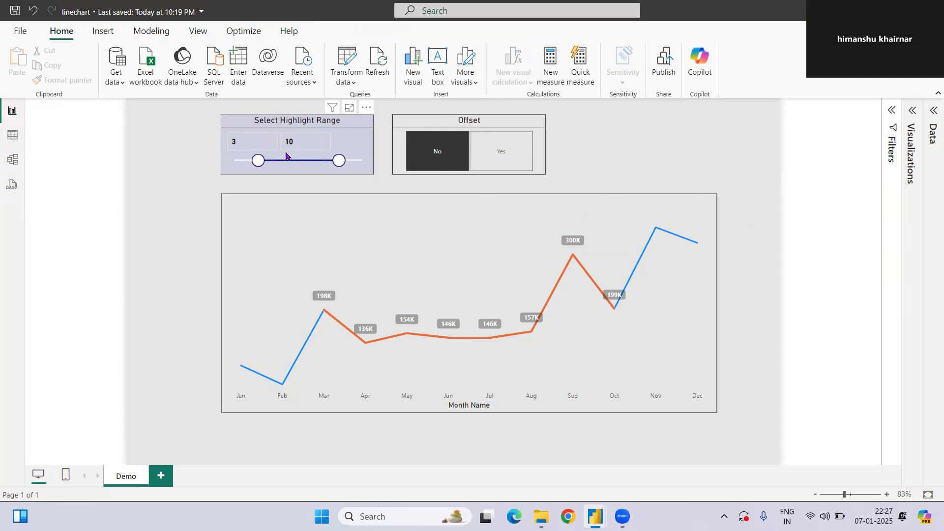
Step: Set the Offset slicer to Yes and the highlight range's upper limit to 8
mouse_move(409, 335)
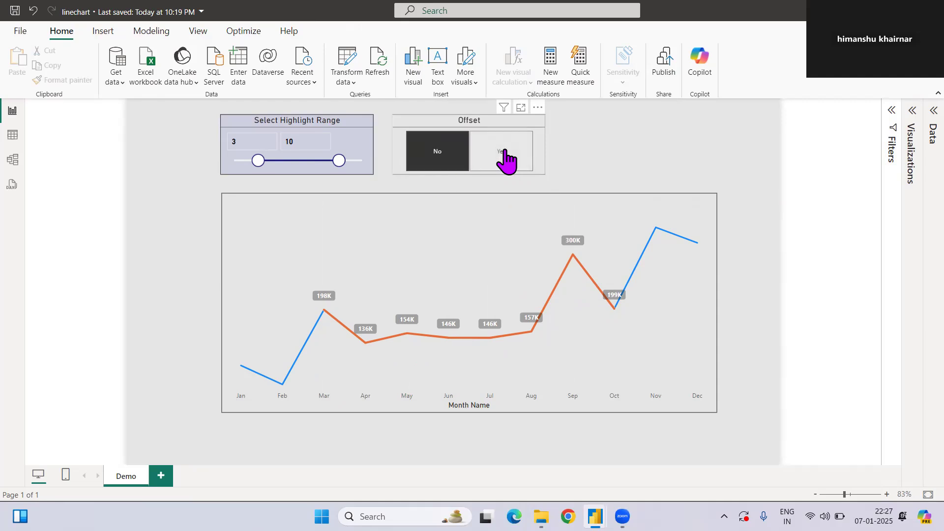
click(505, 156)
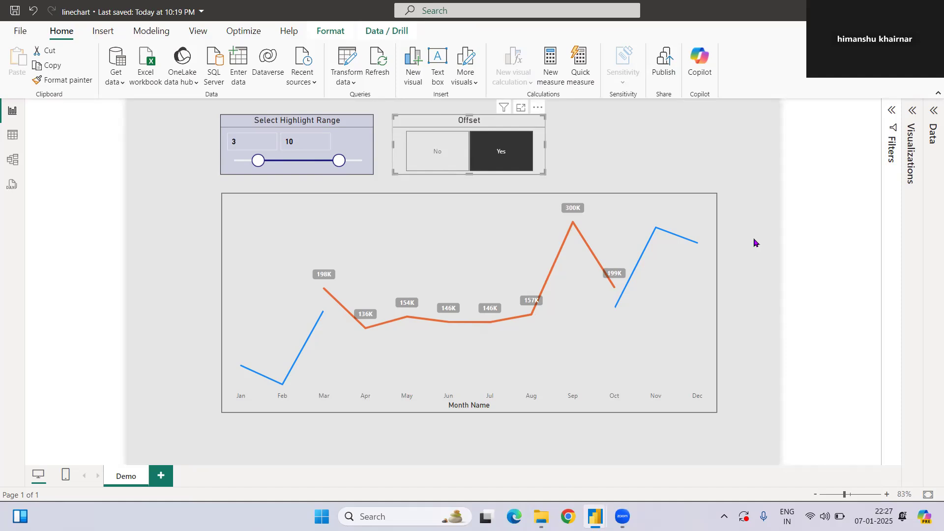
click(303, 145)
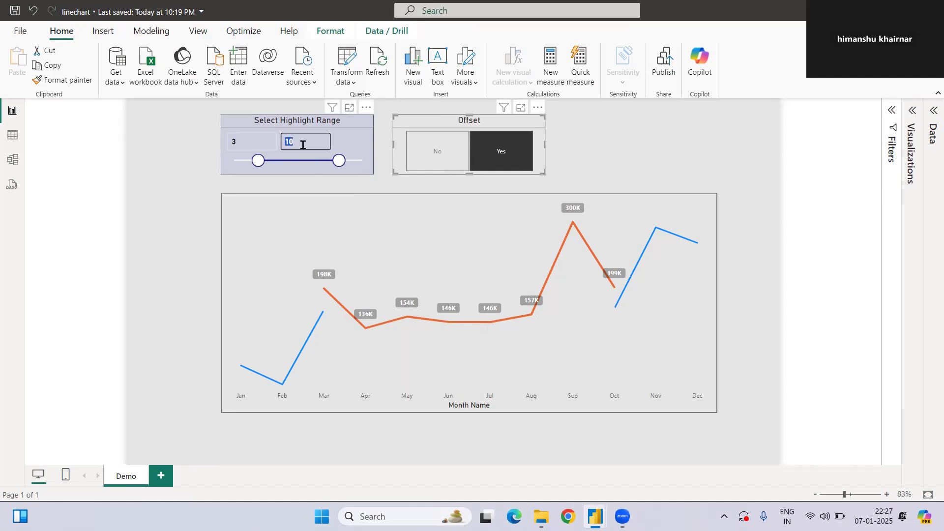
text(8)
key(Return)
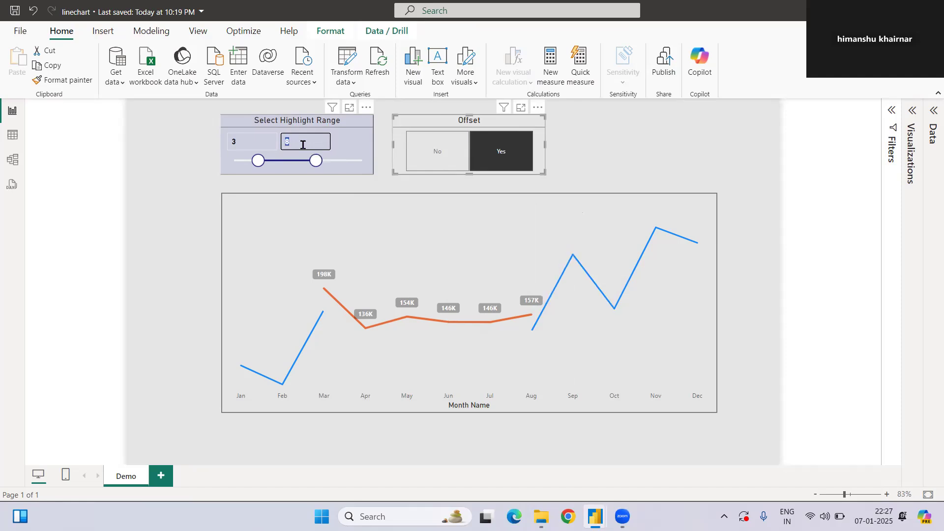
Step: Set the highlight range's upper limit to 6 and the Offset slicer to No
click(301, 145)
text(6)
key(Return)
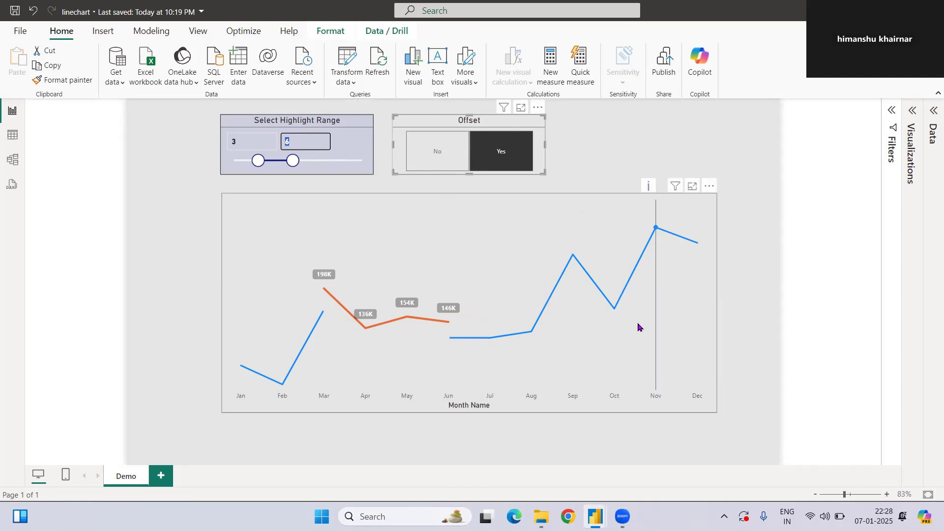
click(436, 157)
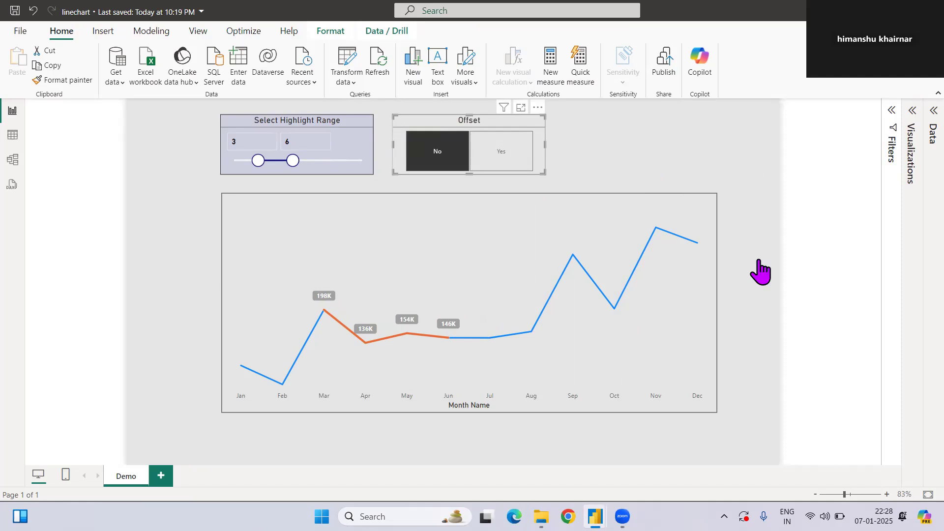
Step: View the untitled report, then return to the linechart report to examine its Select Highlight Range and Offset slicers
mouse_move(595, 516)
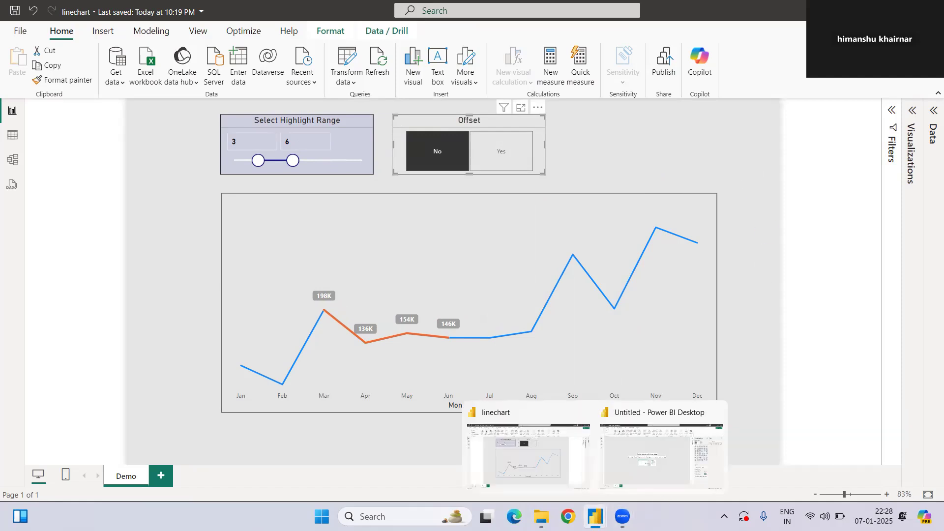
click(626, 480)
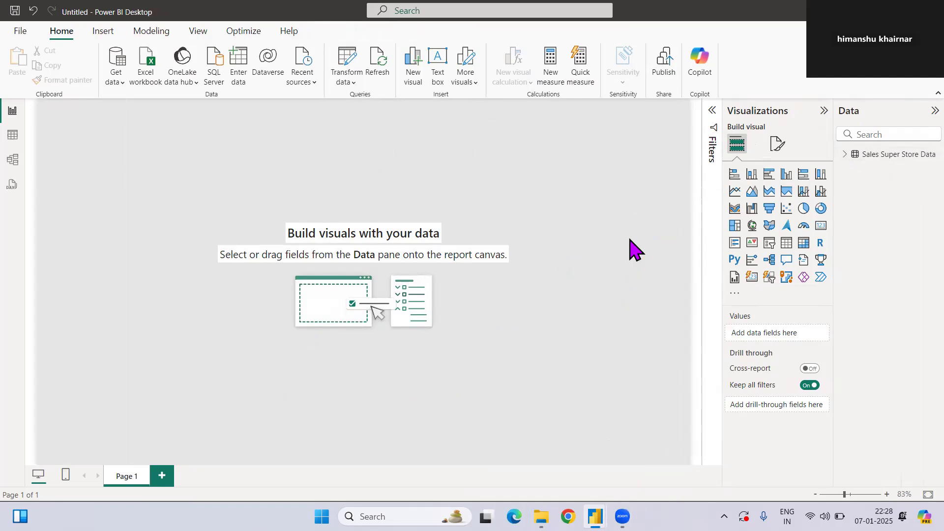
mouse_move(595, 516)
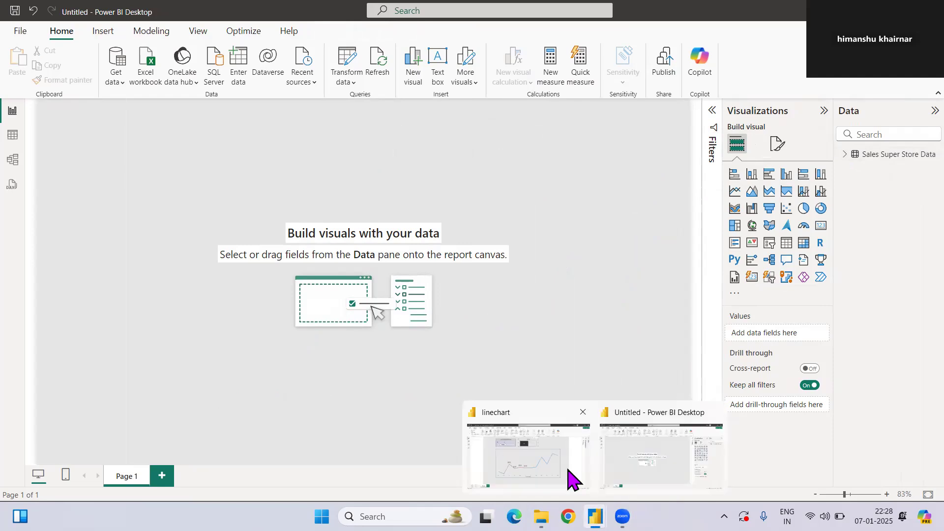
click(549, 453)
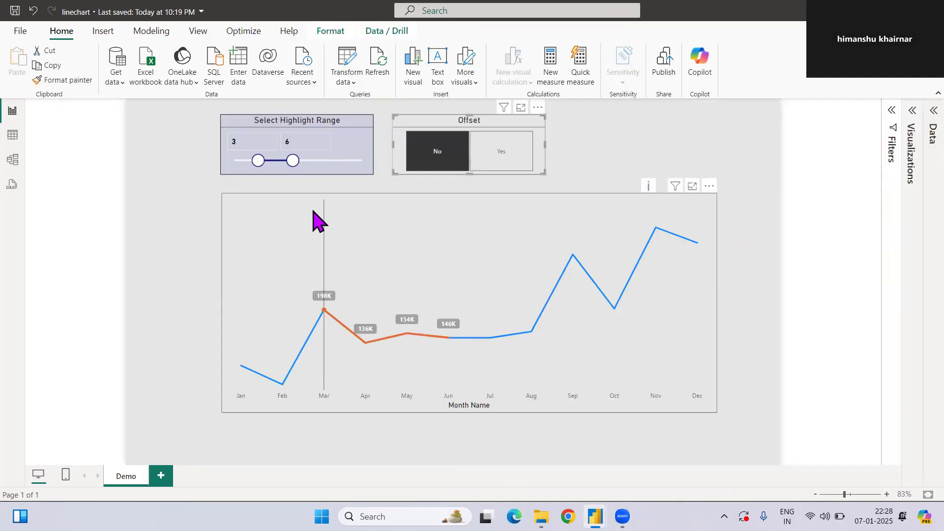
click(309, 127)
click(423, 127)
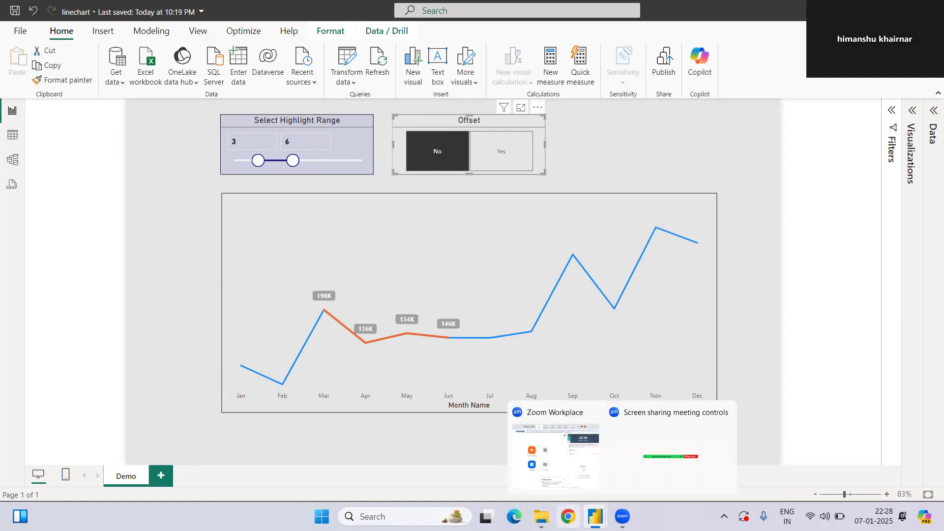
Step: Switch to the untitled Power BI report and create the calculated table Calendar = CALENDARAUTO()
mouse_move(595, 516)
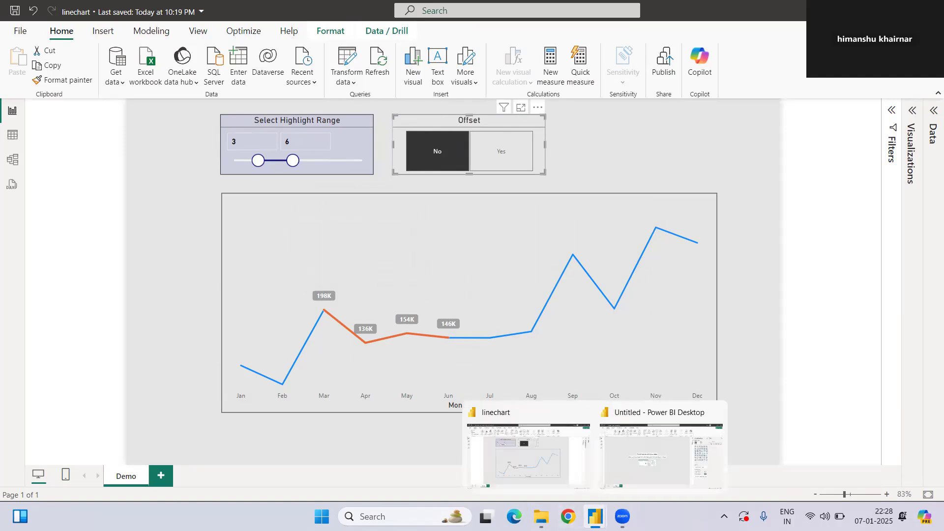
click(226, 437)
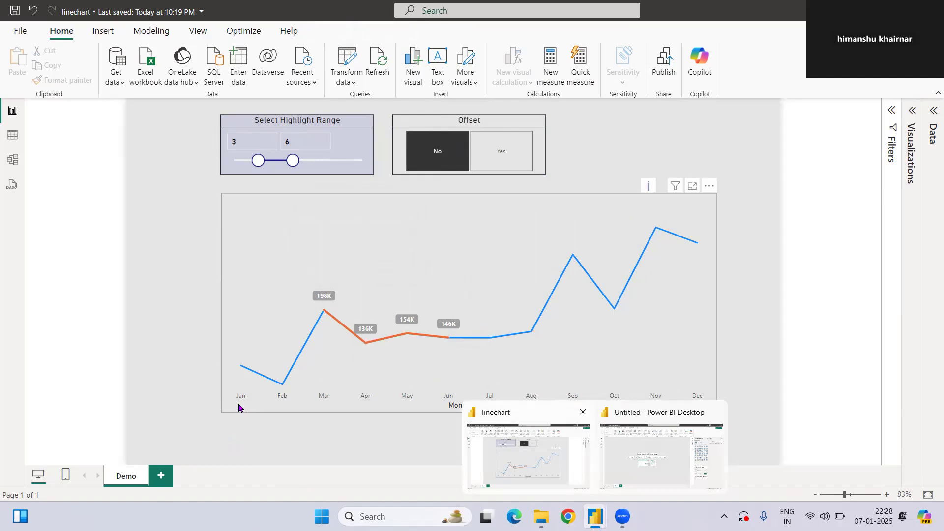
click(621, 445)
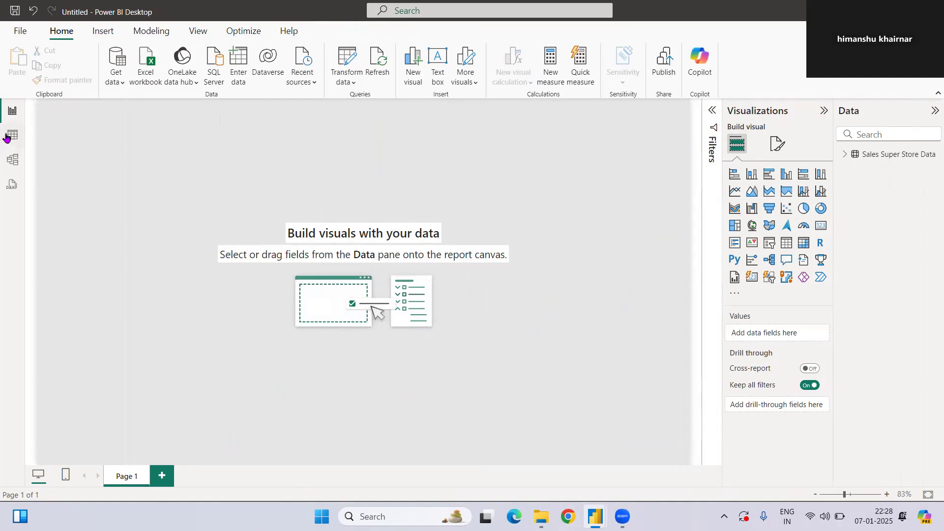
click(867, 154)
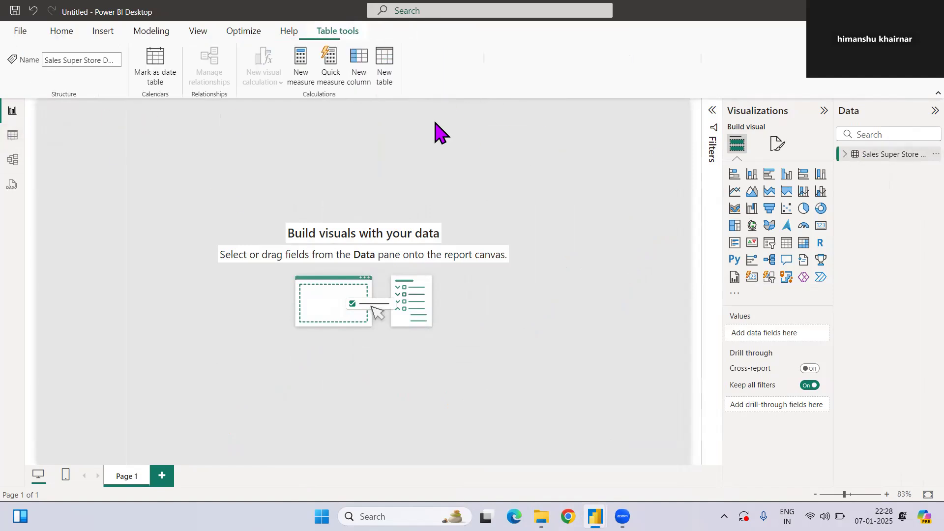
click(384, 77)
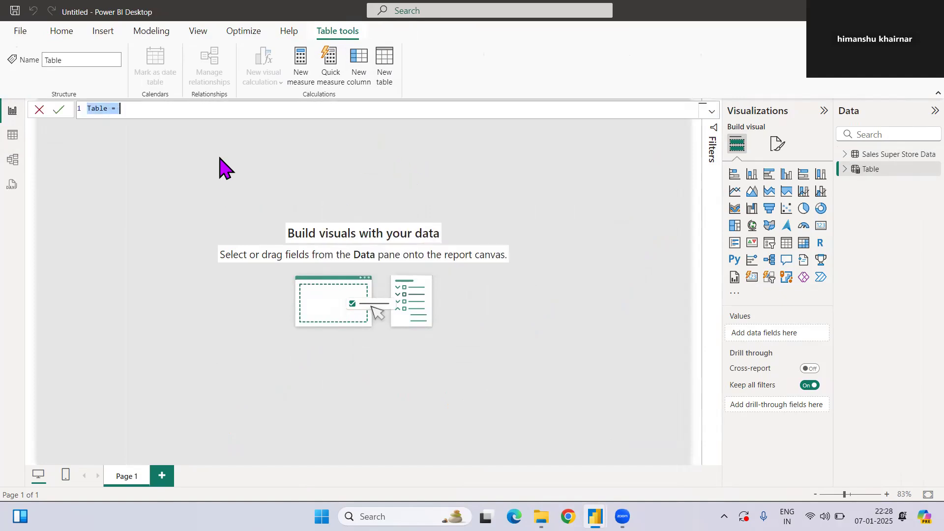
text(Cal)
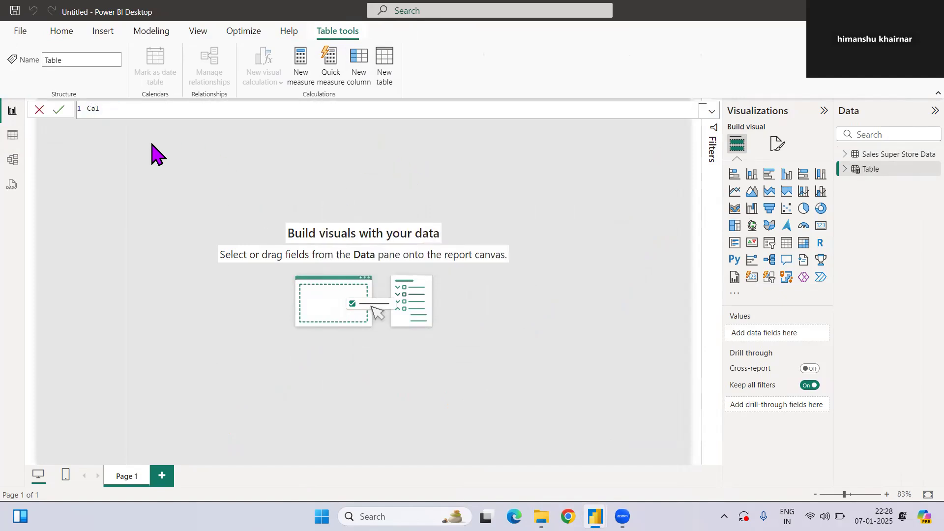
text(endar = auto)
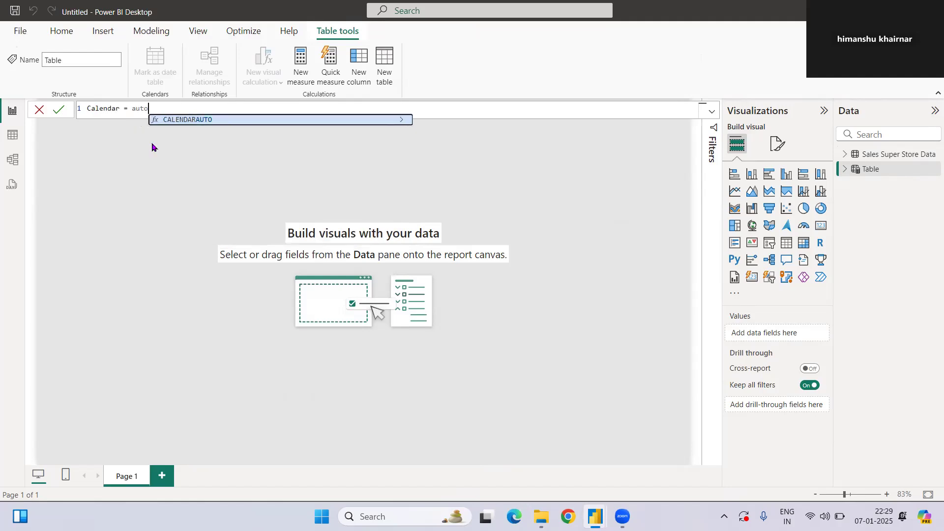
key(Tab)
text())
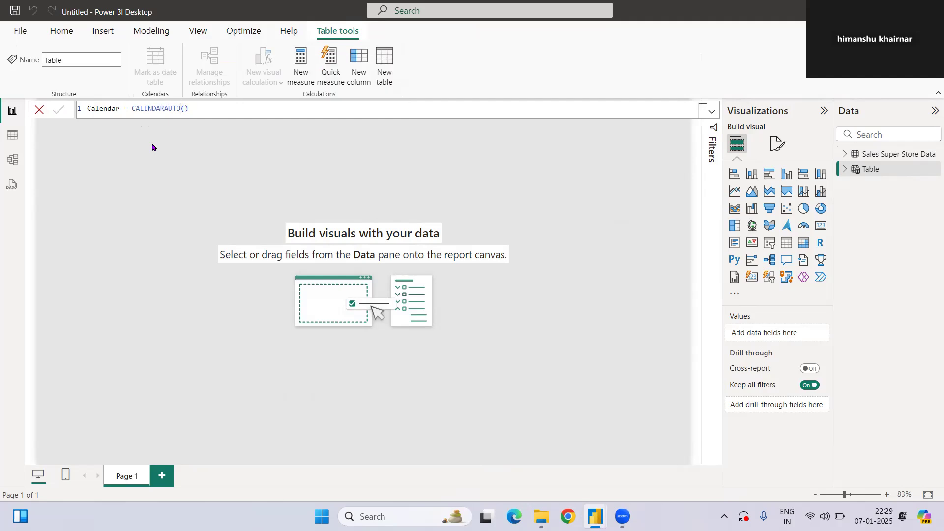
key(Return)
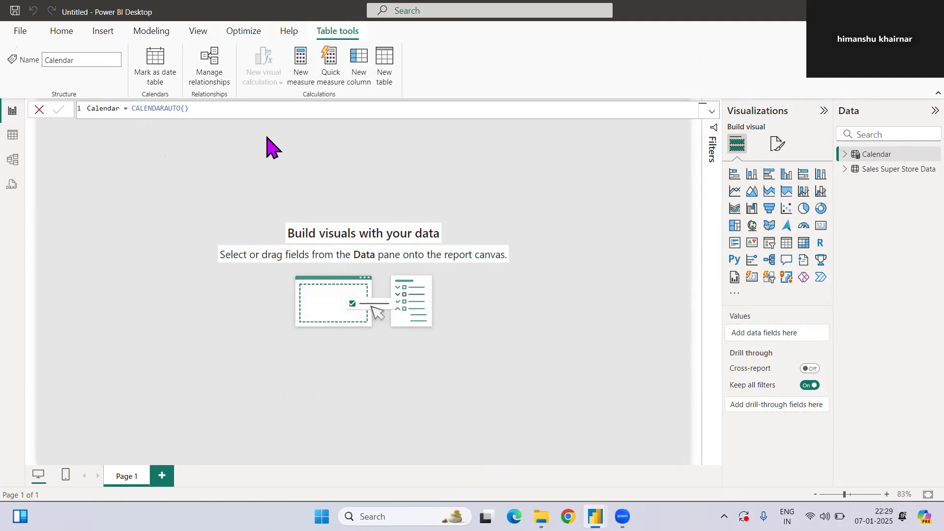
Step: Add the calculated column Month = MONTH('Calendar'[Date]) to the Calendar table
click(844, 154)
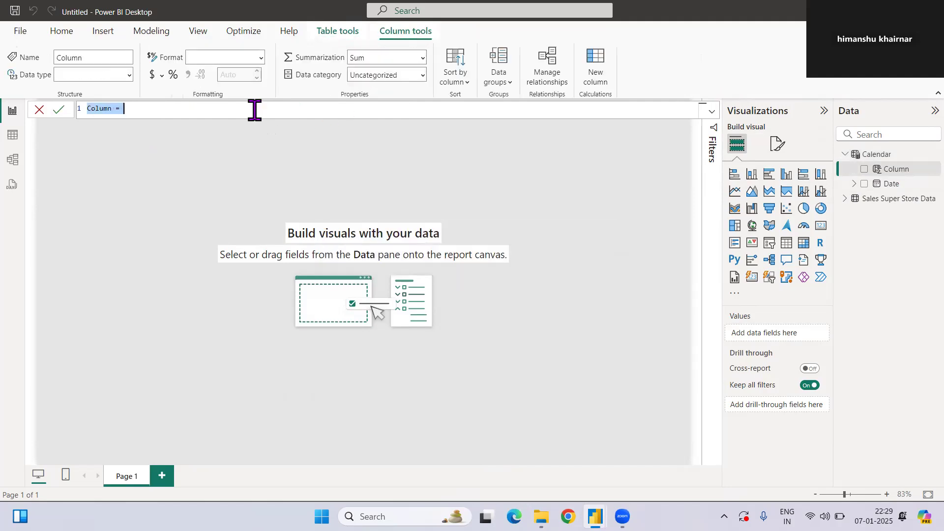
text(Month )
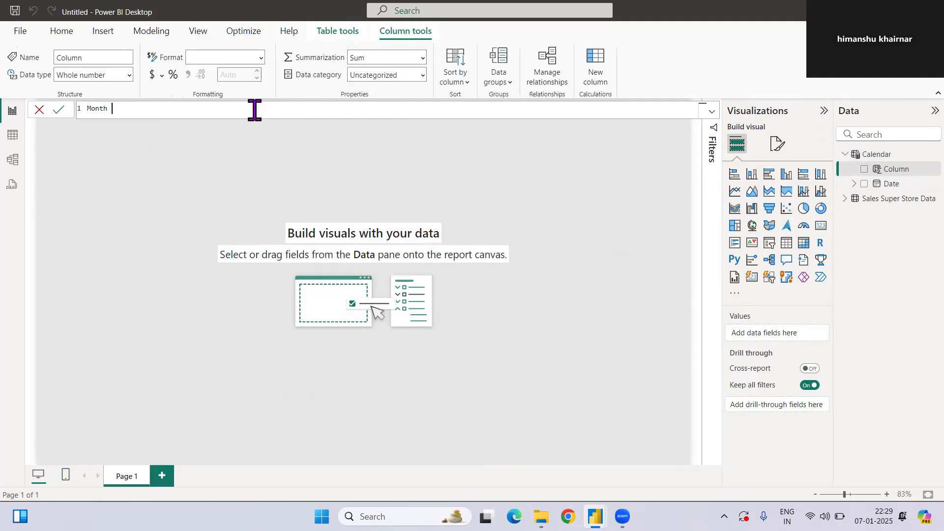
text(= month)
key(Tab)
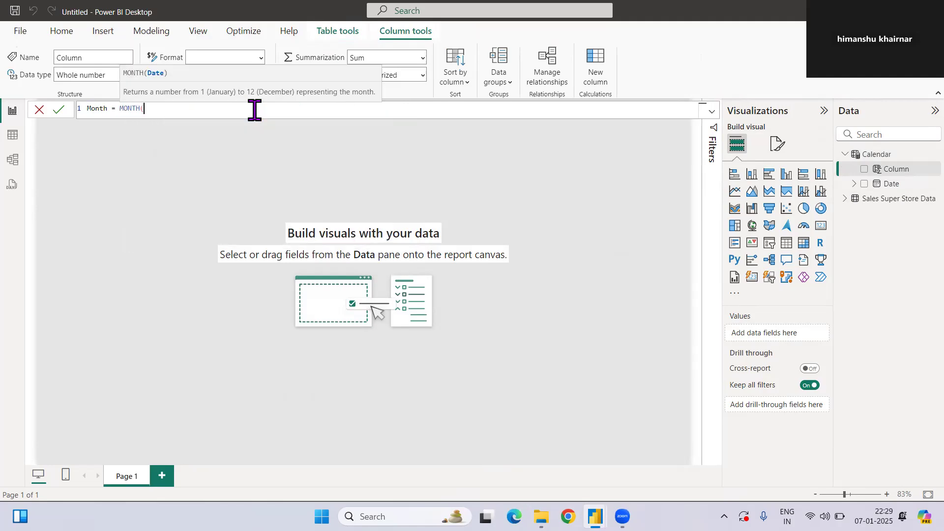
text(cal)
key(Down)
key(Tab)
text())
key(Return)
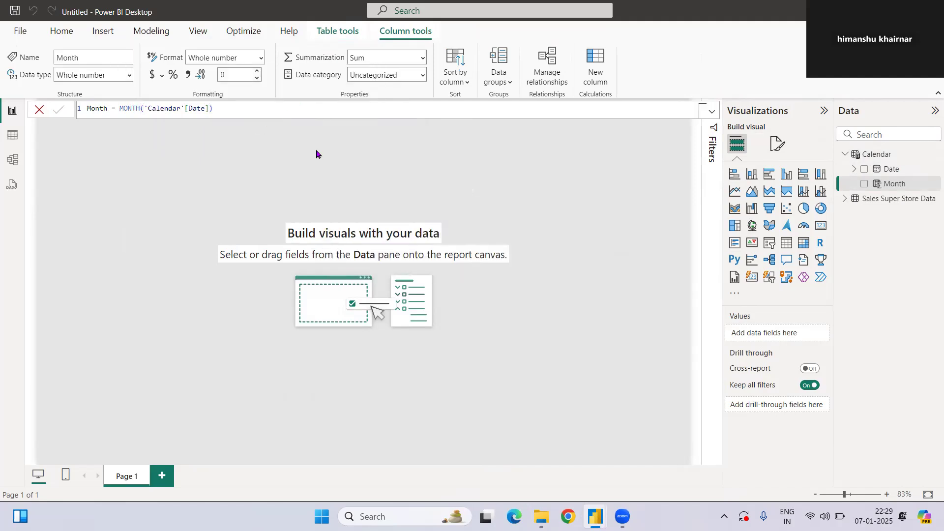
Step: Add the calculated column Month Name = FORMAT('Calendar'[Date],"MMM") to the Calendar table
click(586, 82)
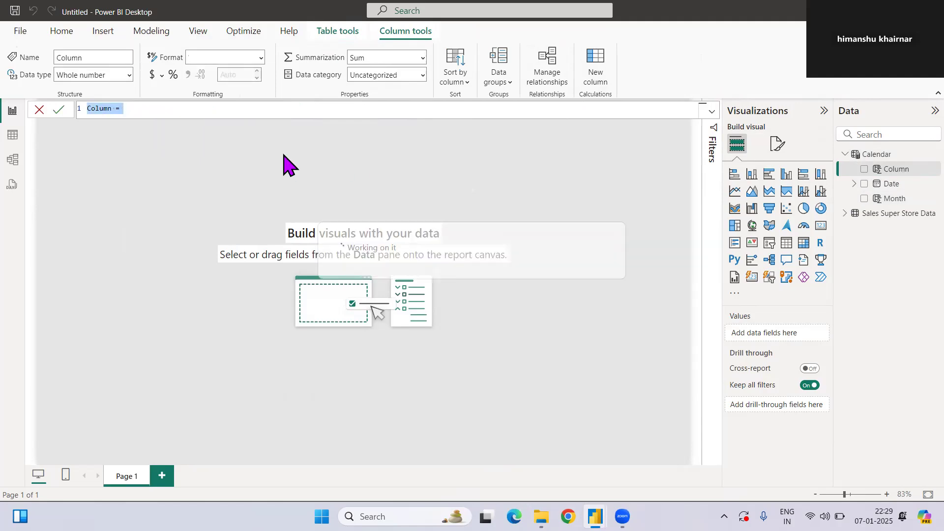
text(Month Name =)
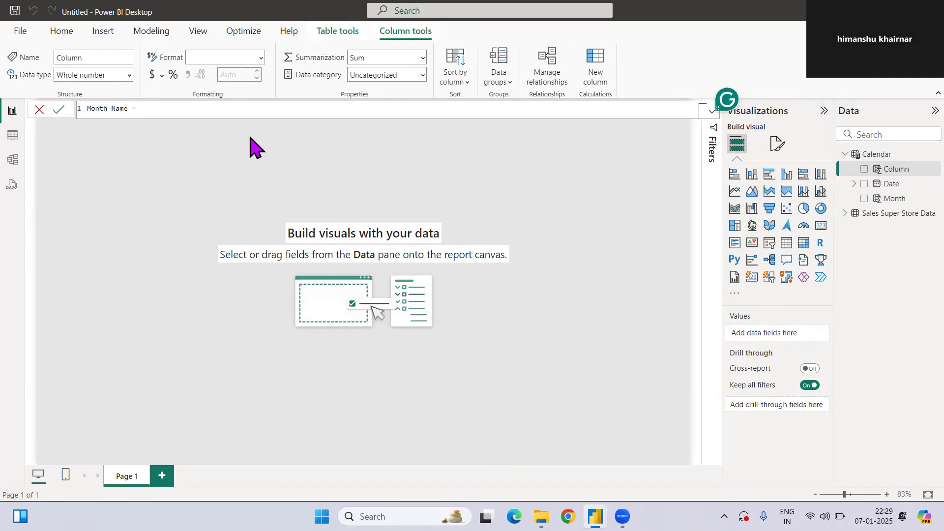
text( FORMAT()
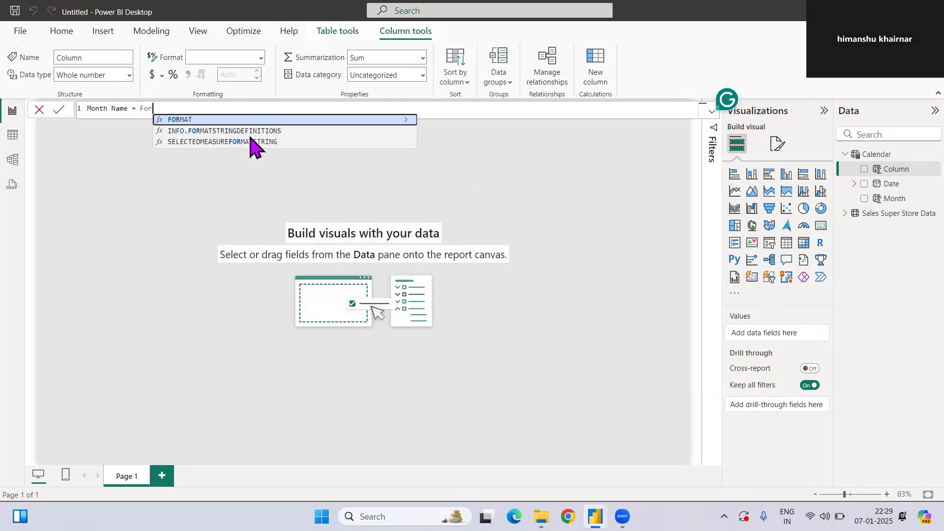
text(dat)
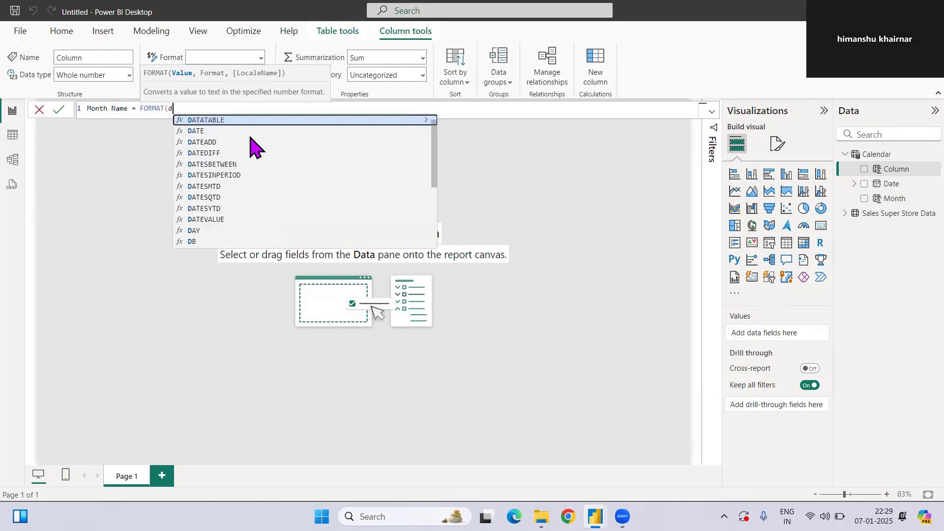
key(BackSpace)
key(BackSpace)
key(BackSpace)
text(cal)
key(Up)
key(Up)
key(Tab)
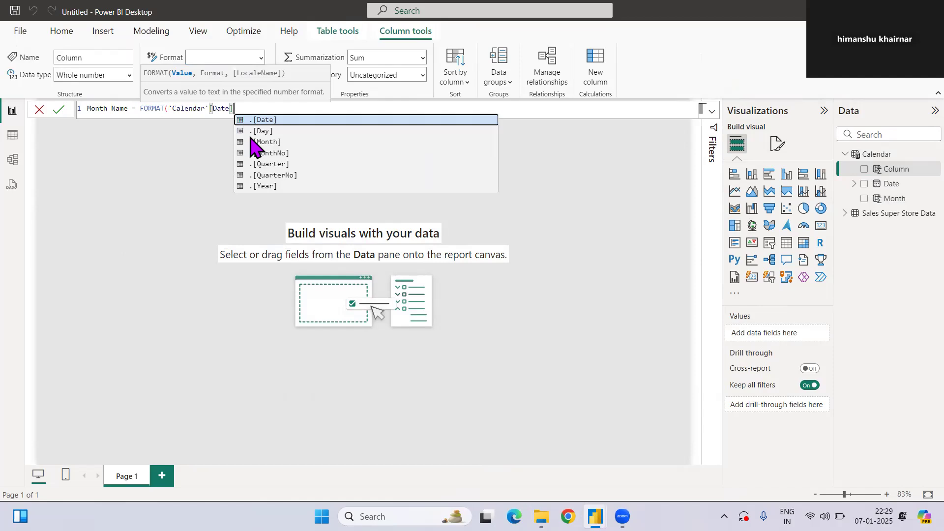
text(,"M)
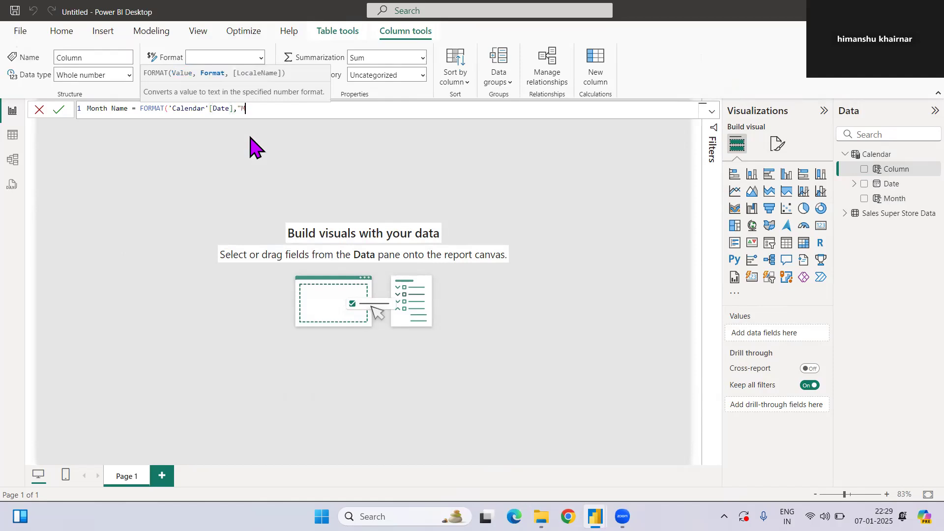
text(MM"))
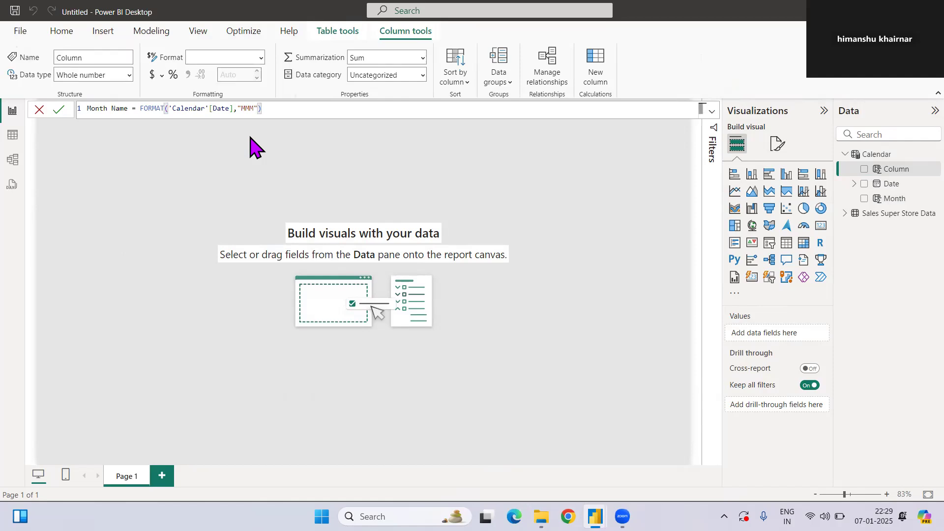
key(Return)
key(Return)
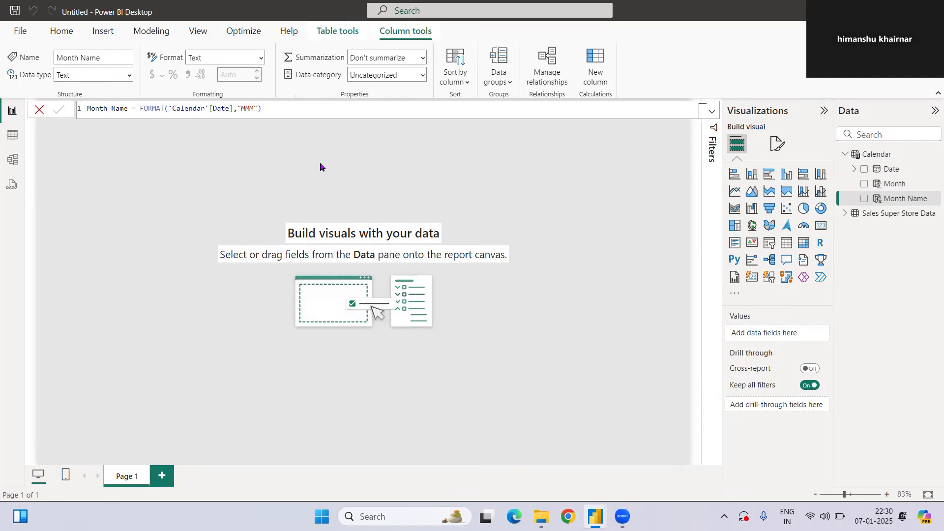
click(435, 179)
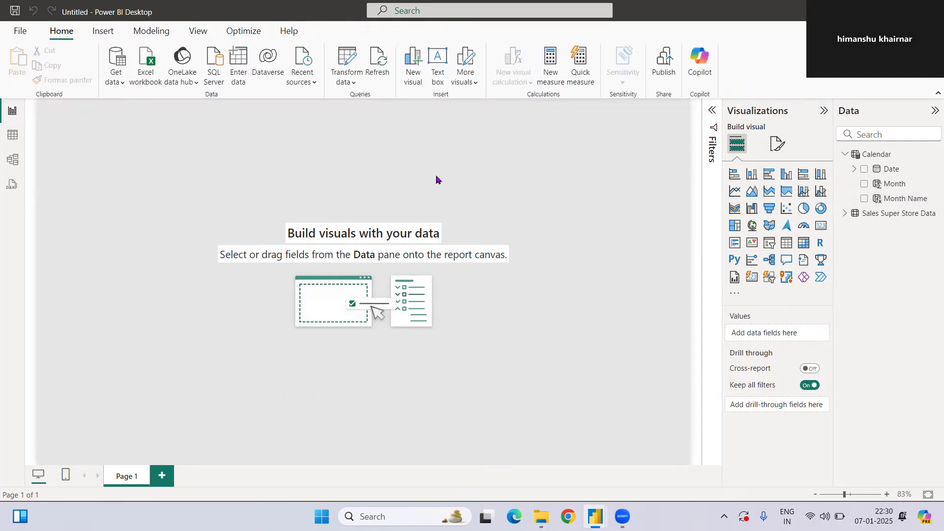
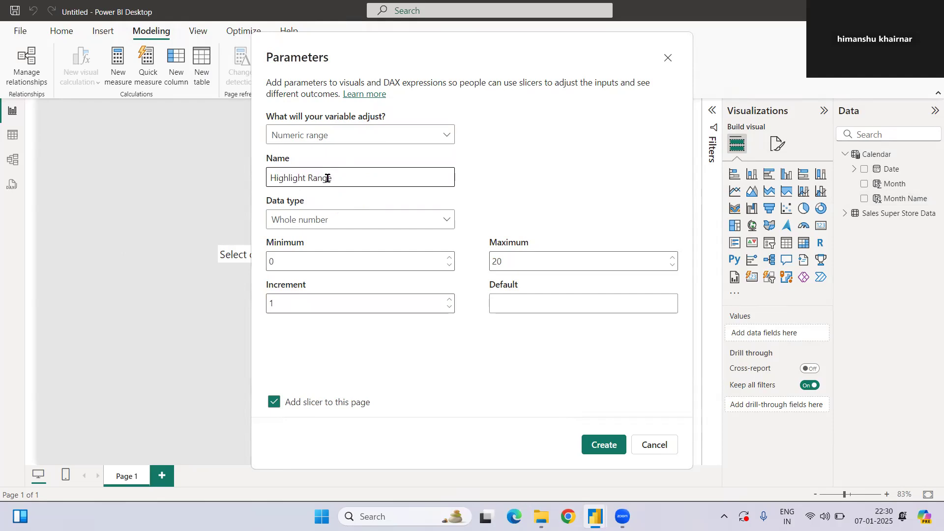
Step: Set the Highlight Range numeric parameter's minimum to 1 and maximum to 12
click(322, 260)
key(BackSpace)
text(1)
key(Tab)
text(12)
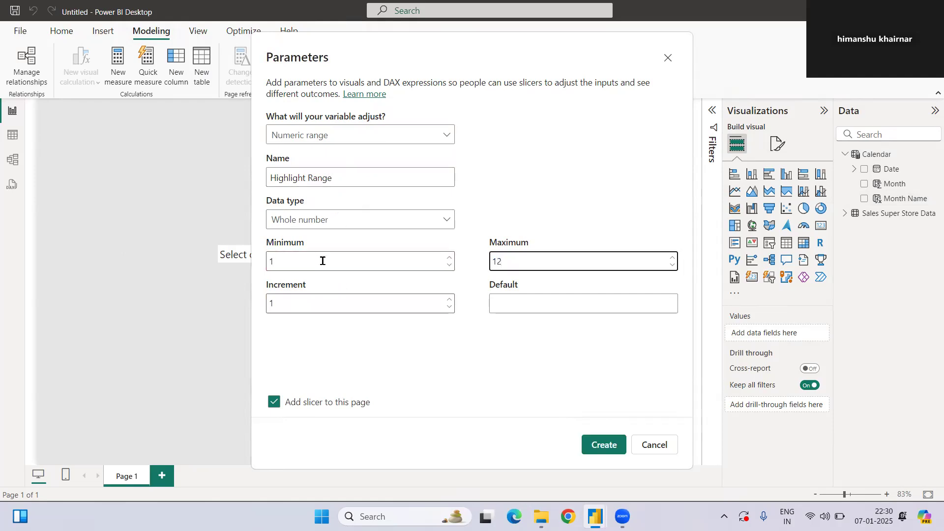
Step: Create the Highlight Range parameter with its slicer on the page and roughly halve the slicer's height
click(604, 446)
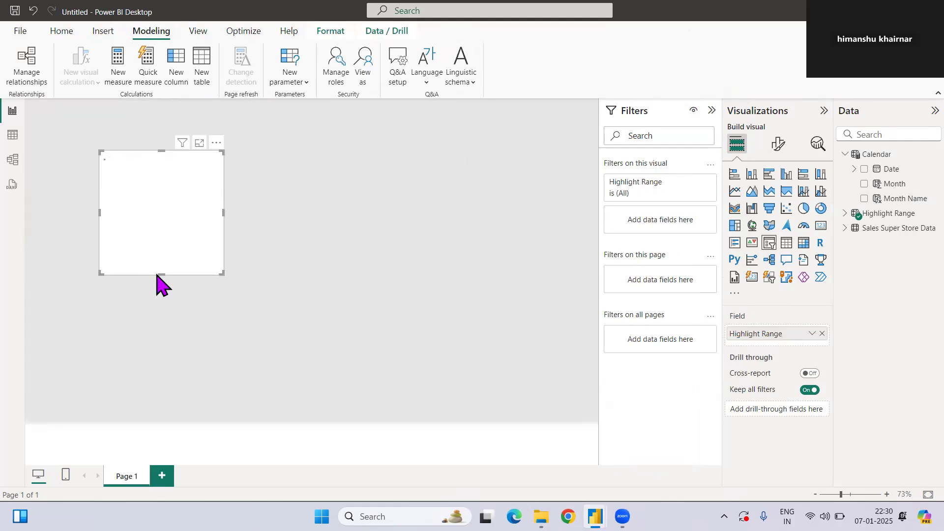
drag(157, 274, 157, 215)
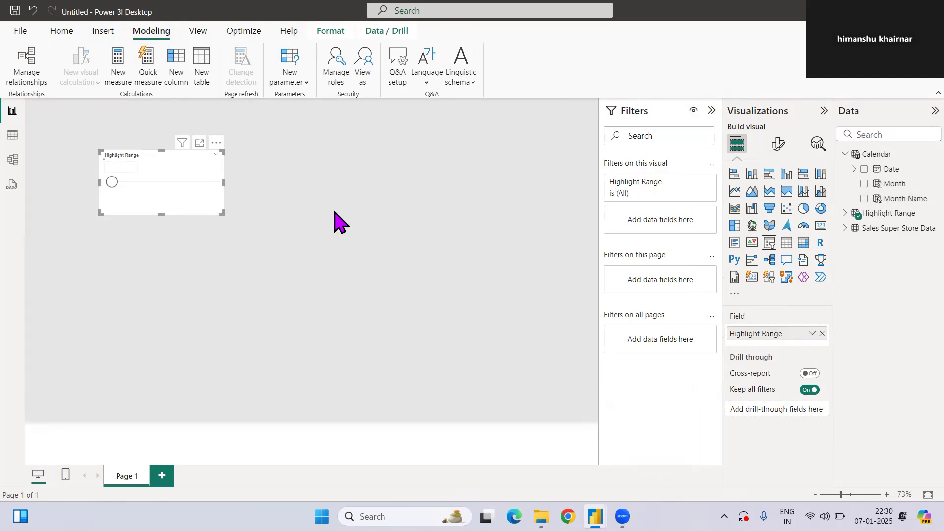
Step: Change the Highlight Range slicer's style to Between and reduce its height slightly
click(777, 143)
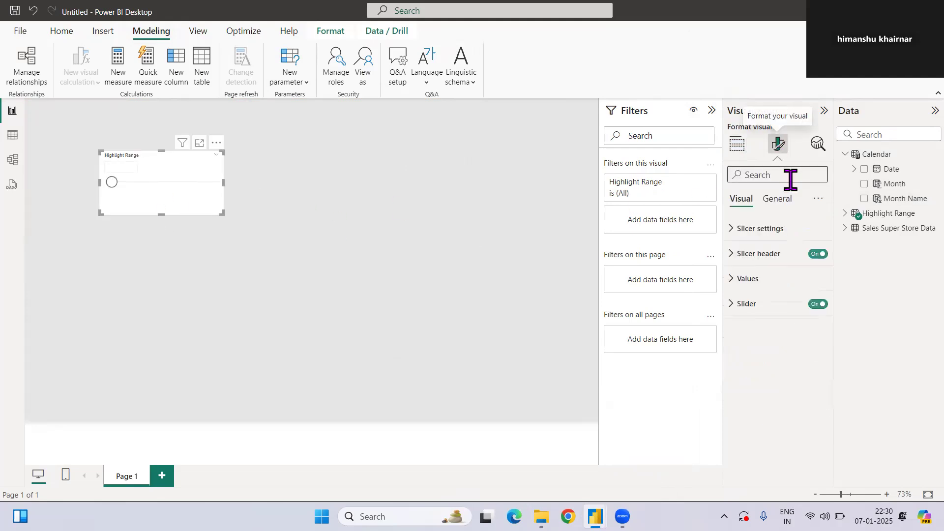
click(755, 228)
click(782, 292)
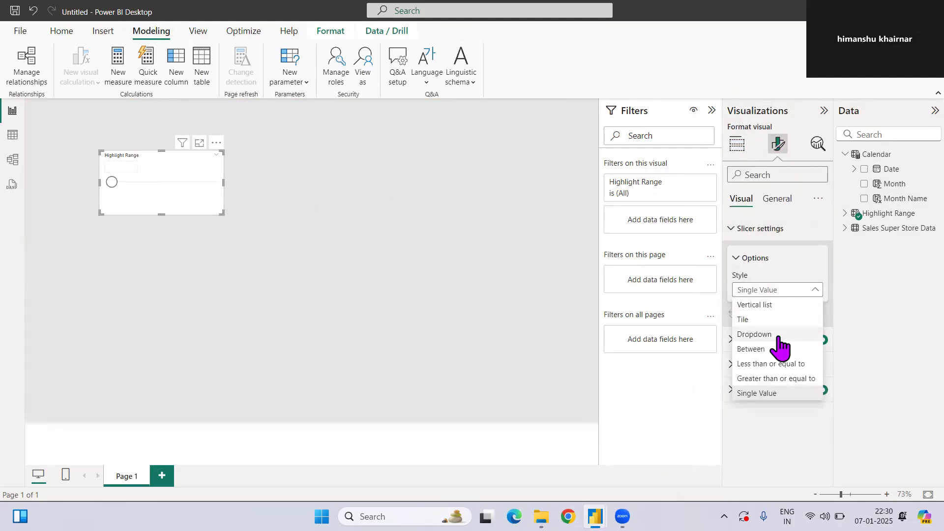
click(769, 351)
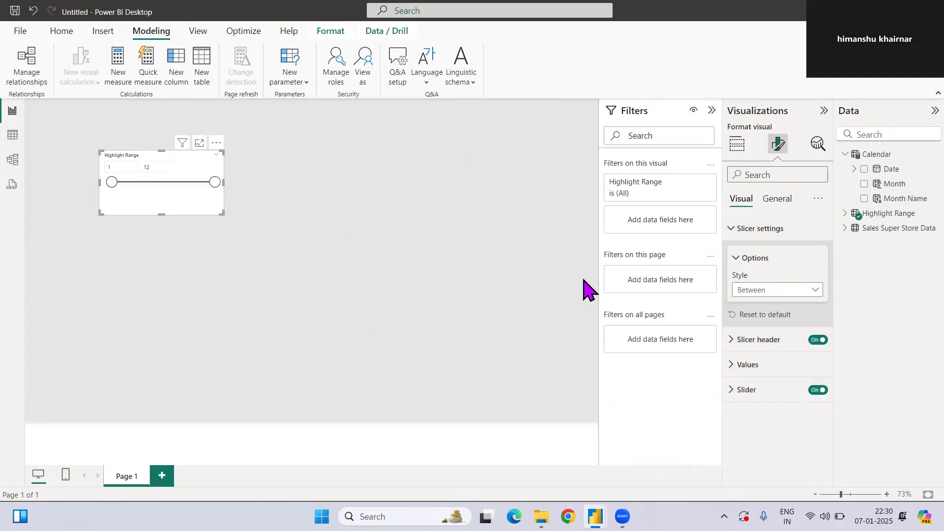
drag(161, 214, 162, 199)
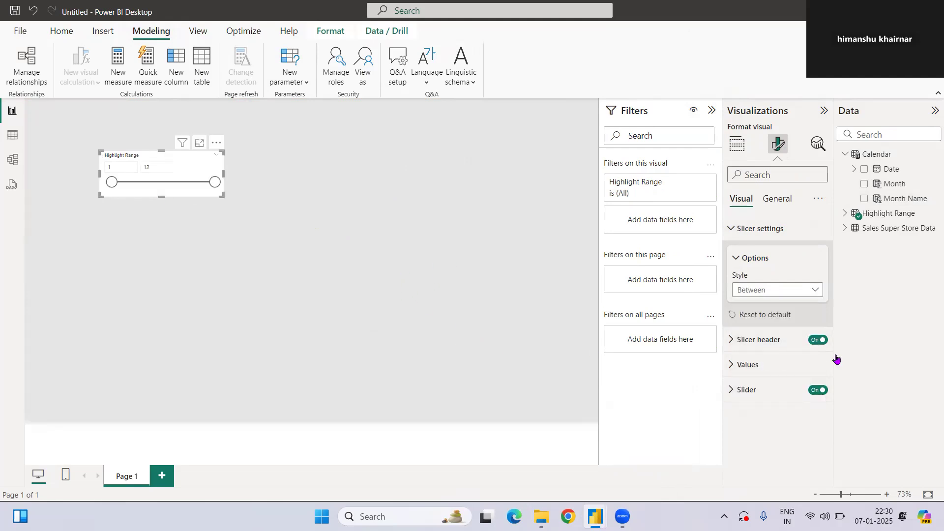
Step: Turn off the slicer header and set the slicer values' font to bold DIN
click(818, 340)
click(809, 367)
click(819, 422)
click(776, 423)
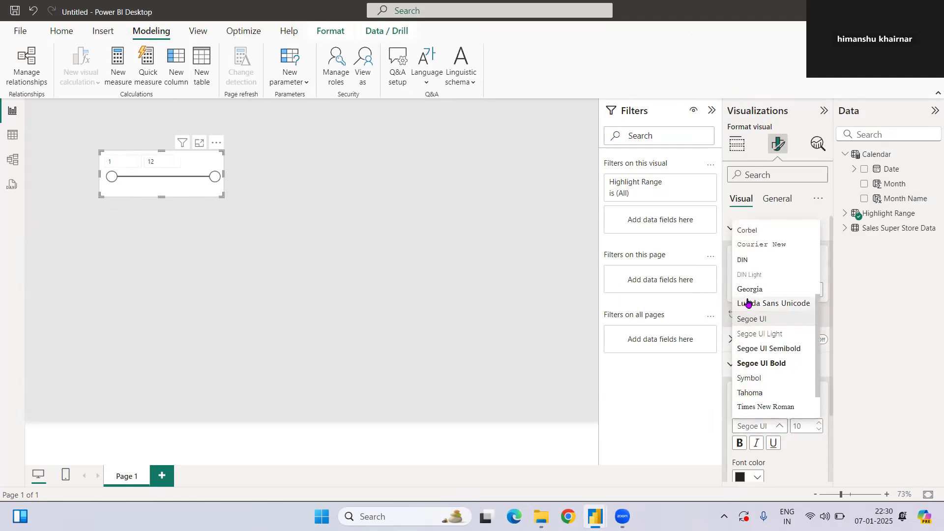
click(747, 264)
click(739, 443)
scroll(787, 389, down, 2)
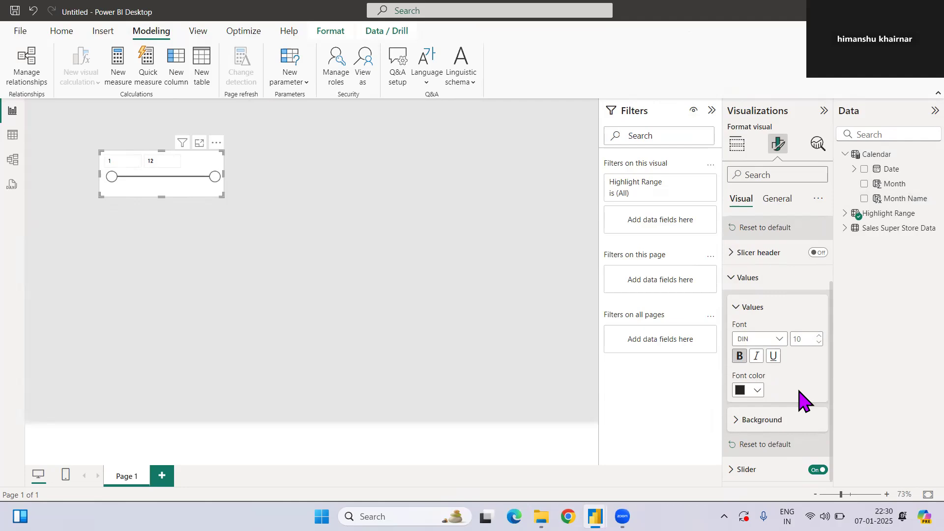
Step: Give the slicer values a light grey background and set the slider color to dark grey
click(767, 421)
scroll(789, 430, down, 1)
click(757, 419)
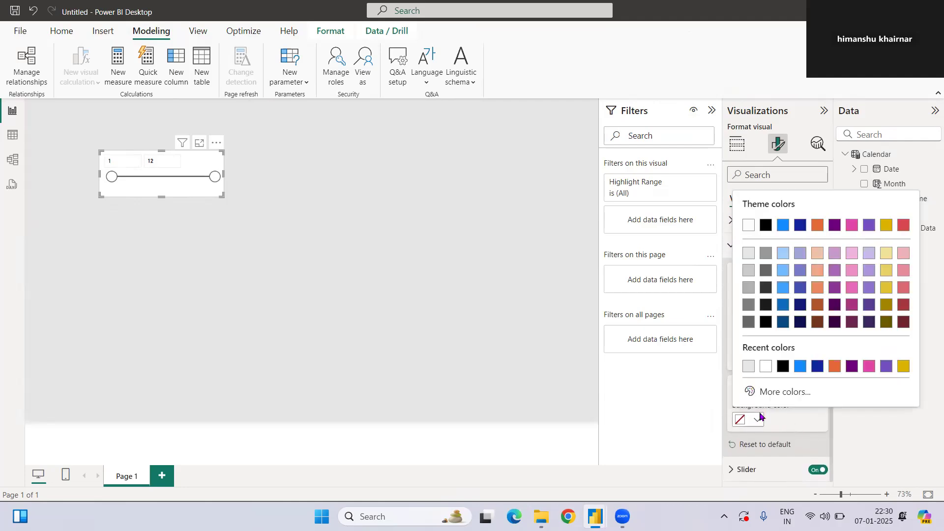
click(748, 254)
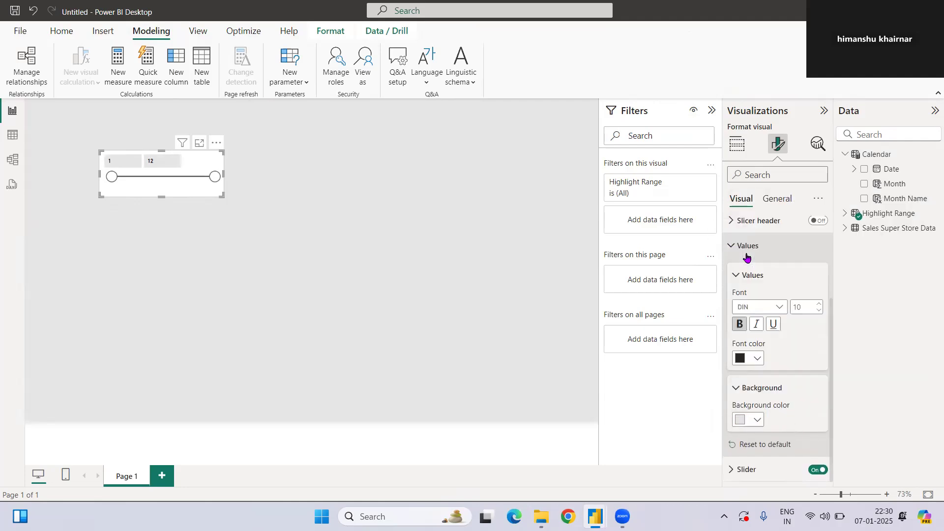
click(772, 467)
click(754, 446)
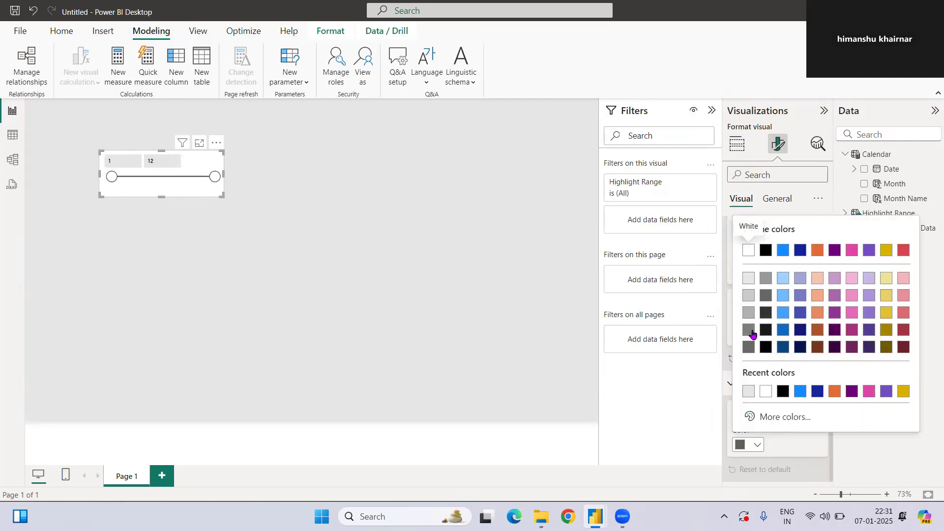
click(747, 351)
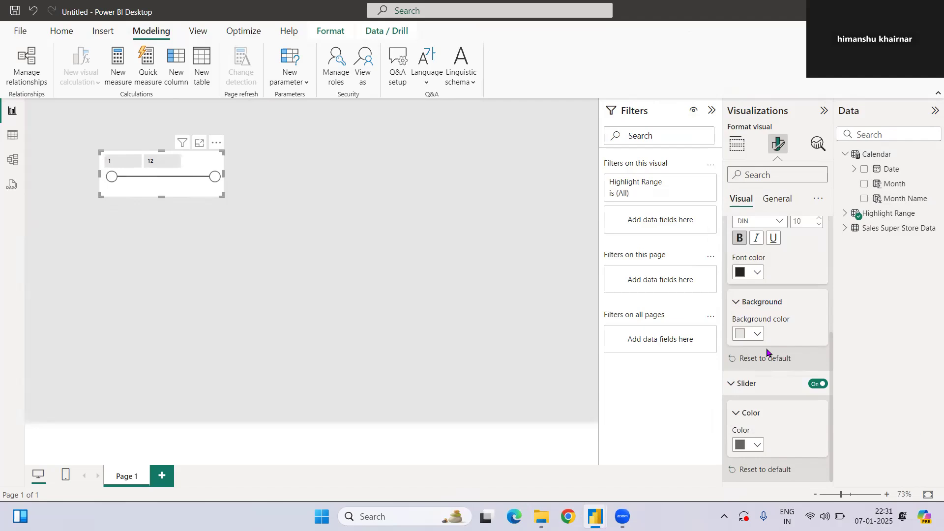
Step: Turn on the slicer's title and set its text to "Select Range of Month"
click(771, 202)
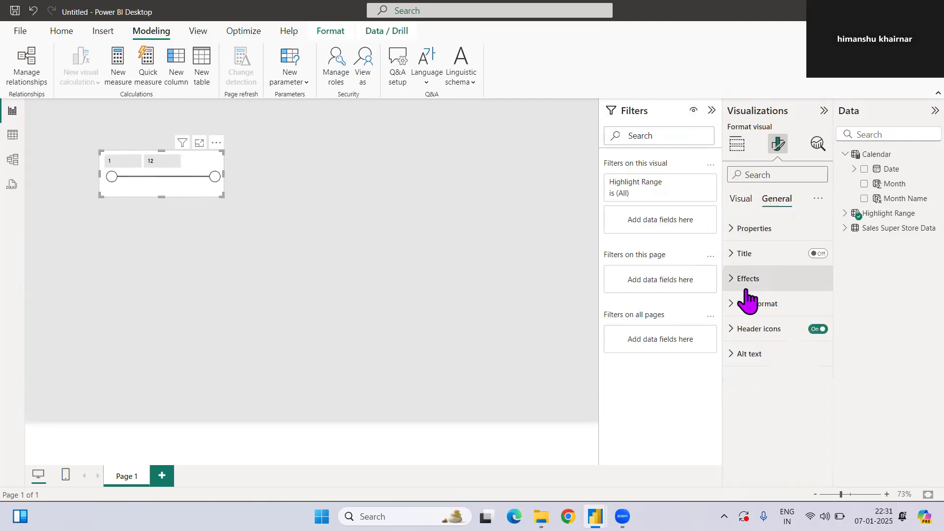
click(749, 253)
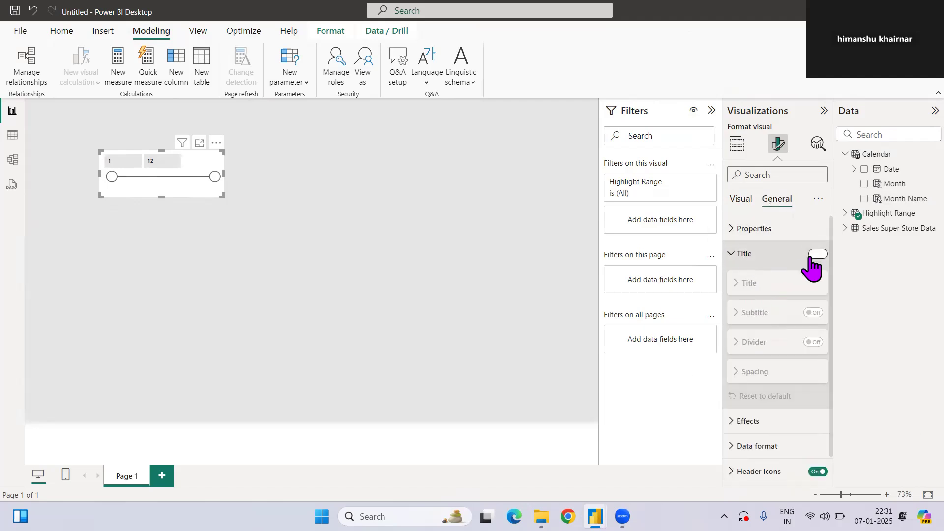
click(816, 254)
click(756, 263)
click(757, 253)
click(768, 313)
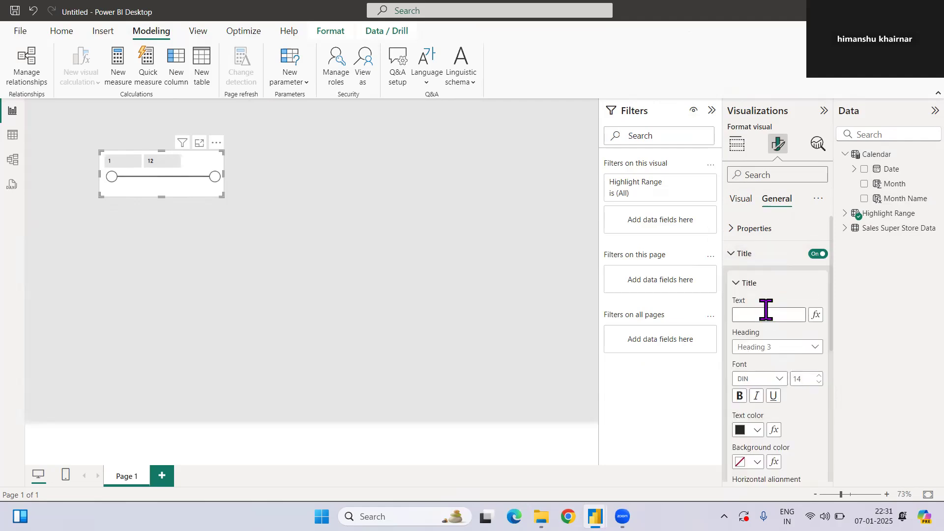
text(Selec)
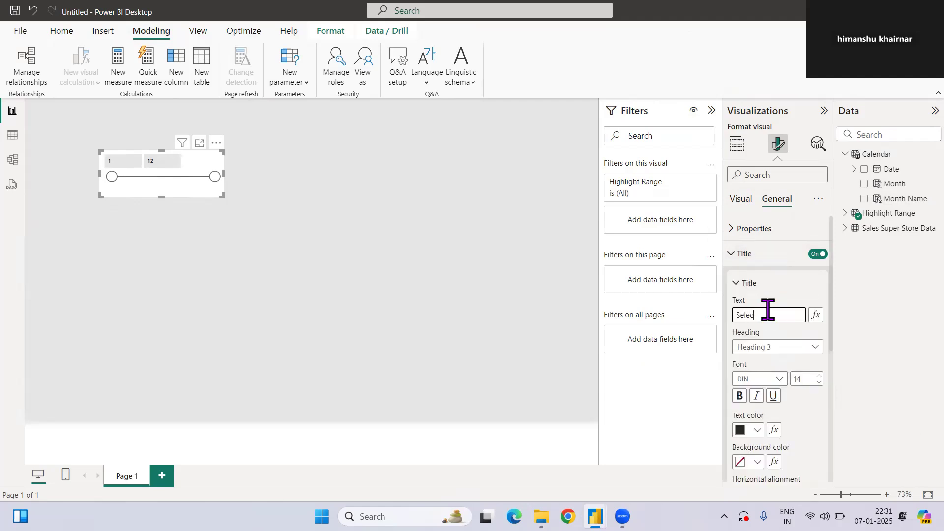
text(t Range of)
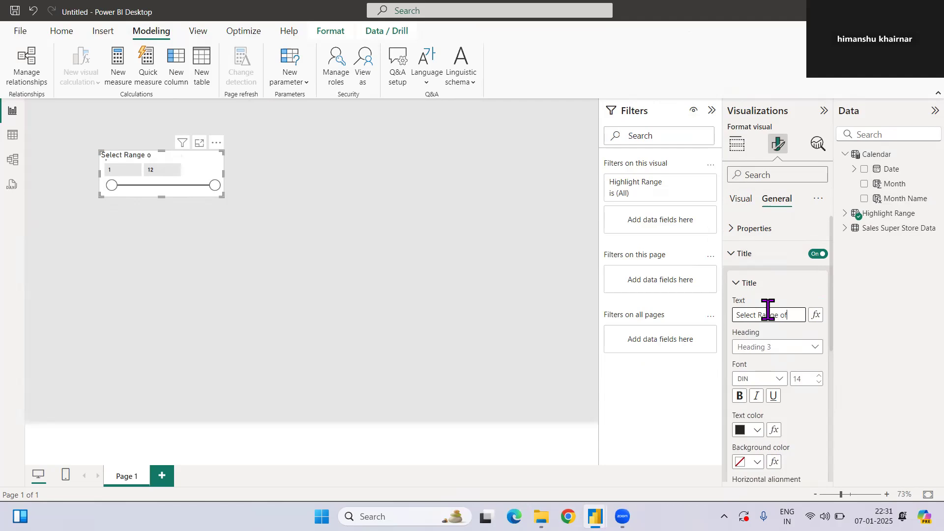
text( Month)
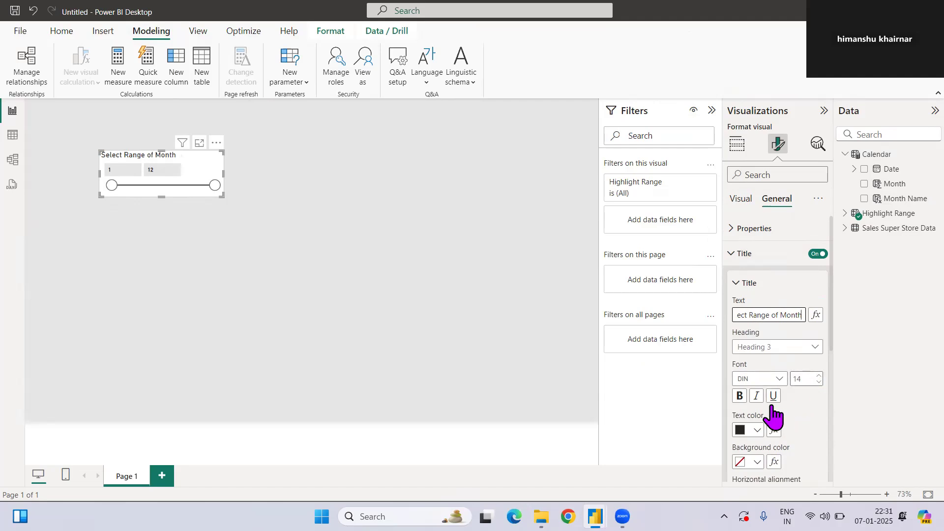
Step: Center the slicer's title horizontally and turn on the divider beneath it, leaving the subtitle off
scroll(771, 415, down, 5)
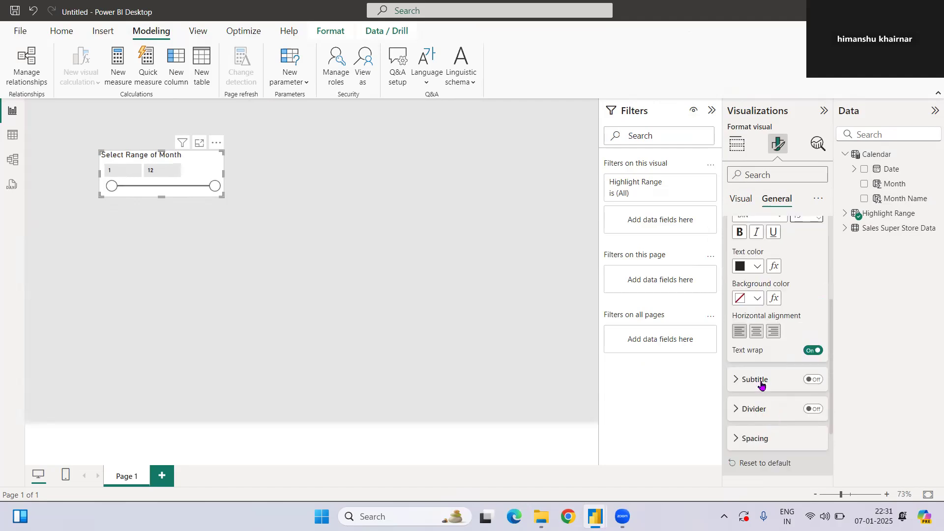
click(761, 333)
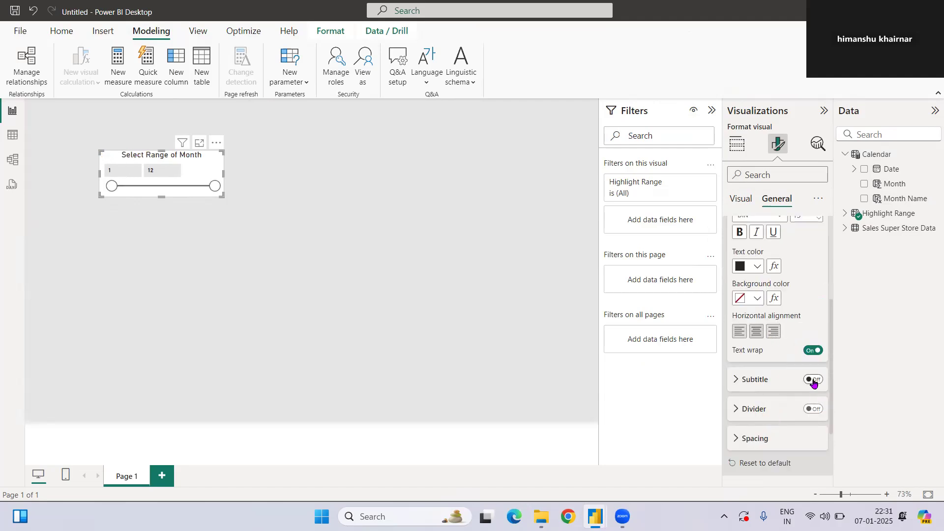
click(814, 380)
click(813, 380)
click(813, 409)
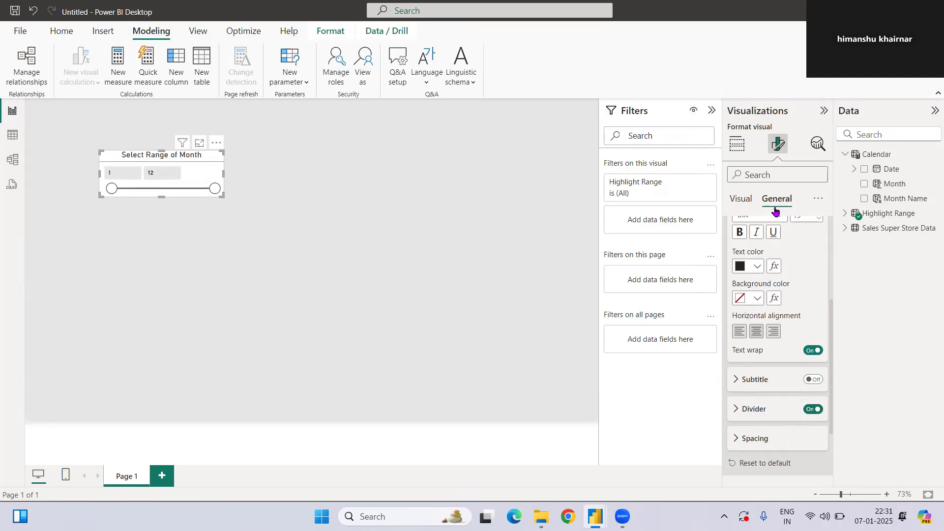
Step: Set the slicer's overall background to light grey and turn on its visual border
scroll(772, 436, down, 2)
click(755, 398)
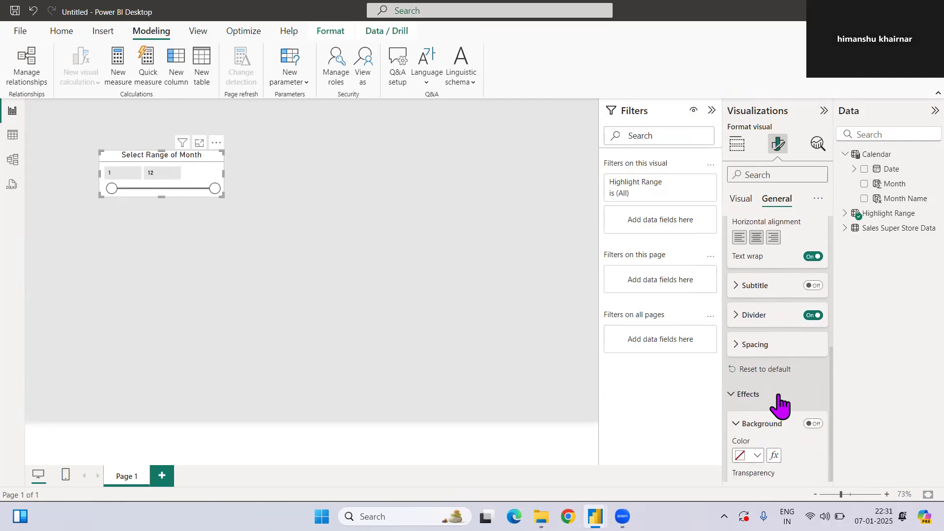
click(755, 454)
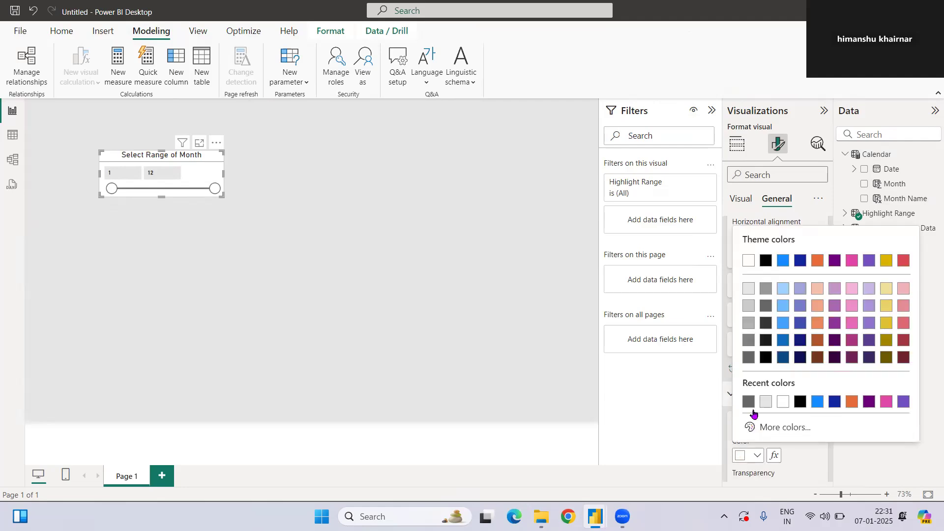
click(742, 288)
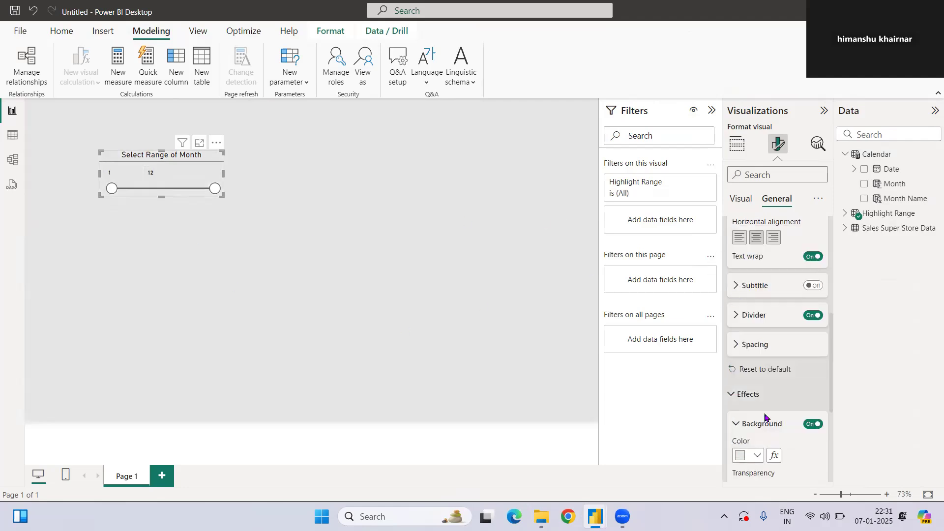
scroll(775, 457, down, 3)
click(811, 362)
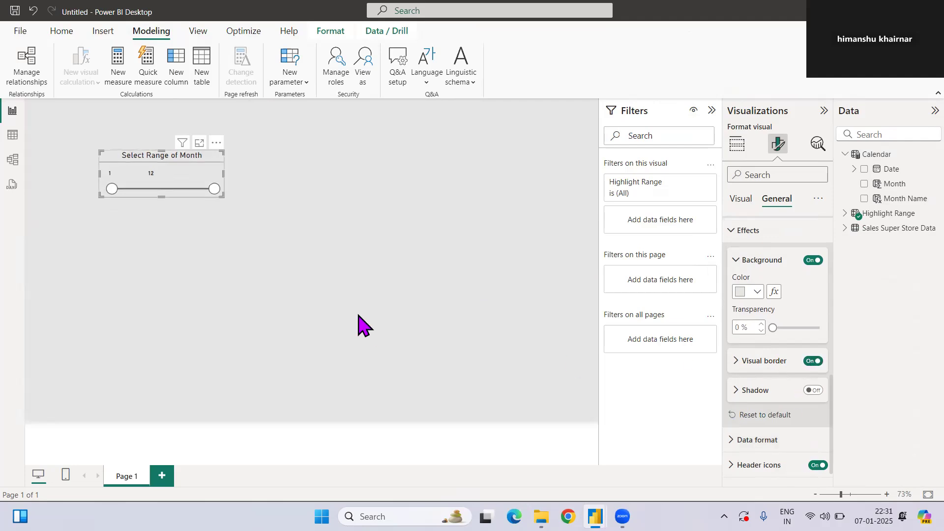
Step: Move the slicer slightly up and to the right, and set its values' background to a medium grey
click(308, 199)
drag(199, 155, 246, 138)
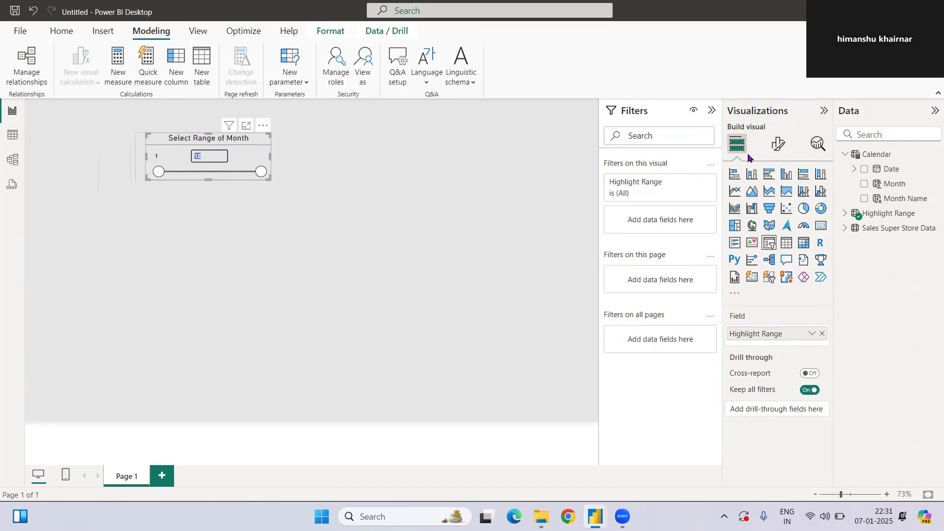
click(778, 144)
click(747, 305)
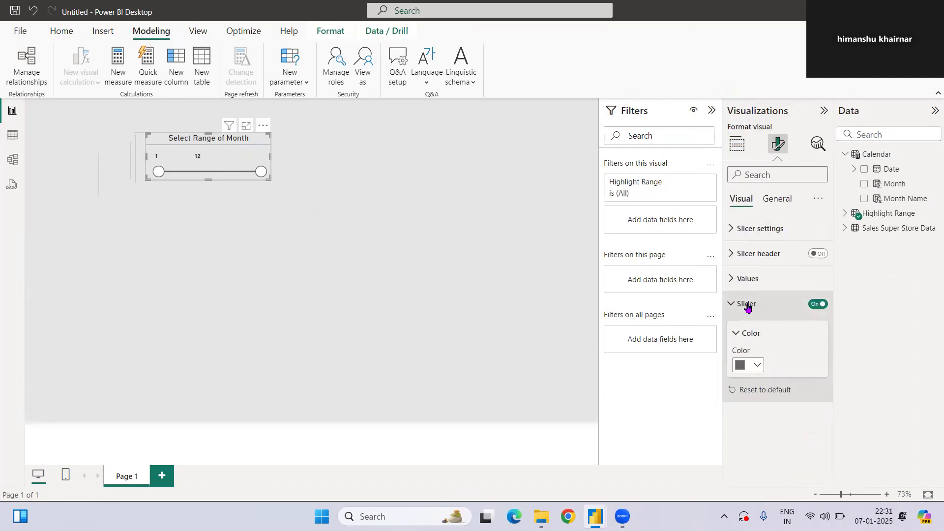
click(741, 278)
scroll(805, 392, down, 2)
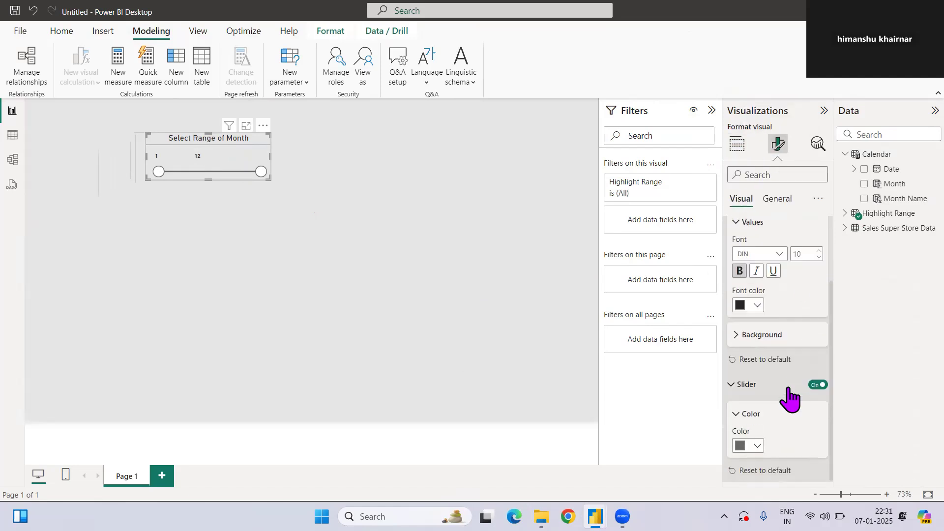
click(737, 337)
click(757, 368)
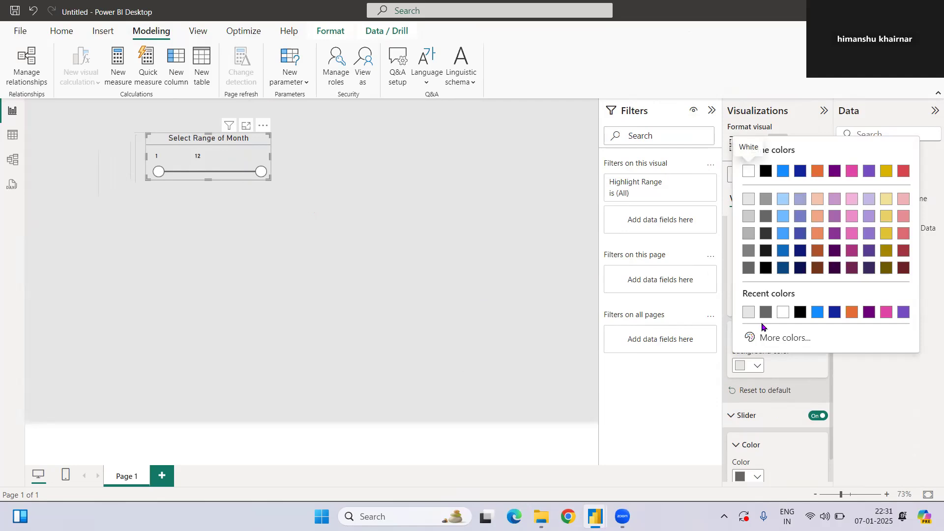
click(747, 235)
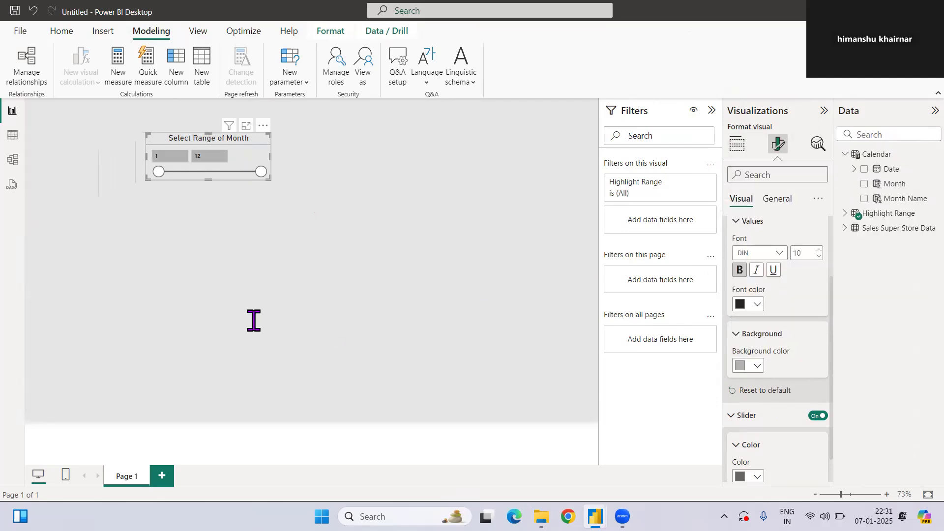
Step: Set the upper limit of the month range slicer to 8
click(258, 217)
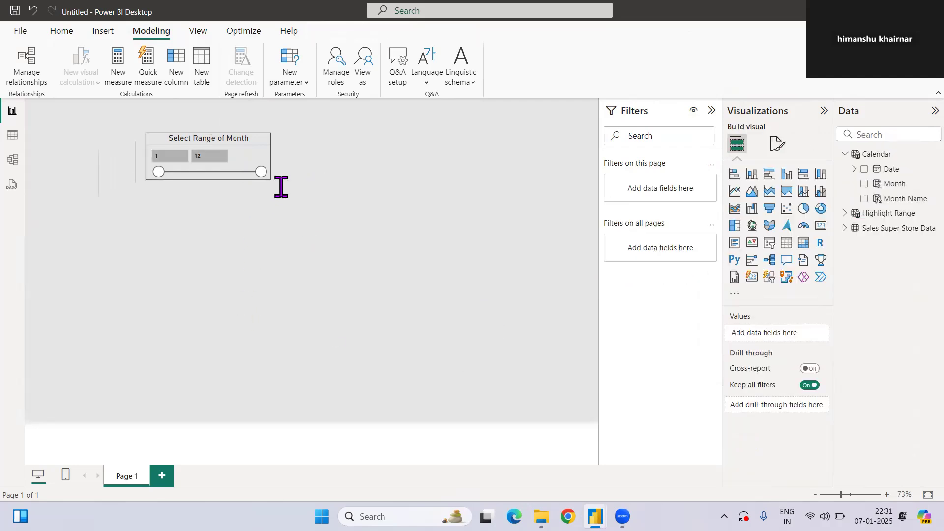
drag(260, 171, 223, 172)
click(206, 184)
Step: Create an active many-to-one relationship from Sales Super Store Data's Order Date to Calendar's Date, then return to the report page
click(14, 161)
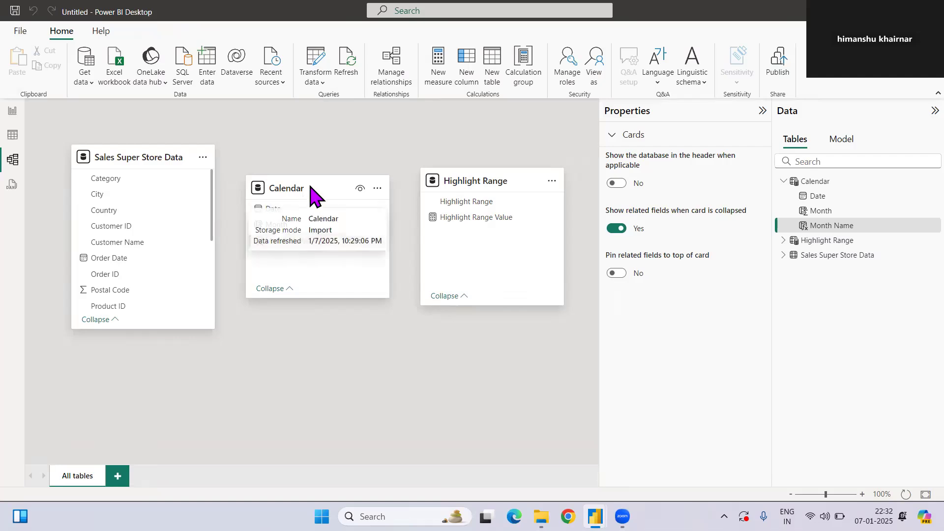
drag(316, 190, 339, 157)
drag(123, 259, 317, 178)
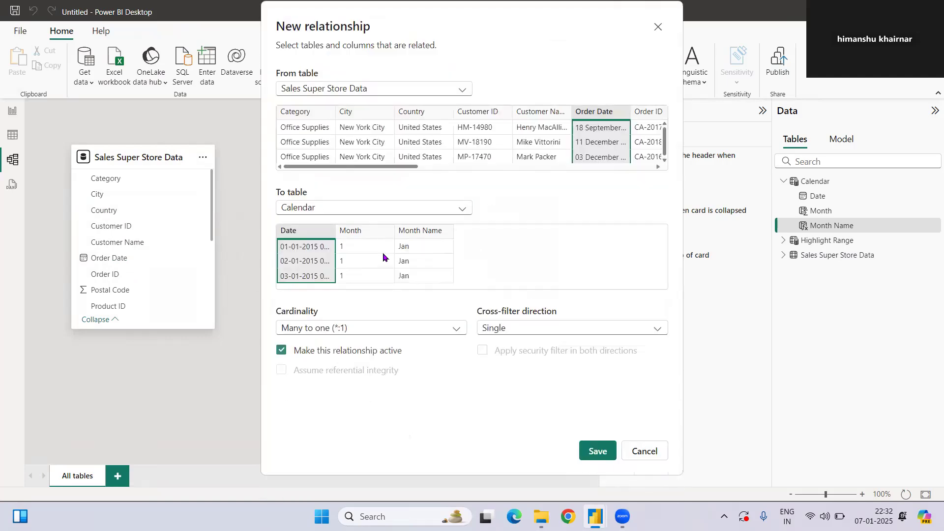
click(593, 442)
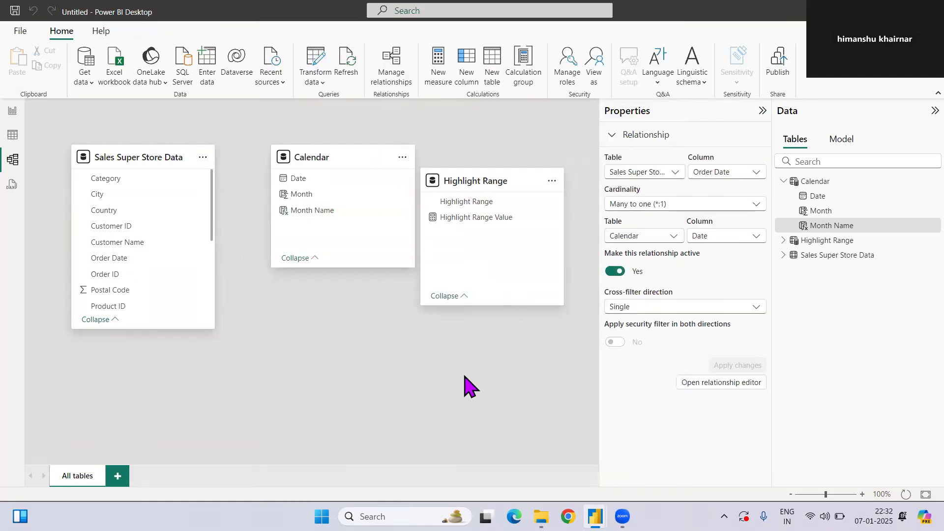
click(13, 110)
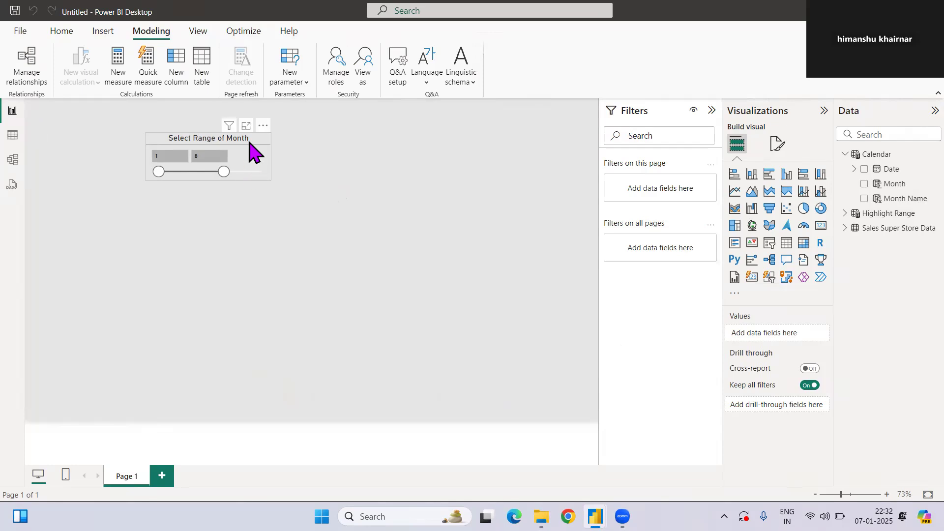
Step: Start a new measure in the Highlight Range table named Highlight month value, using the SELECTEDVALUE function
click(865, 217)
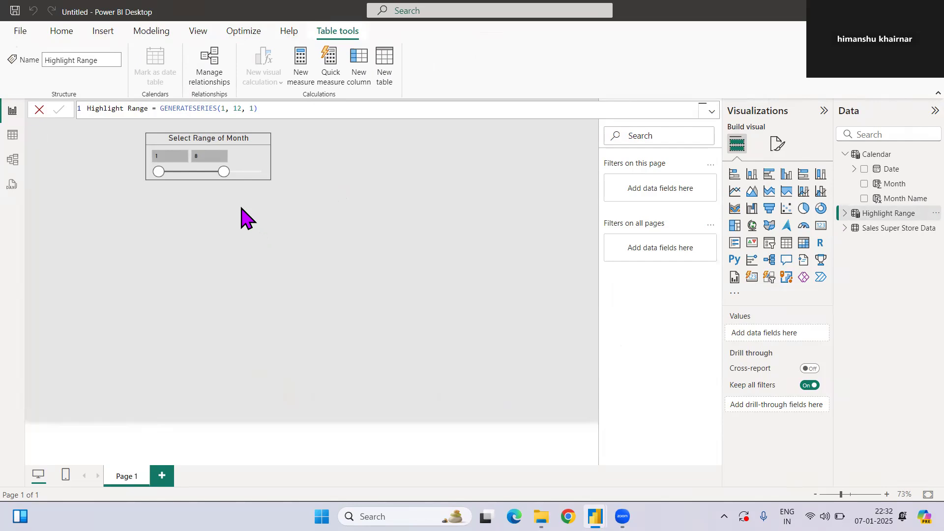
click(301, 72)
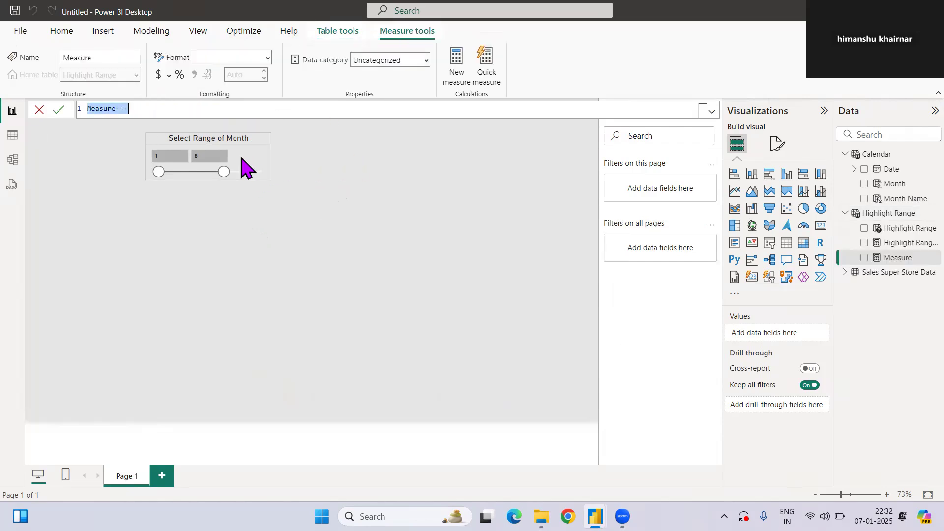
text(Highlight mon)
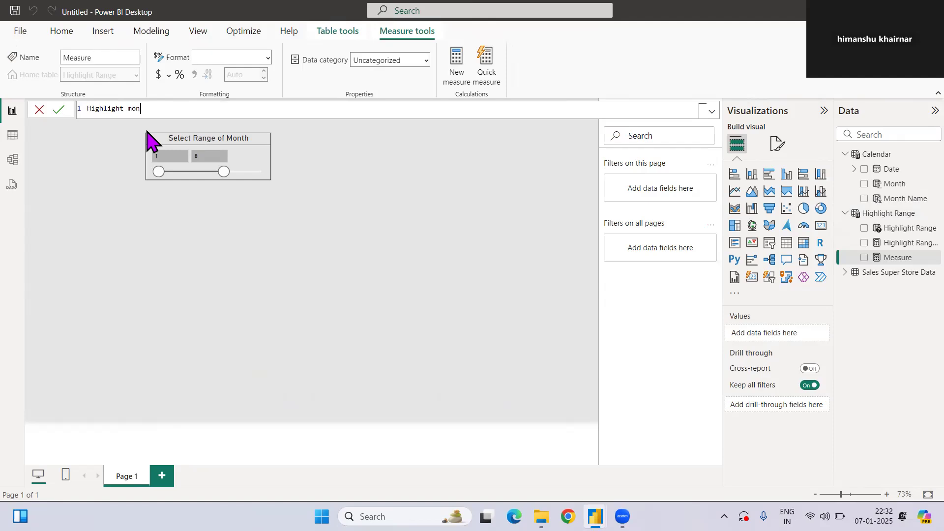
text(= sele)
key(Down)
key(Down)
key(Down)
key(Down)
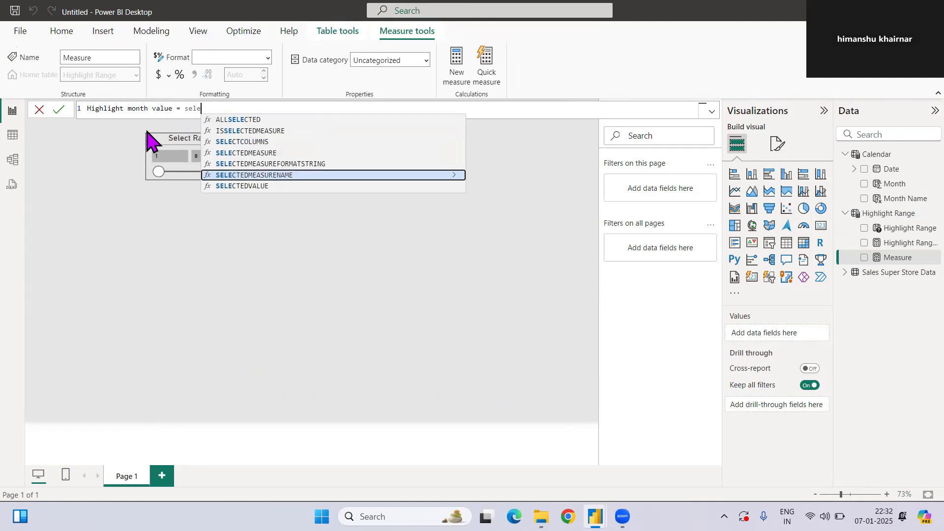
key(Tab)
Step: Complete the SELECTEDVALUE formula with the 'Highlight Range'[Highlight Range] column and commit the measure
key(Down)
key(Down)
key(Down)
key(Down)
key(Down)
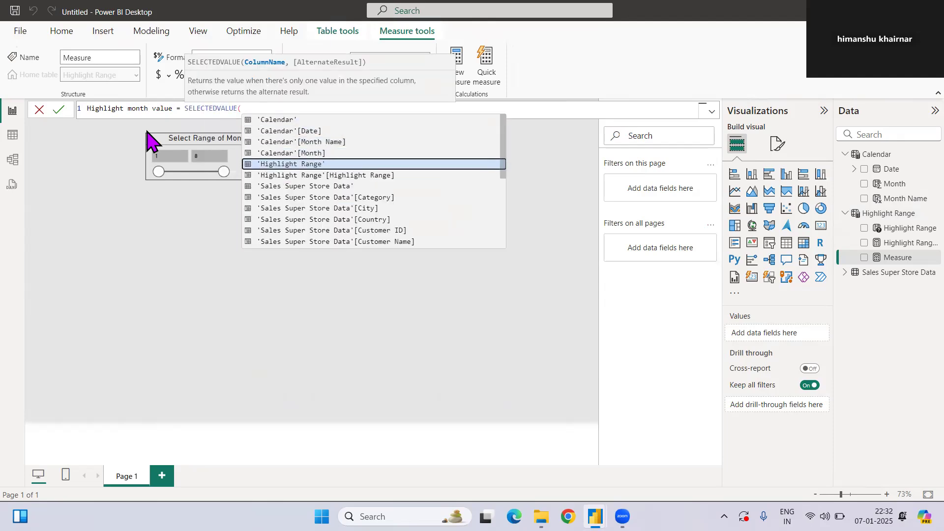
key(Tab)
text()))
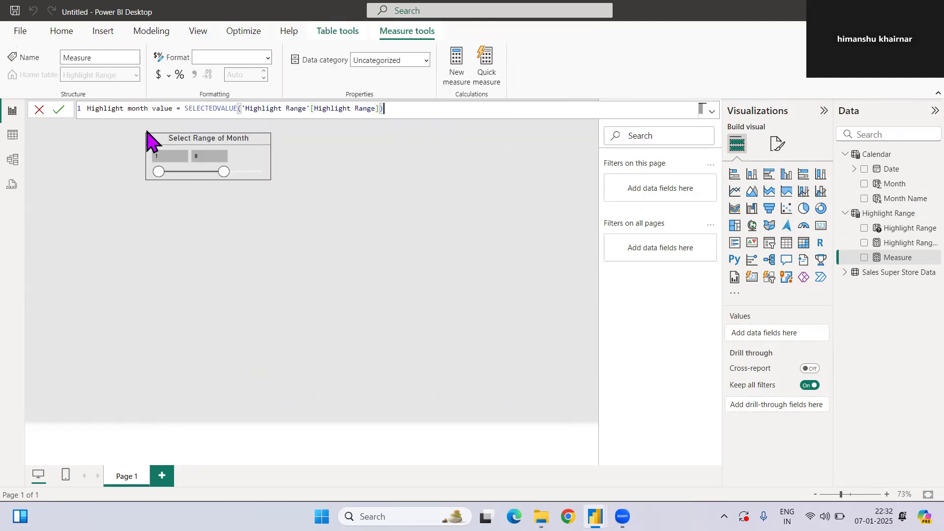
key(BackSpace)
key(Return)
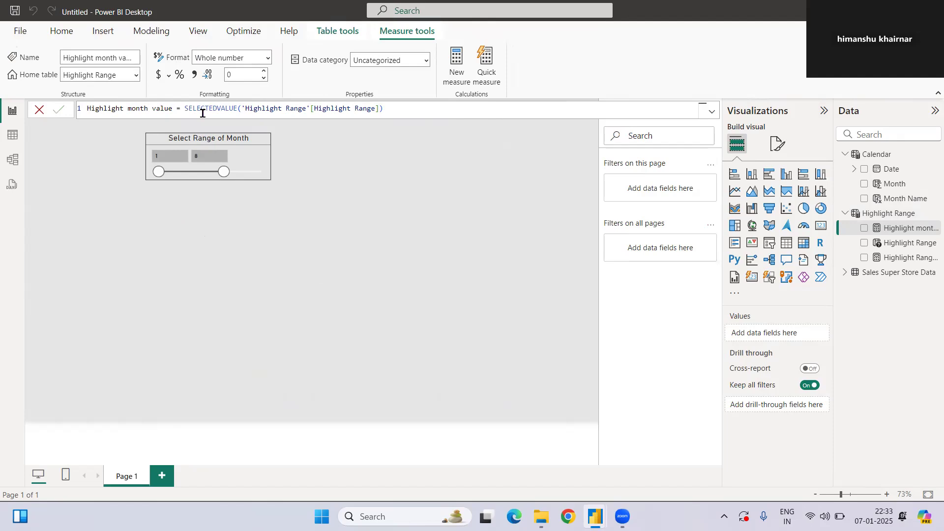
Step: Start another measure in the Highlight Range table named Max Month, using MAXX over ALLSELECTED
mouse_move(171, 160)
click(893, 213)
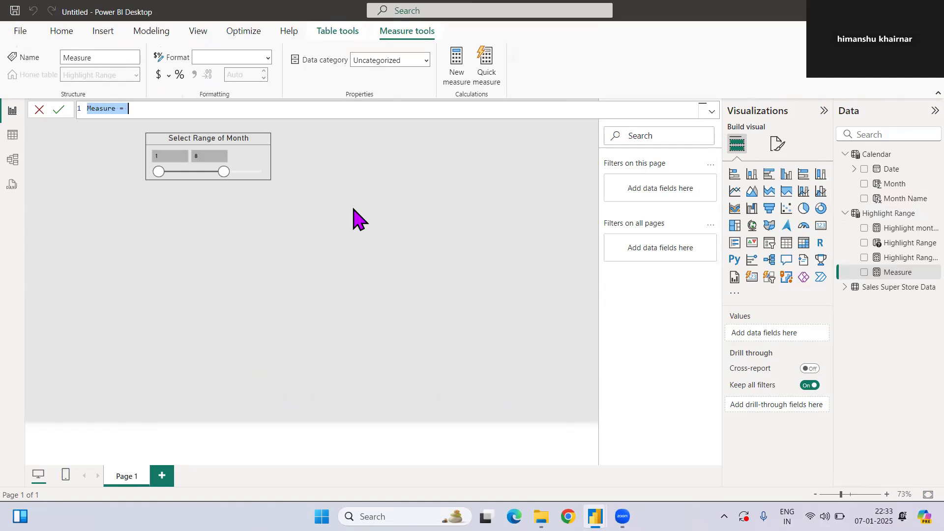
text(Max)
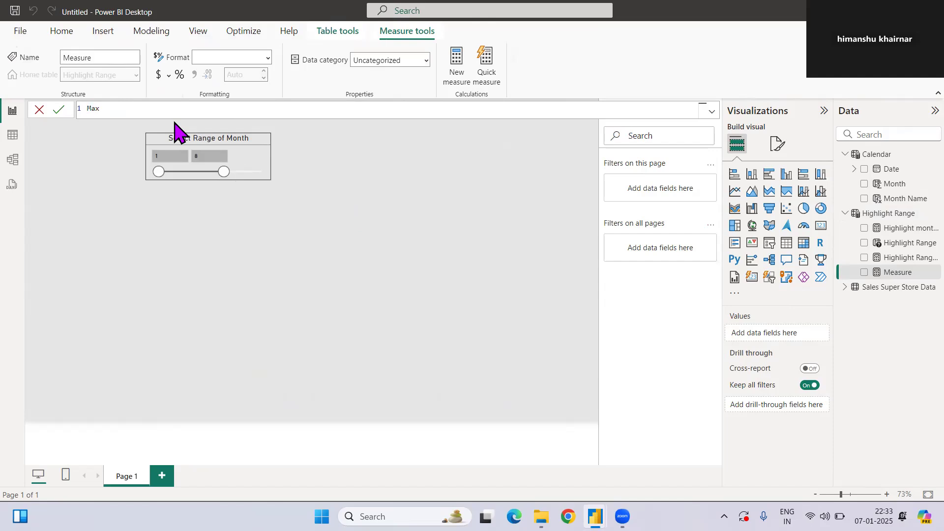
text( Month = maxx()
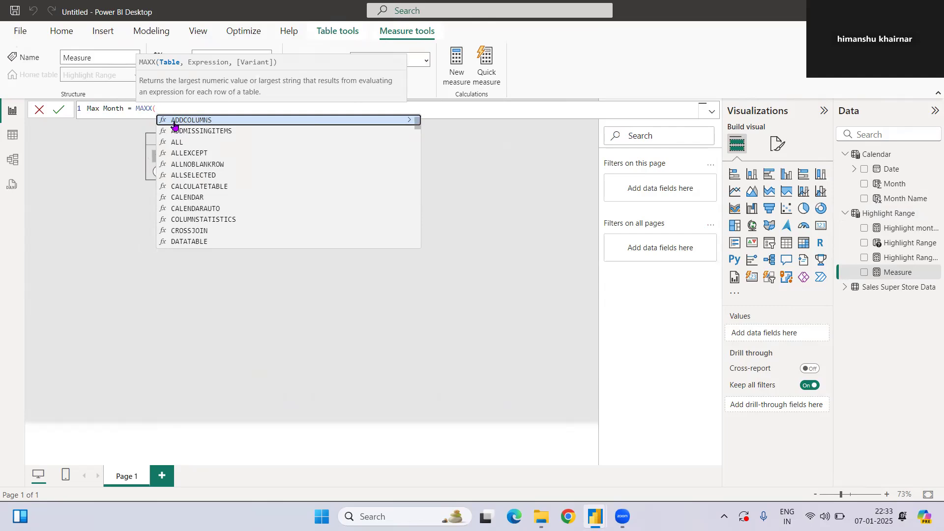
text(All)
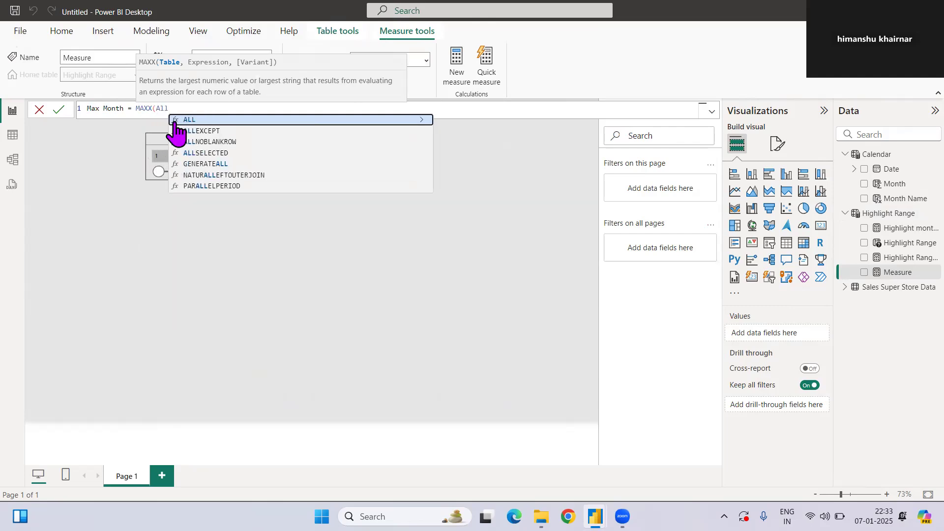
key(Down)
key(Down)
key(Down)
key(Tab)
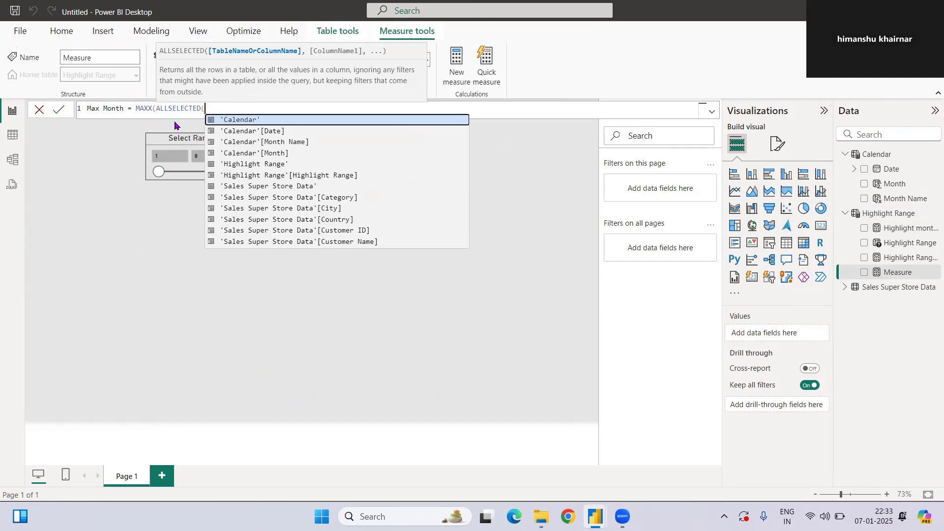
Step: Give ALLSELECTED the 'Highlight Range'[Highlight Range] column as its argument in the Max Month formula
key(Down)
key(Down)
key(Down)
key(Down)
key(Down)
key(Tab)
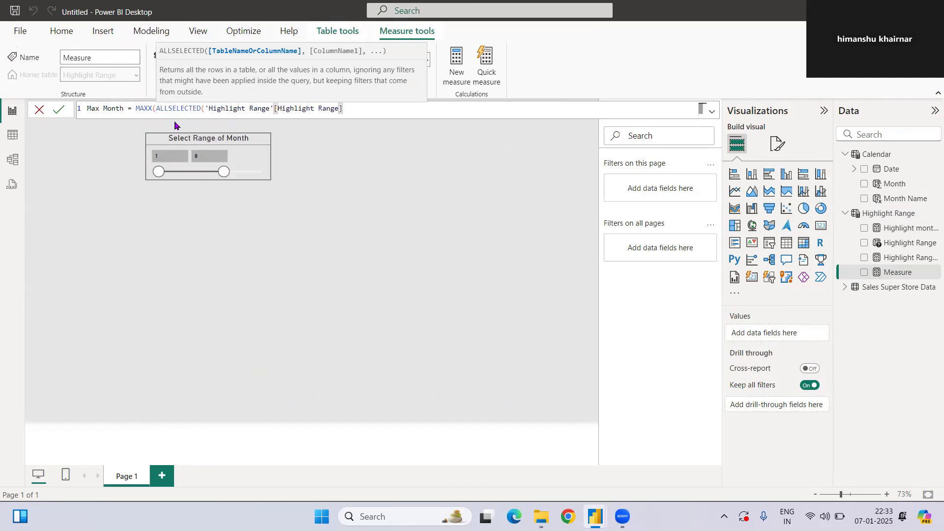
text(),)
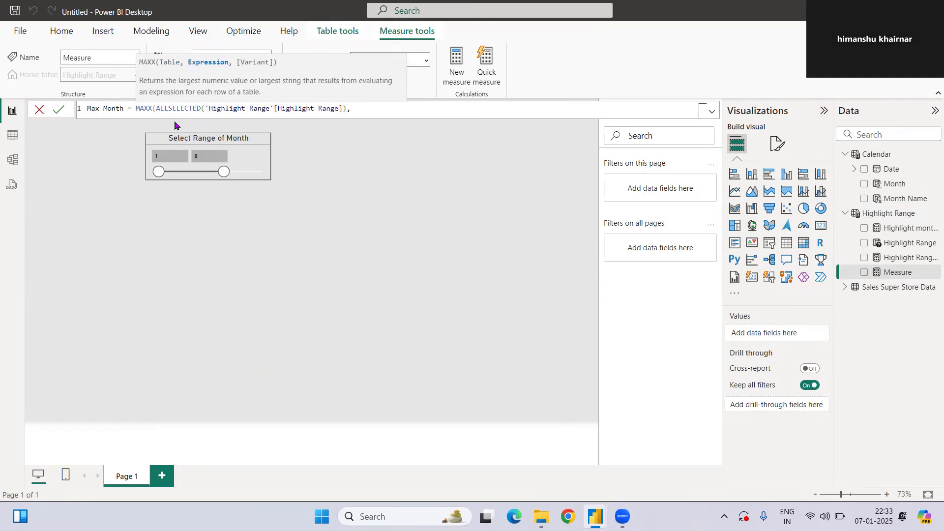
Step: Use 'Highlight Range'[Highlight Range Value] as the MAXX expression and commit the Max Month measure
text(hi)
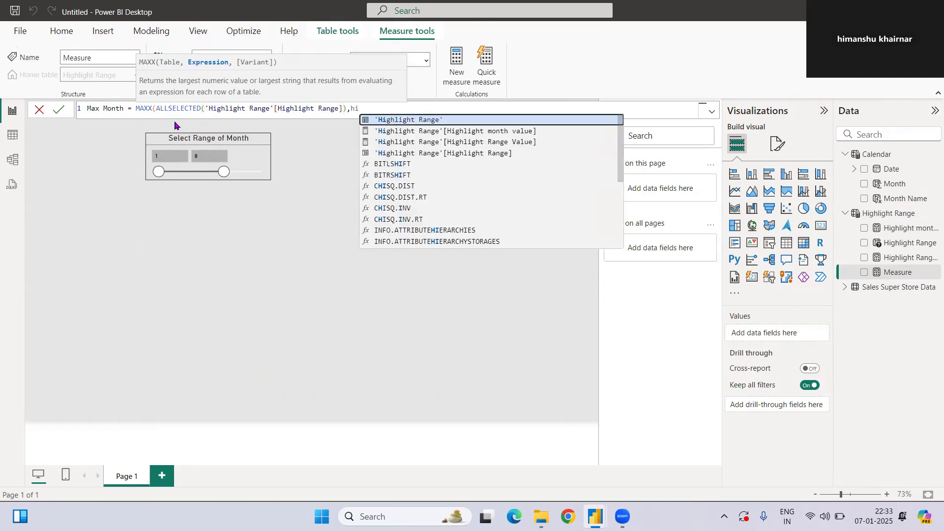
key(Down)
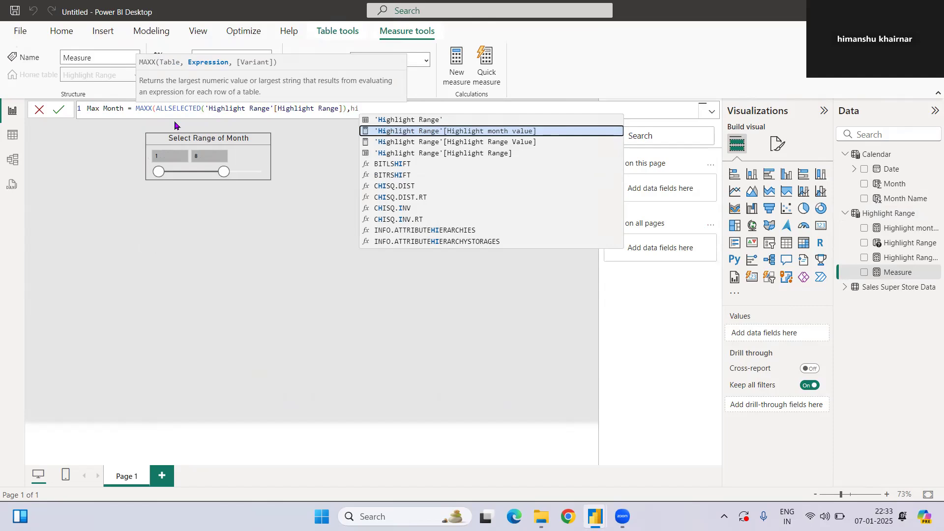
key(Down)
key(Tab)
text())
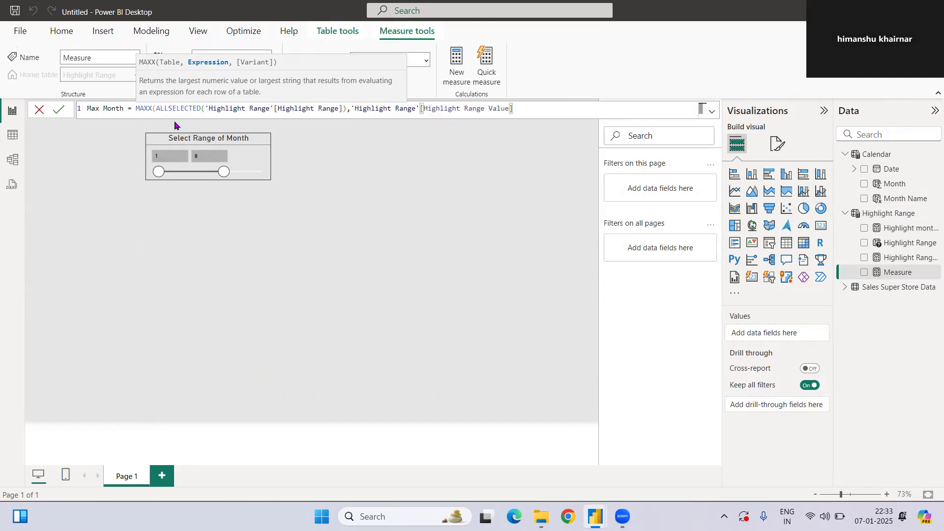
key(Return)
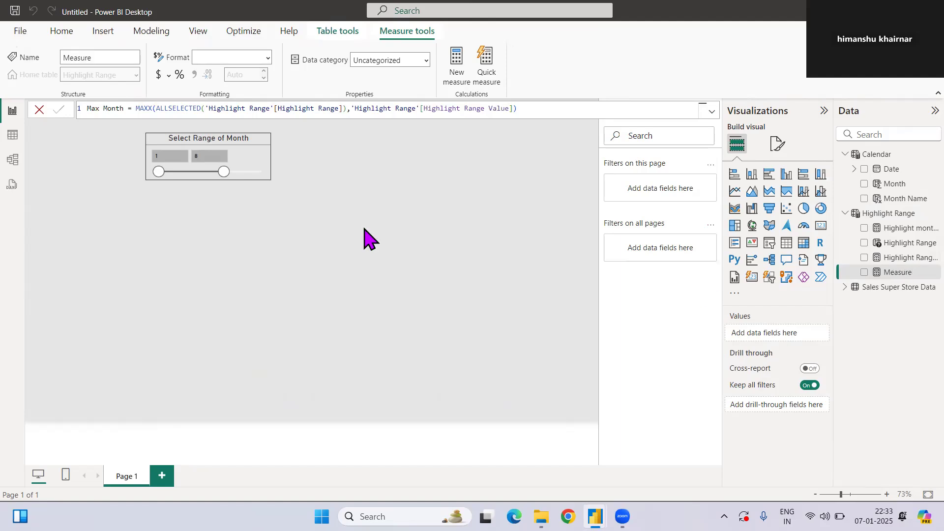
click(409, 189)
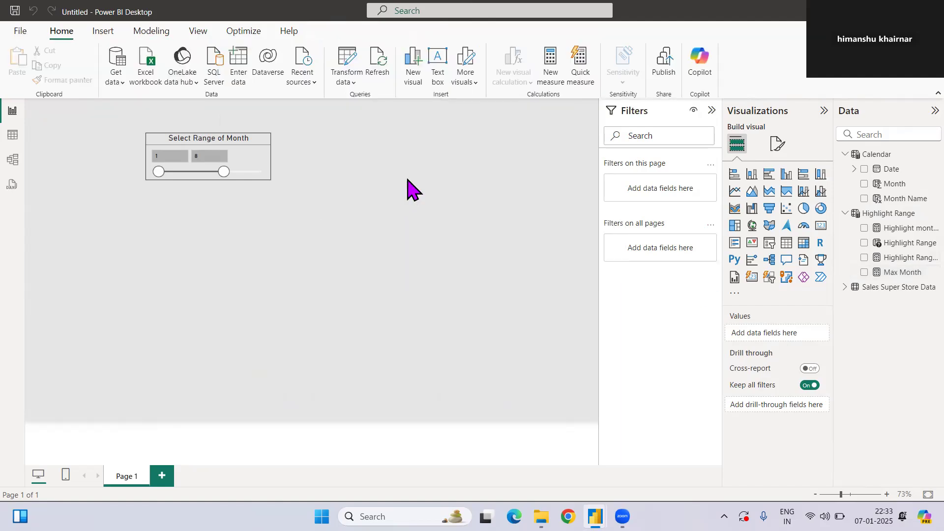
Step: Copy the complete formula of the Max Month measure
click(897, 258)
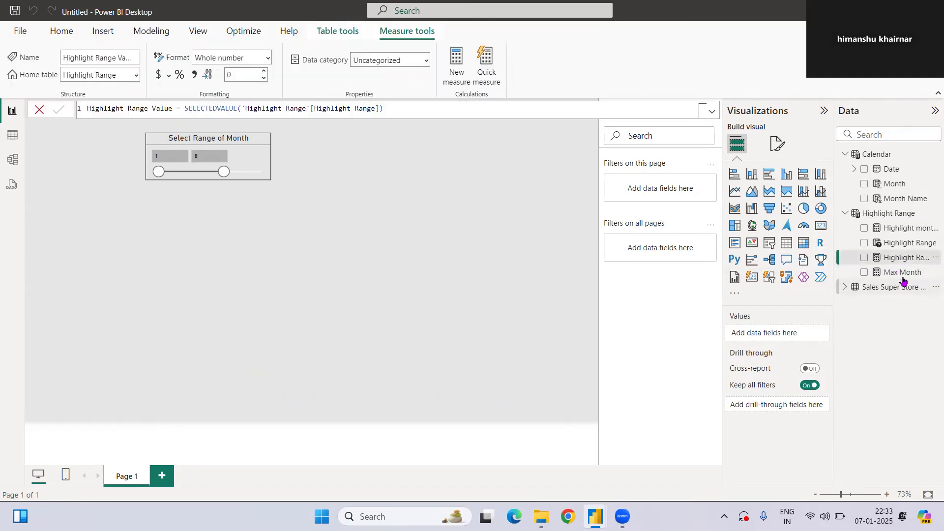
click(902, 273)
click(522, 108)
key(ctrl+a)
key(ctrl+c)
click(511, 188)
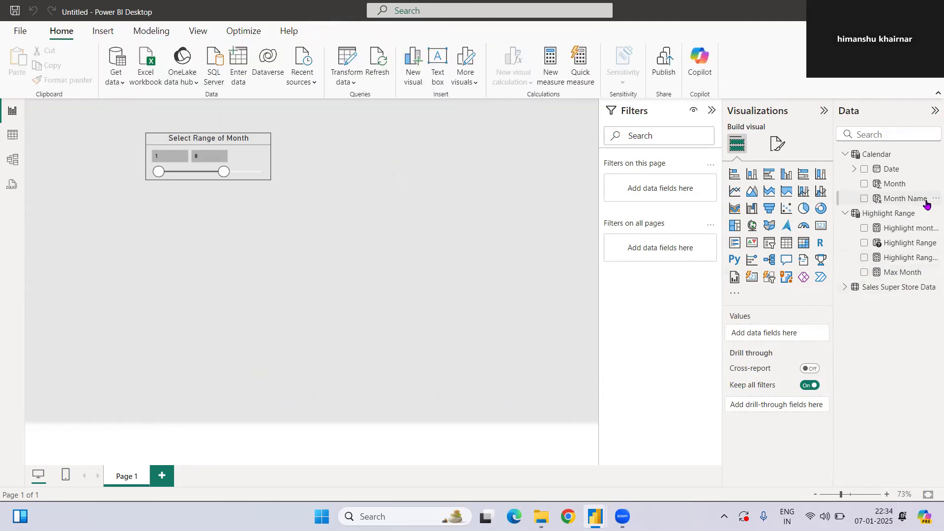
Step: Create a new measure in the Highlight Range table from the copied formula, replacing MAXX with MINX
click(898, 213)
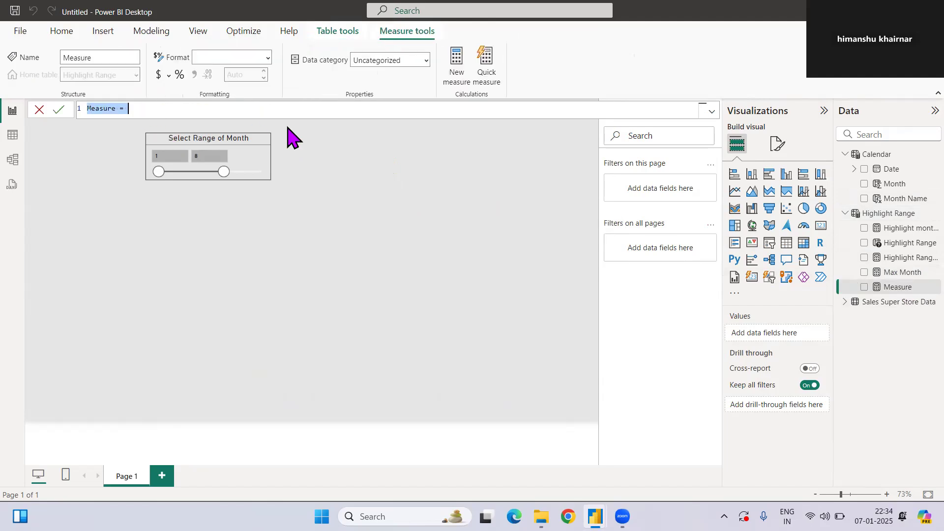
key(ctrl+v)
double_click(139, 107)
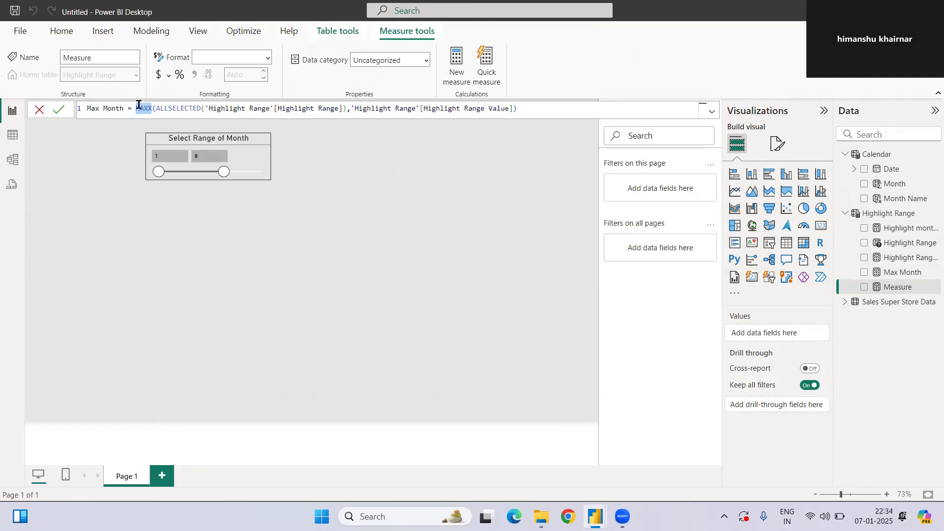
text(Min)
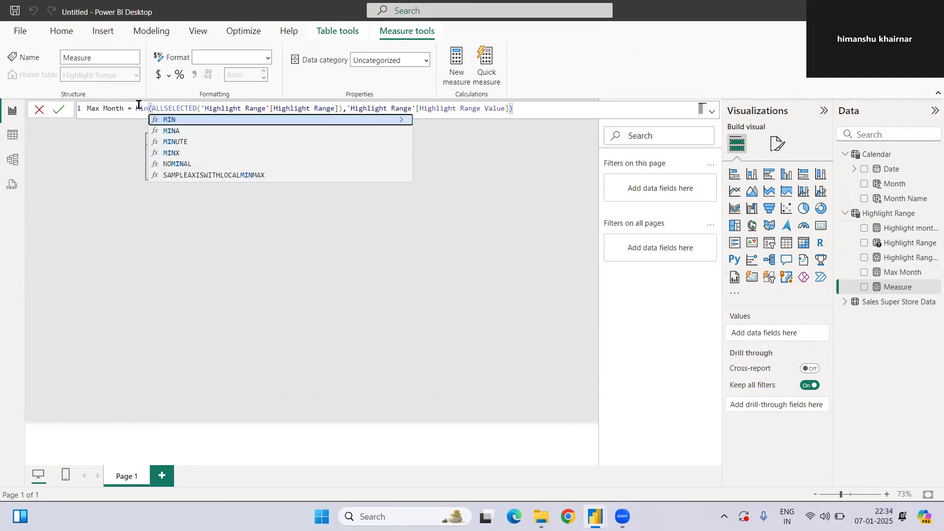
text(x)
key(Tab)
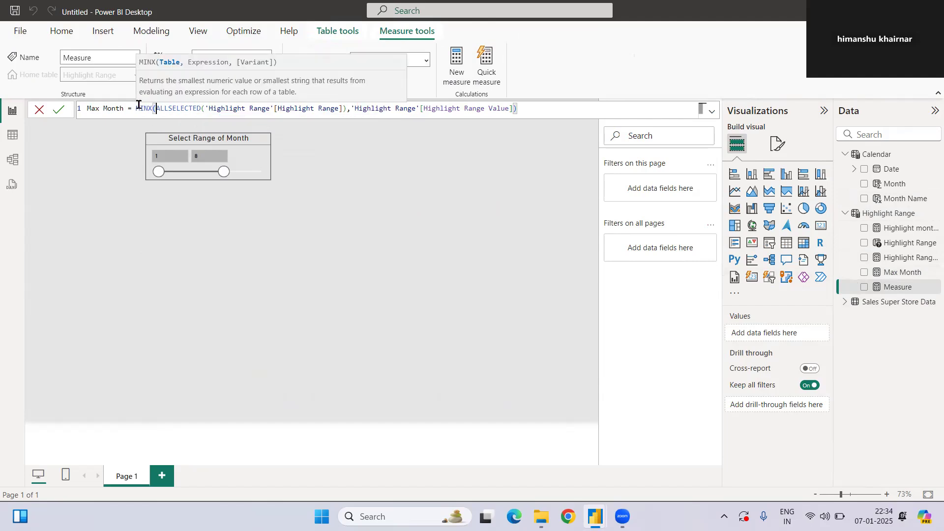
key(Return)
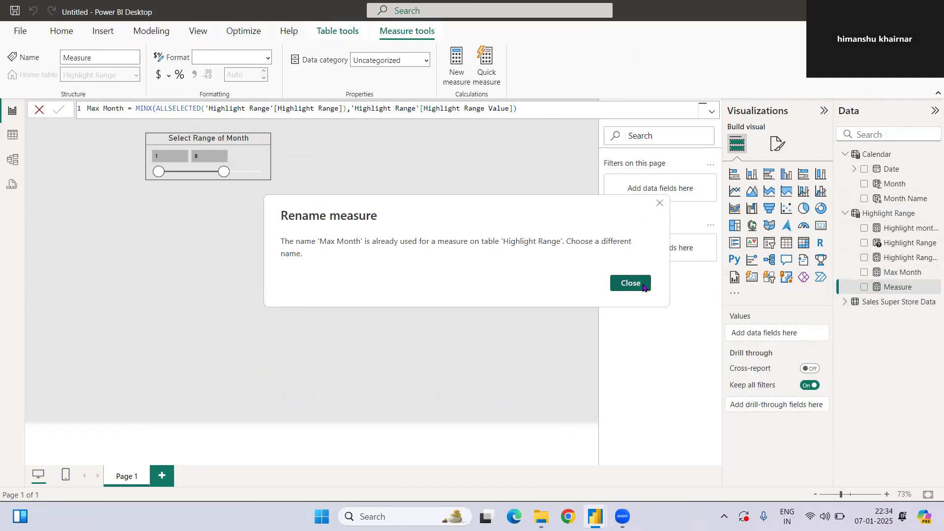
Step: Name the new MINX measure Min Month in its formula and commit it
click(627, 283)
click(96, 107)
key(BackSpace)
key(BackSpace)
text(in)
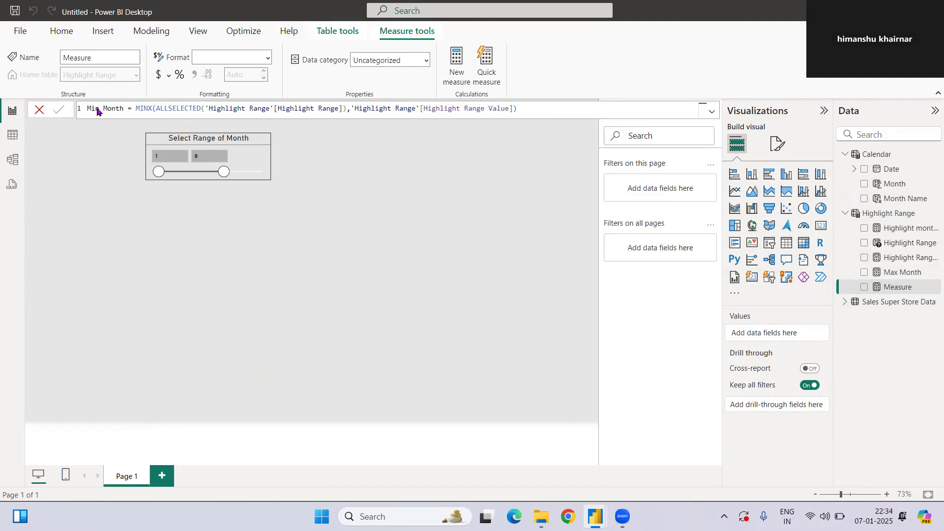
key(Return)
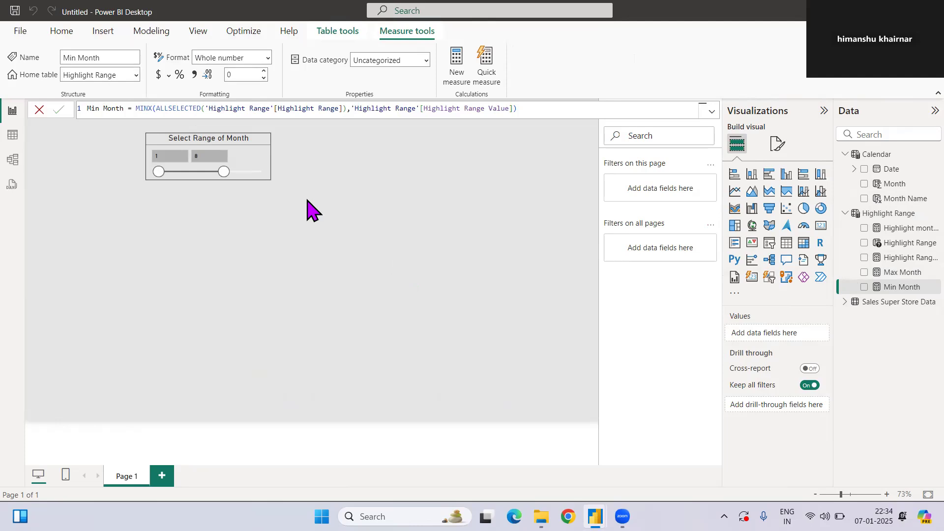
click(365, 178)
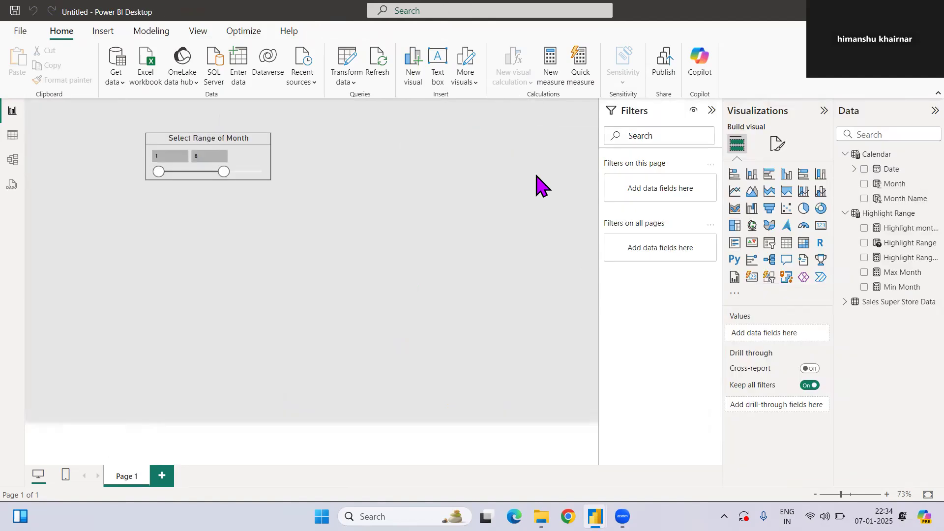
Step: Create a calculated table named offset containing the values "Yes" and "No"
click(868, 157)
click(393, 81)
text(offset)
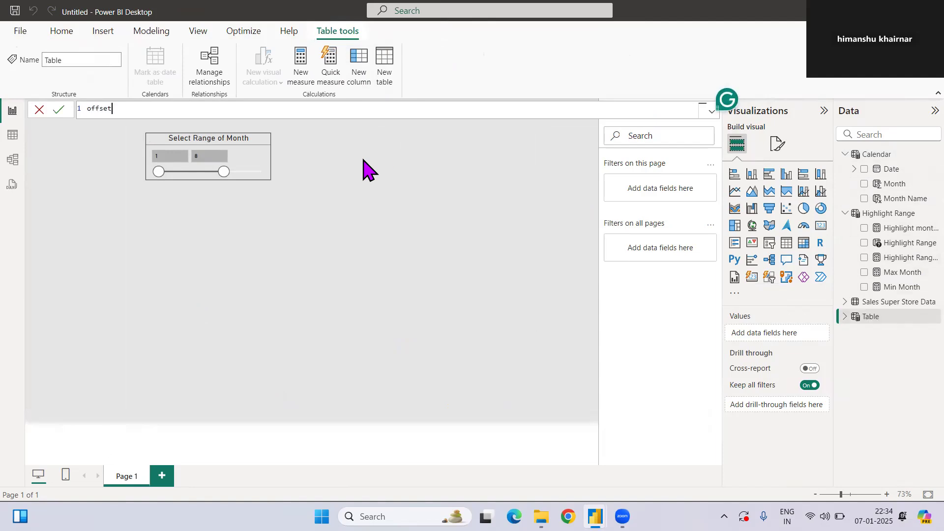
text( = {"Yes","N)
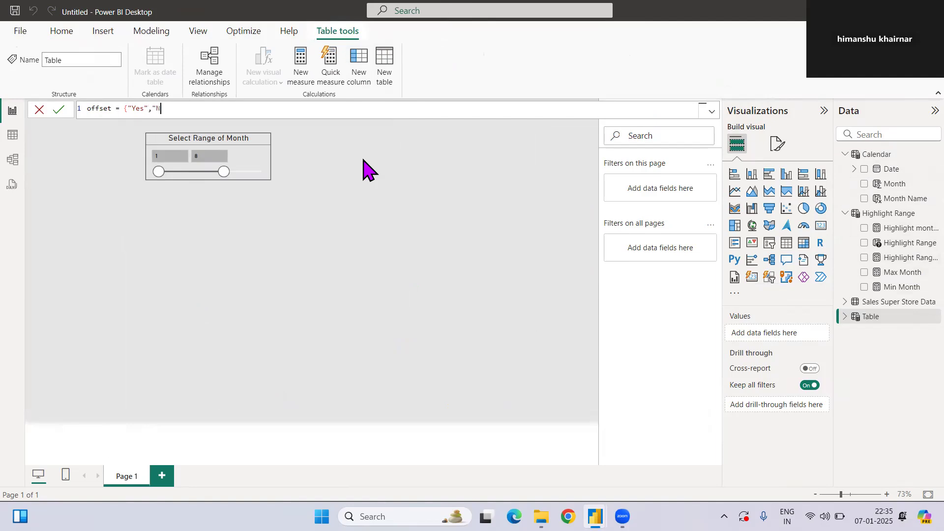
text(})
key(Return)
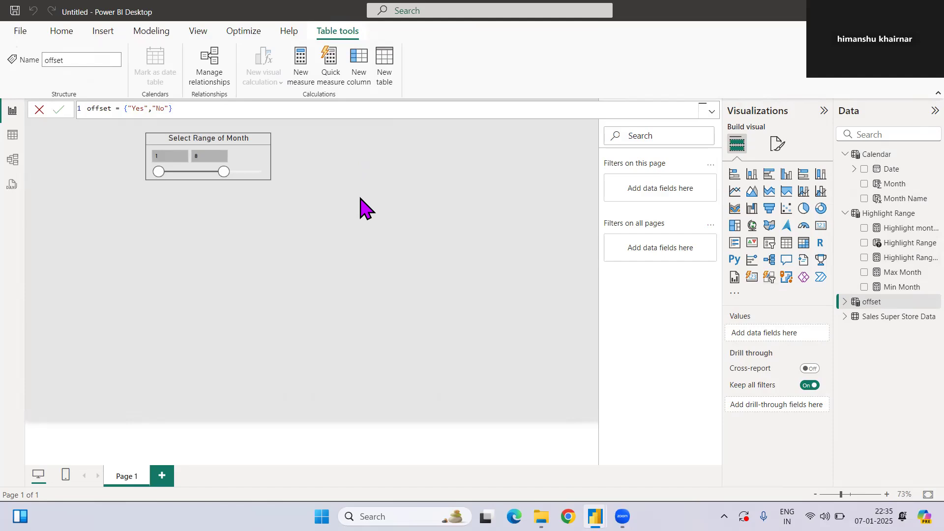
Step: Create a measure named offset? in the offset table that returns SELECTEDVALUE('offset'[Value])
click(844, 301)
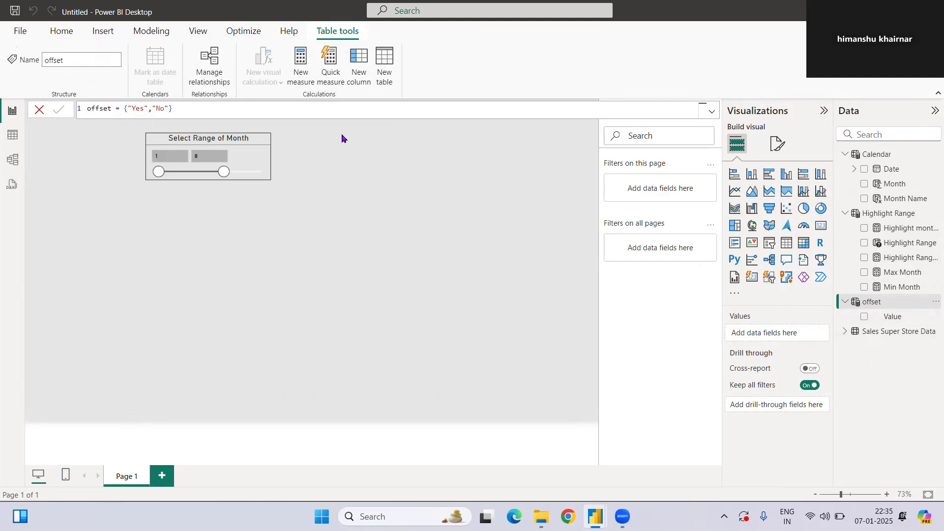
click(300, 83)
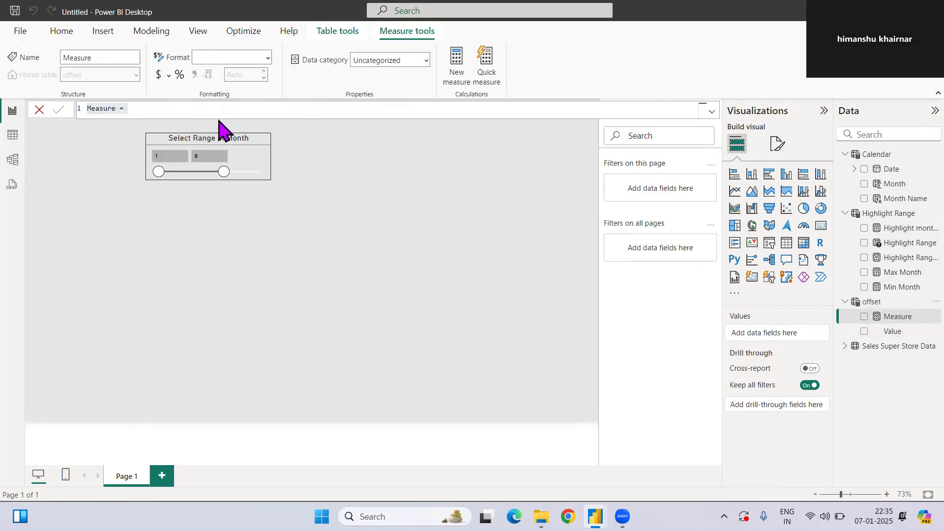
text(of)
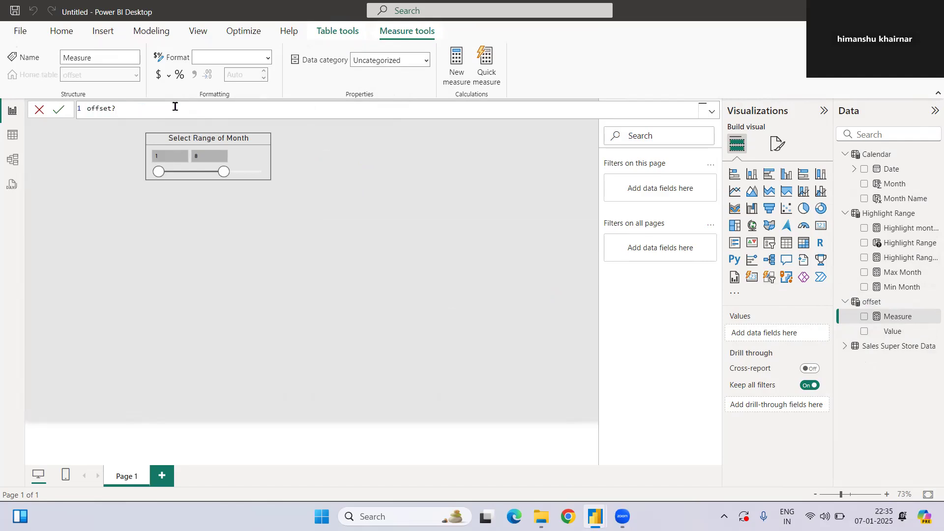
text(selec)
key(Down)
key(Down)
key(Down)
key(Down)
key(Tab)
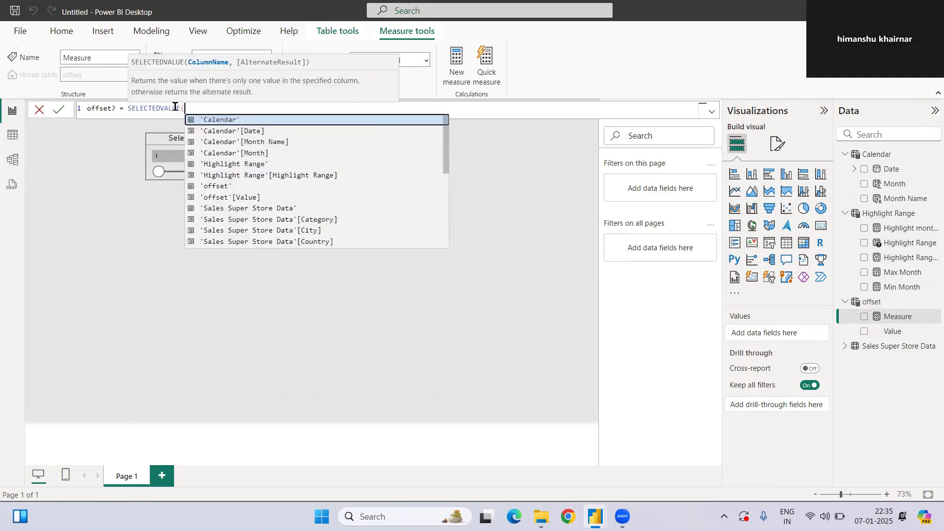
key(Down)
key(Down)
key(Down)
key(Down)
key(Down)
key(Down)
key(Down)
key(Tab)
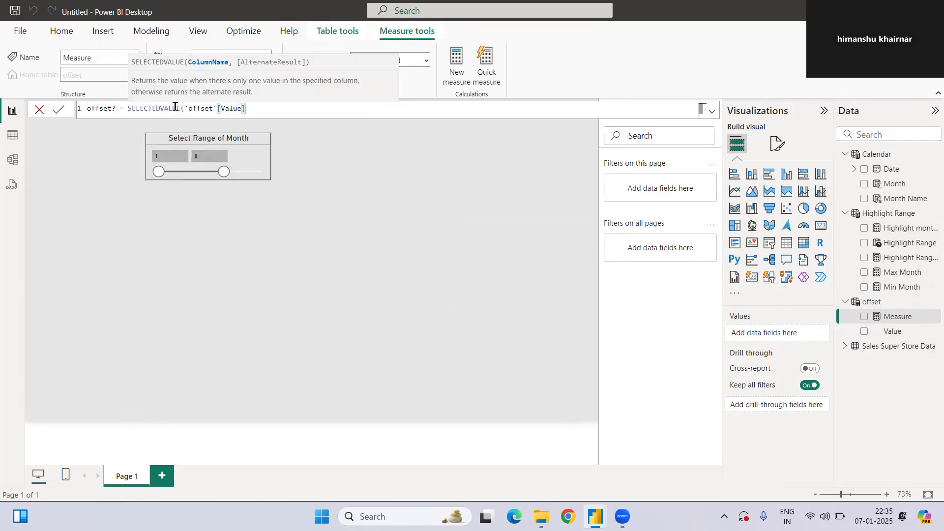
text())
key(Return)
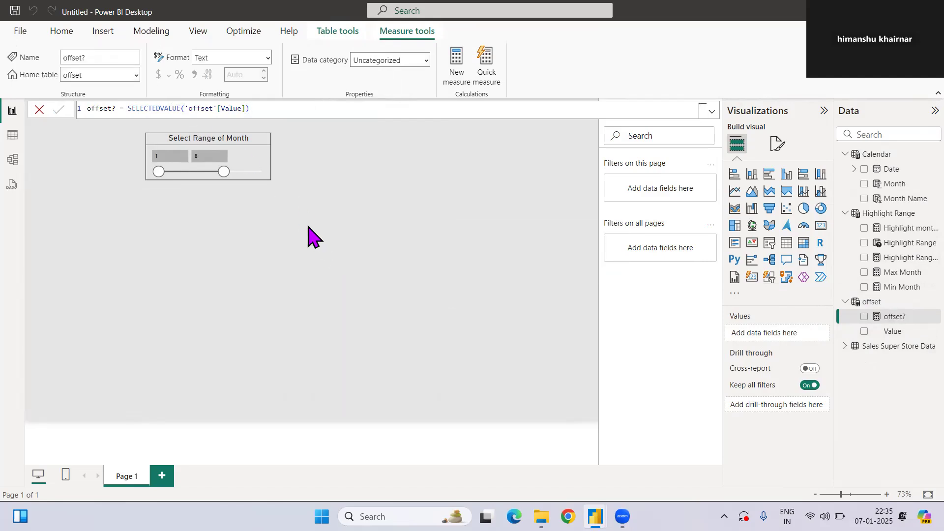
Step: Add a wide line chart below the month range slicer, with Month Name and Month on its x-axis
click(309, 227)
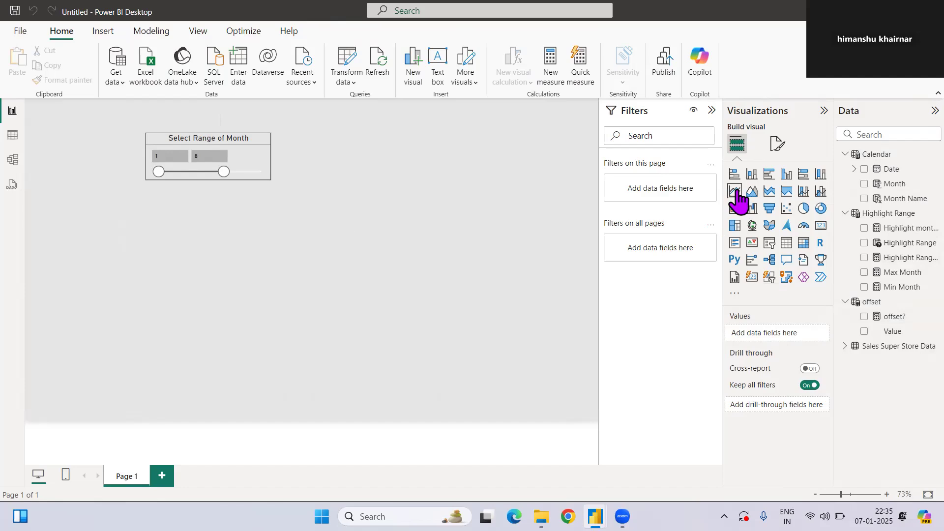
drag(543, 336, 152, 268)
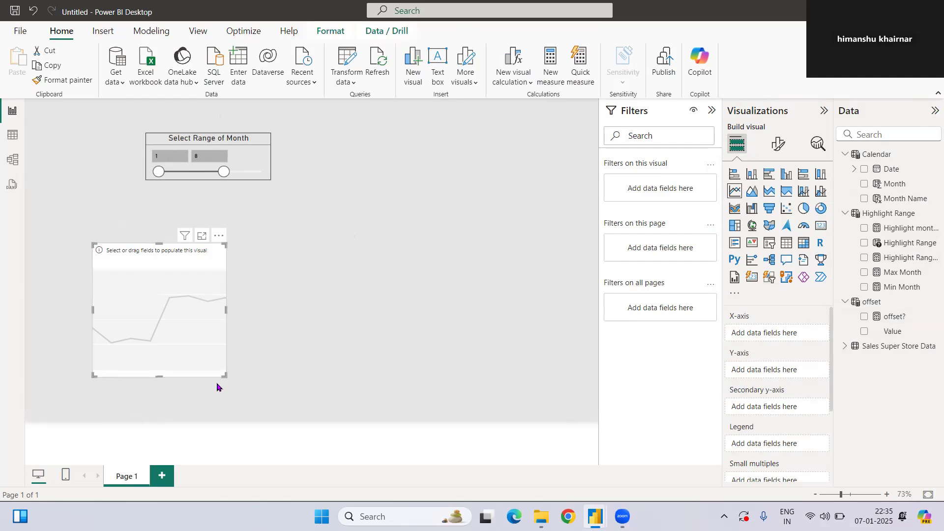
drag(221, 375, 524, 411)
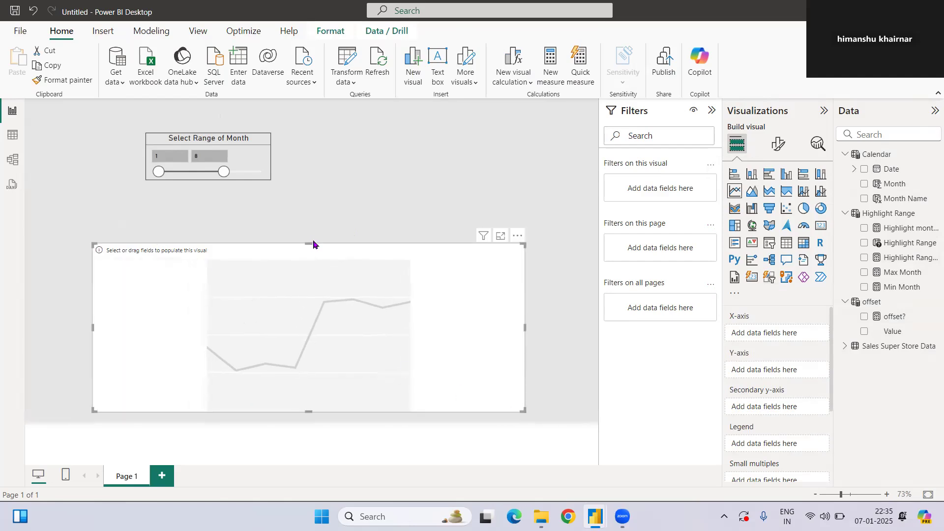
drag(308, 242, 304, 187)
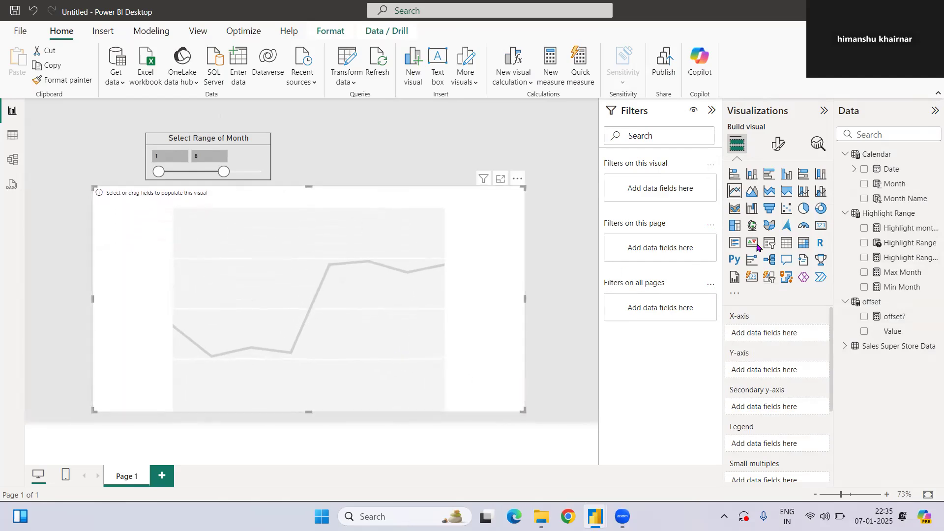
drag(895, 200, 786, 334)
drag(895, 184, 791, 336)
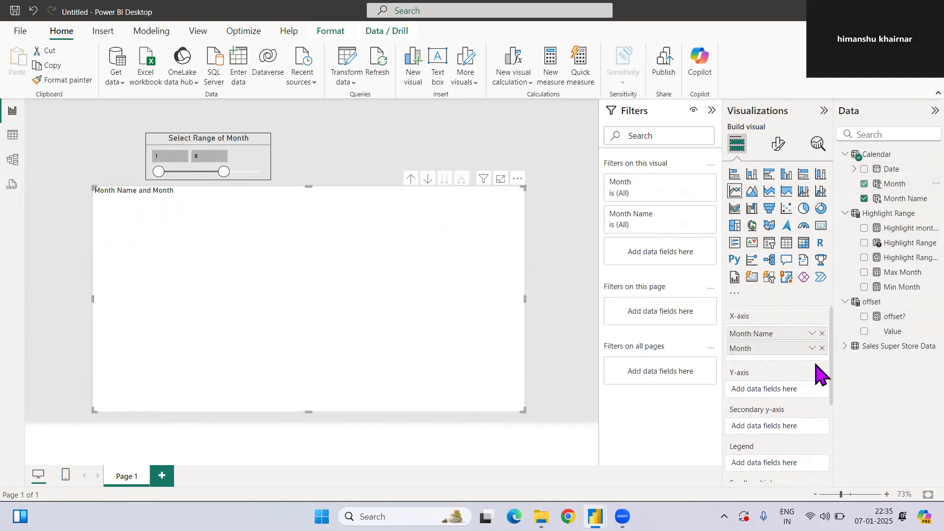
Step: Create a measure named sumoffsales in Sales Super Store Data as CALCULATE(SUM('Sales Super Store Data'[Sales]))
click(843, 347)
click(885, 350)
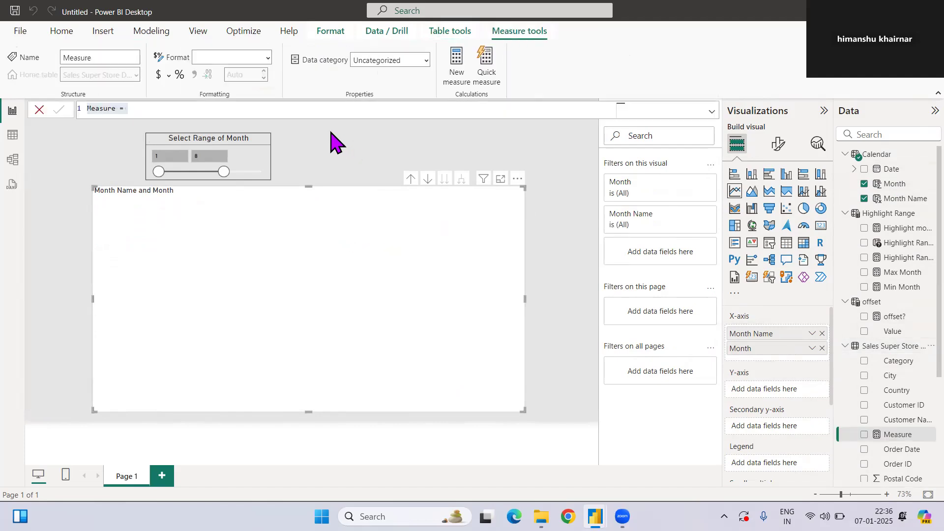
text(sumo)
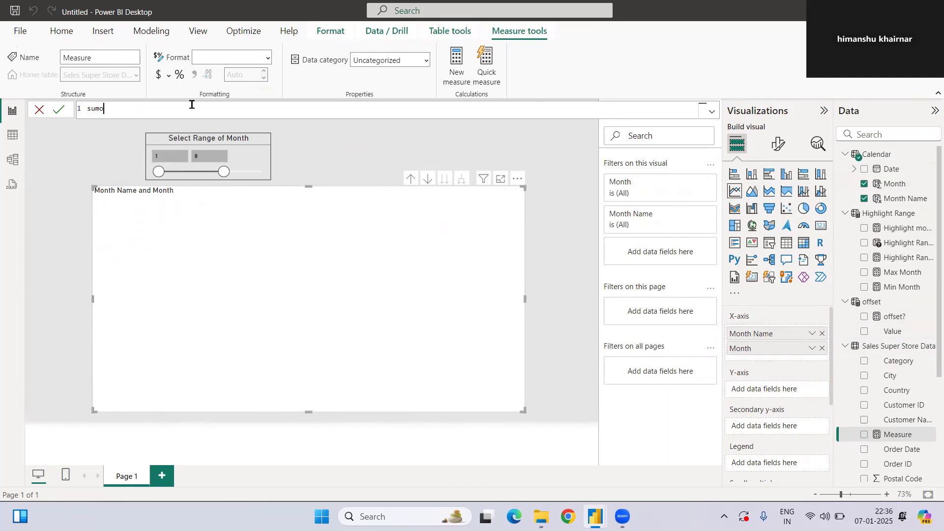
text(ffsales = CALCULATE(SUM()
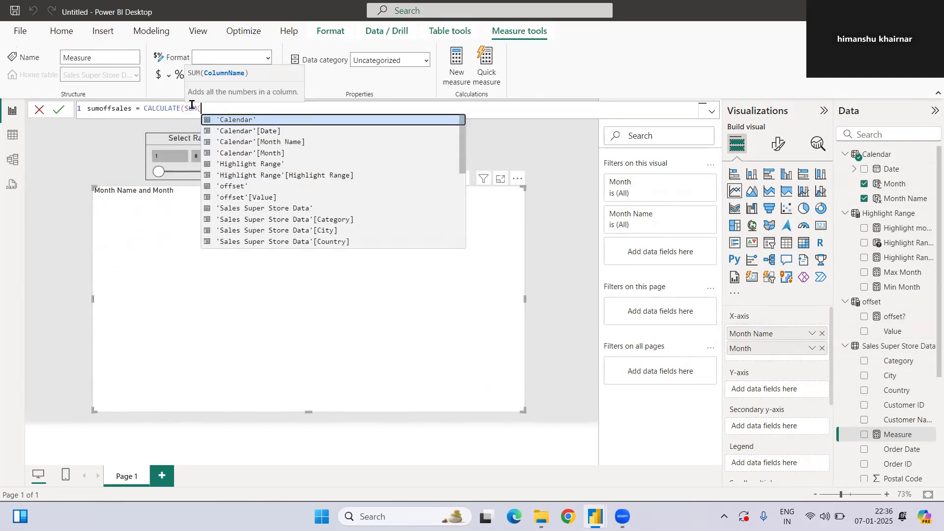
text('Salesa)
key(Tab)
text([s)
key(Tab)
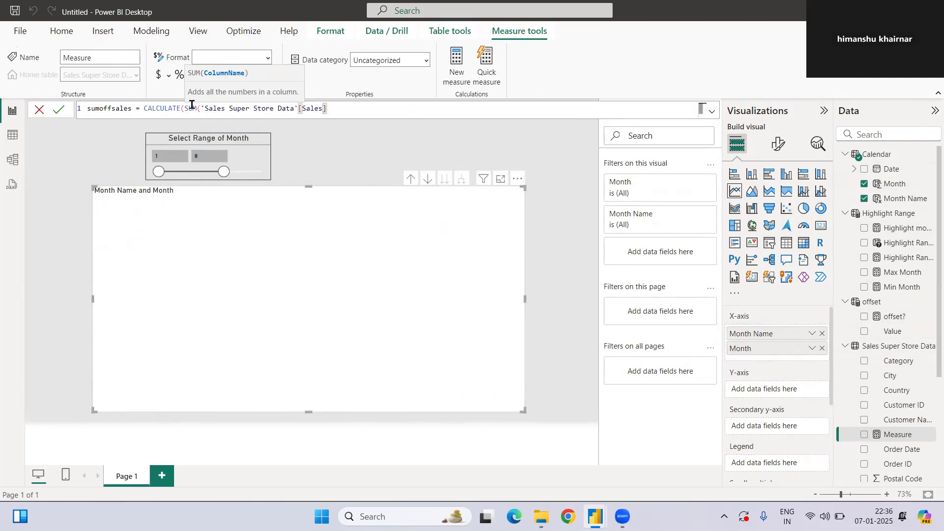
text()))
key(Return)
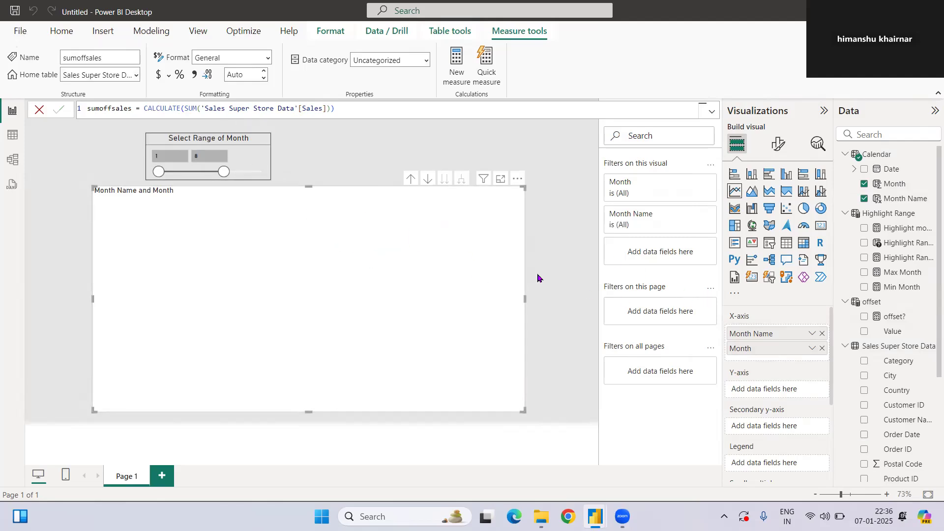
Step: Plot the sumoffsales measure on the line chart's y-axis
scroll(868, 406, down, 3)
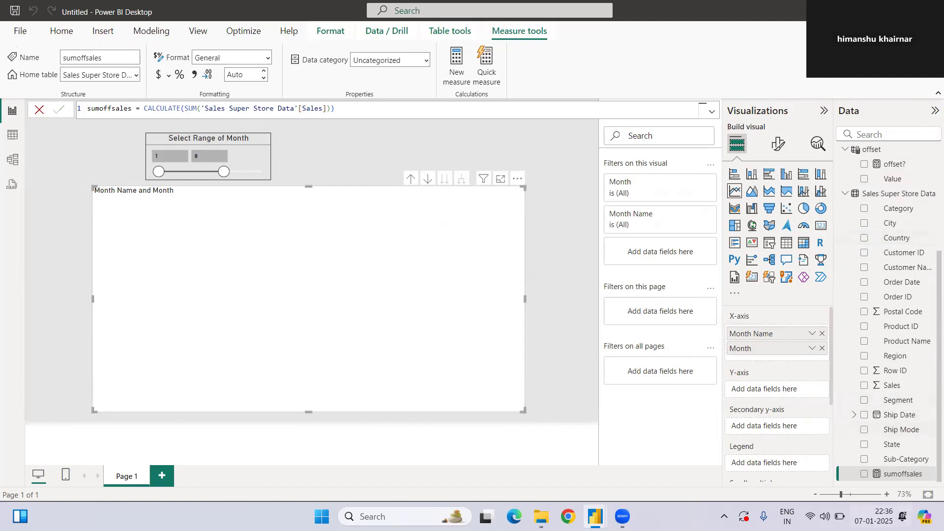
drag(902, 474, 762, 391)
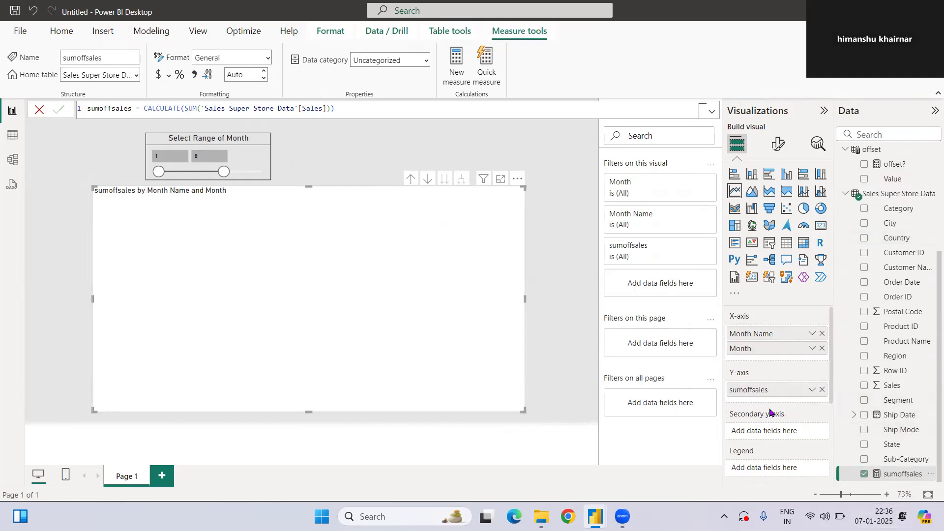
click(313, 153)
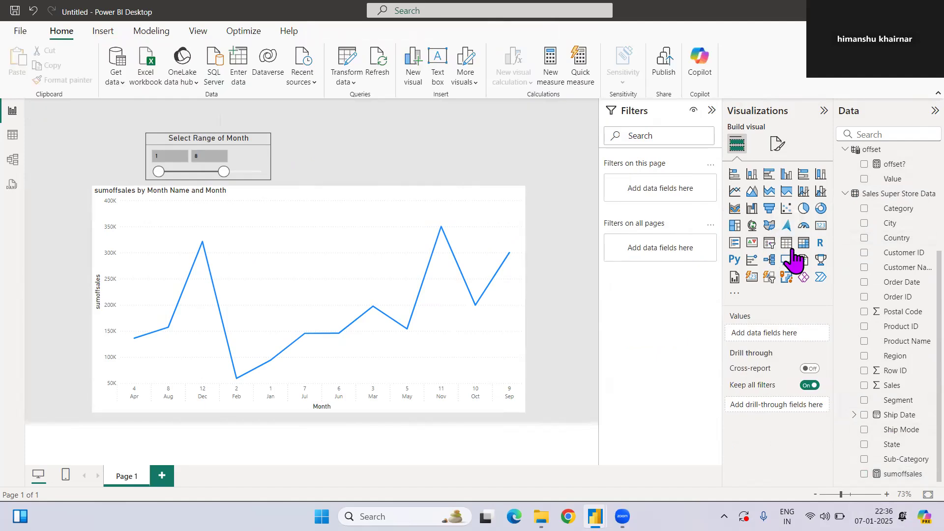
Step: Add a slicer on the offset table's Value field and place it beside the month range slicer
click(769, 243)
click(864, 178)
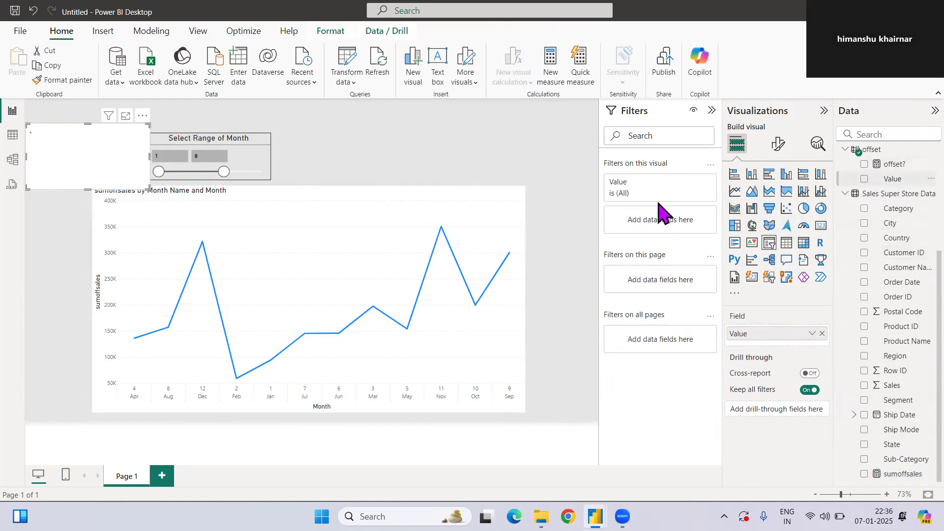
drag(97, 162, 352, 134)
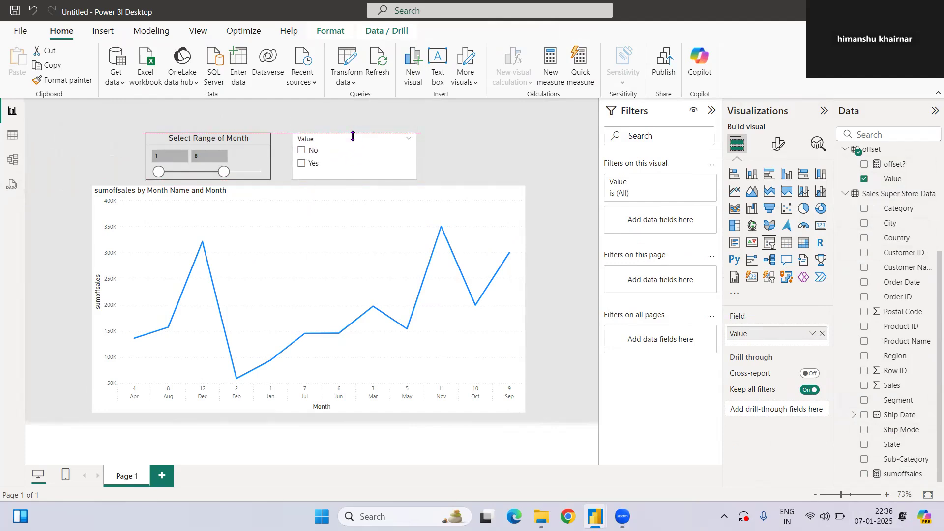
Step: Set the offset slicer's style to Tile and turn on single select
click(777, 145)
click(767, 228)
click(769, 290)
click(746, 320)
click(754, 320)
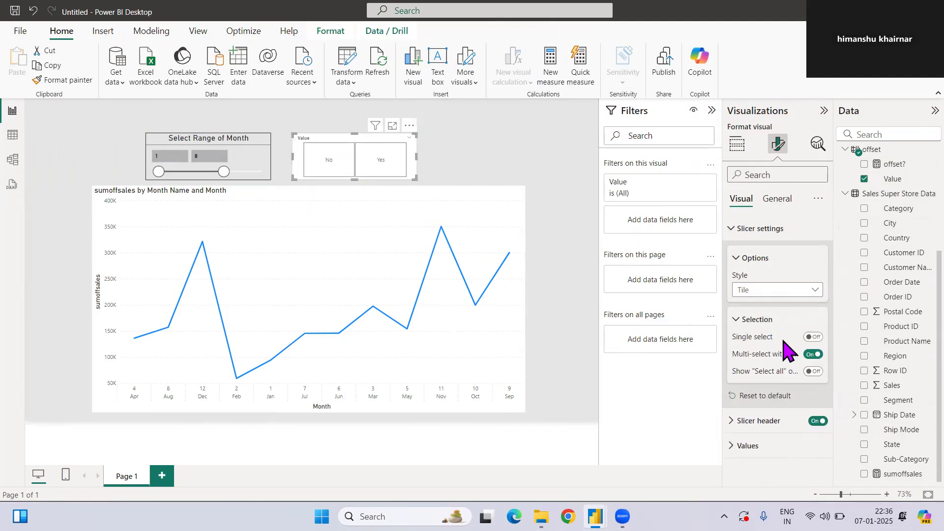
click(812, 336)
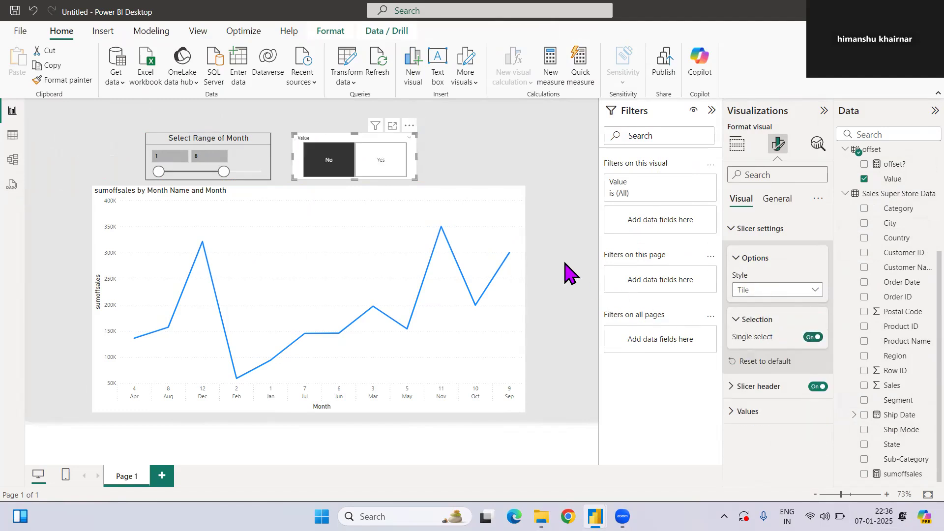
Step: Test the offset slicer with Yes and No, and try moving the month range slicer's upper handle
click(383, 164)
click(310, 164)
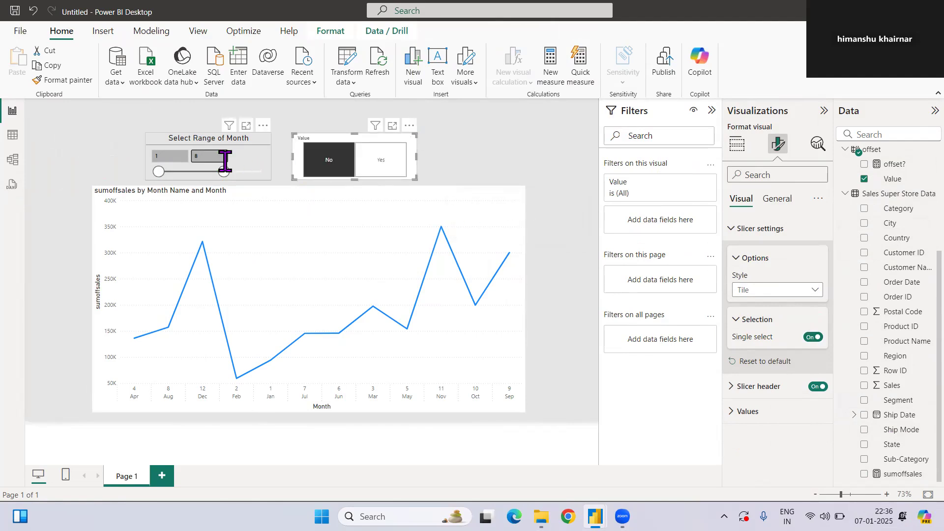
mouse_move(223, 173)
mouse_down()
mouse_move(205, 175)
mouse_move(232, 172)
mouse_up()
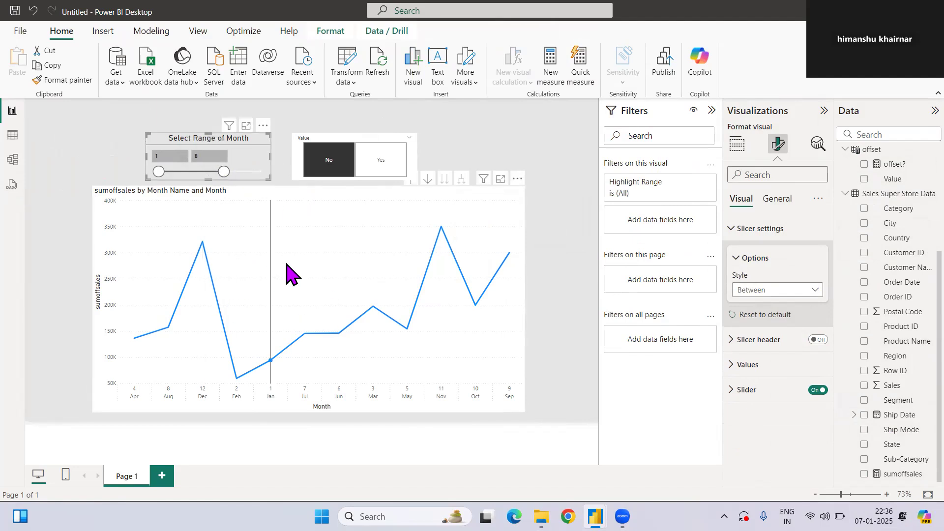
mouse_move(292, 269)
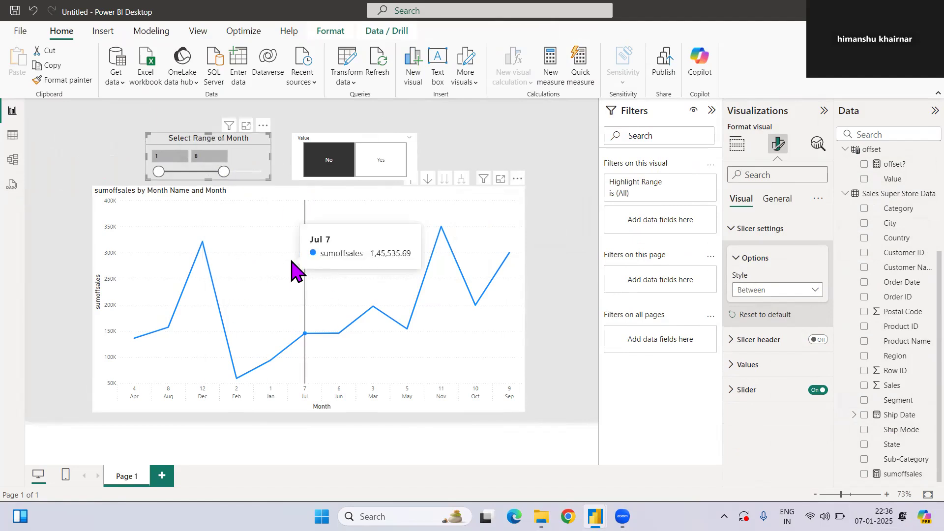
Step: Start a new custom visual calculation on the sumoffsales line chart
click(736, 144)
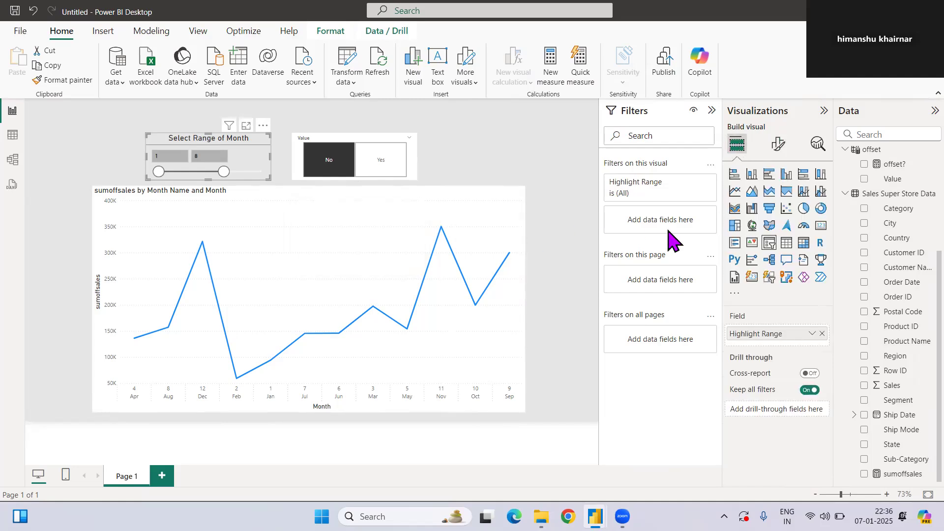
click(506, 200)
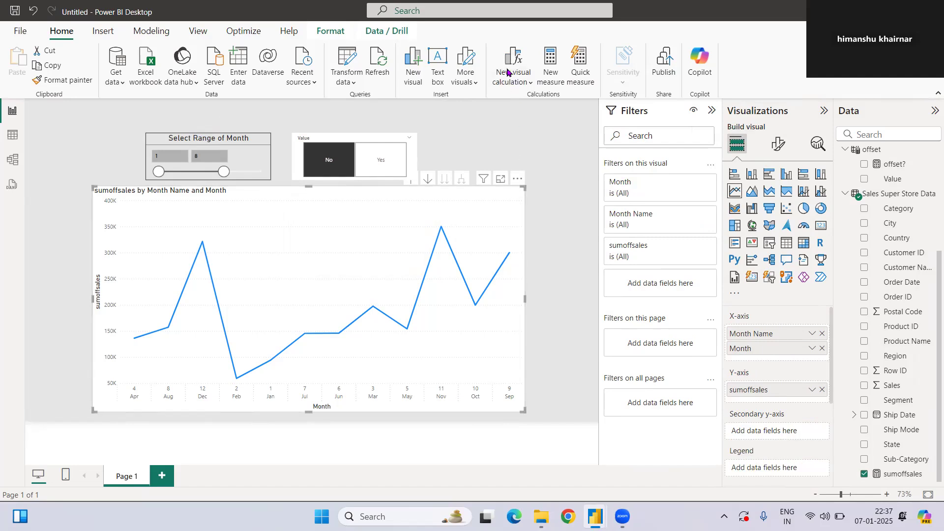
click(576, 163)
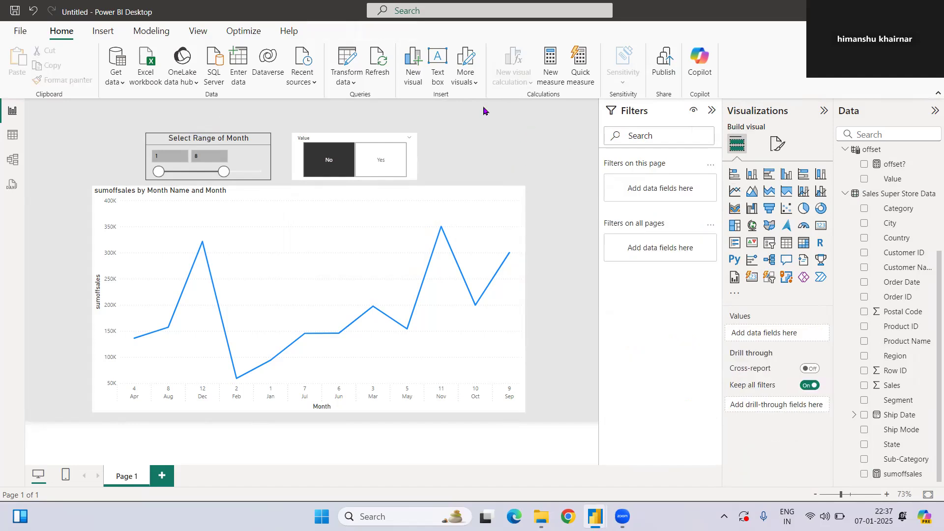
click(496, 204)
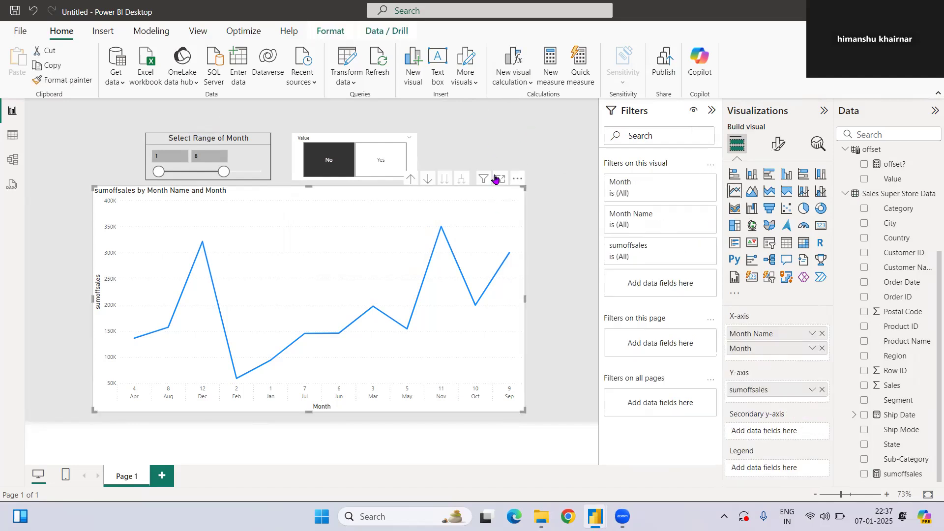
click(512, 81)
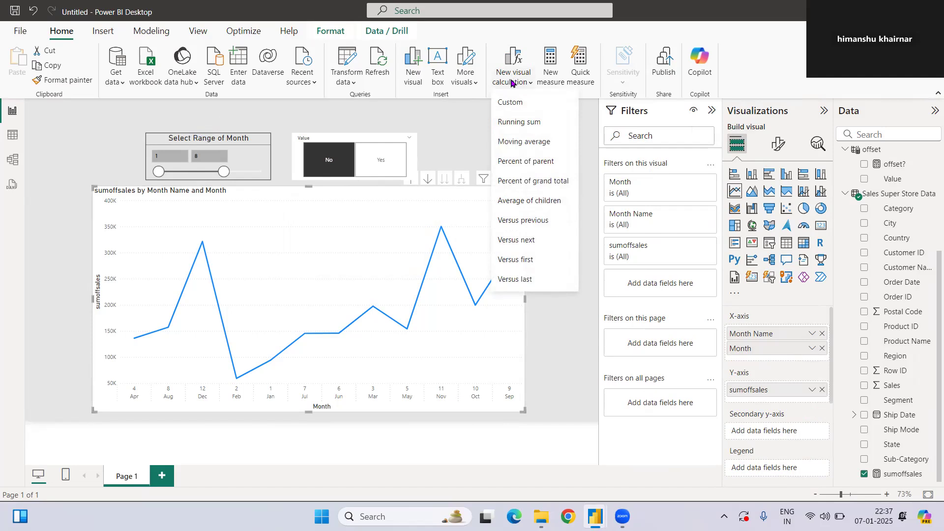
key(Escape)
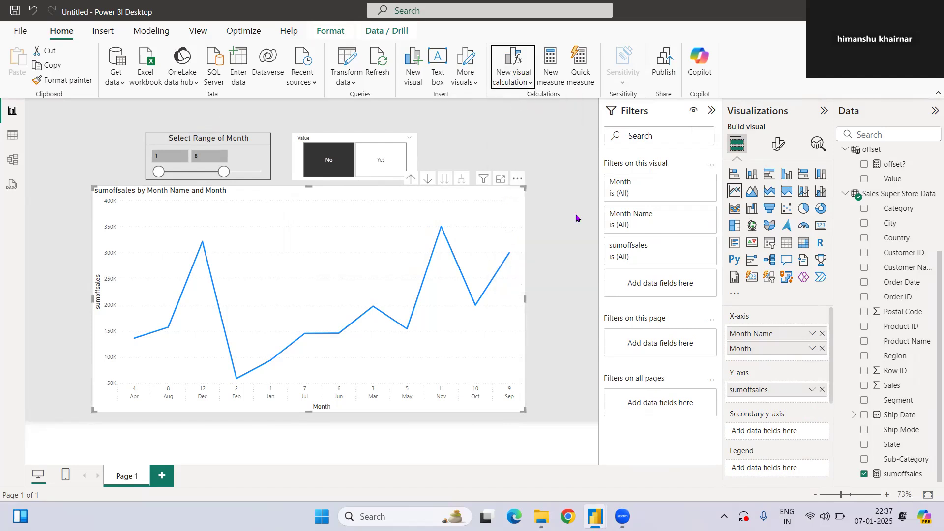
key(Return)
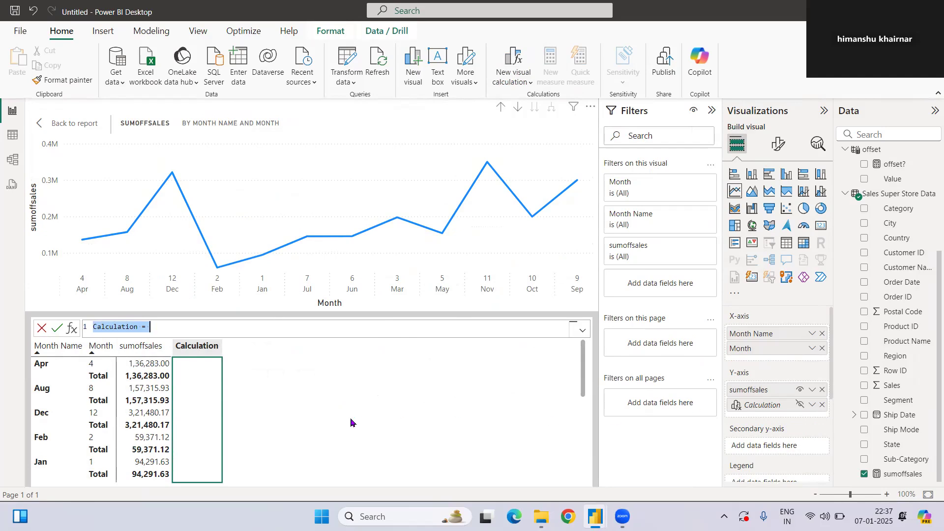
click(177, 326)
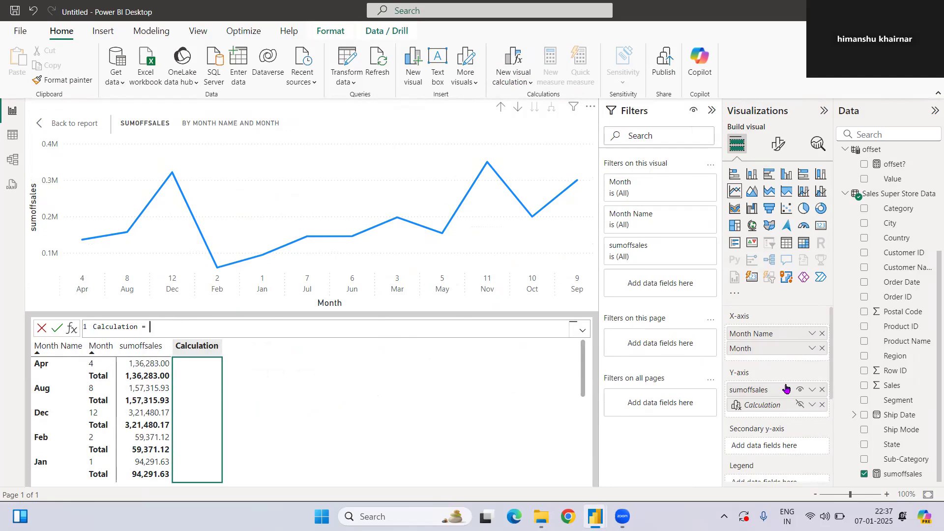
Step: Name the visual calculation Highlight and begin its formula with an IF testing whether [Month] is >= the minimum month
scroll(772, 412, down, 3)
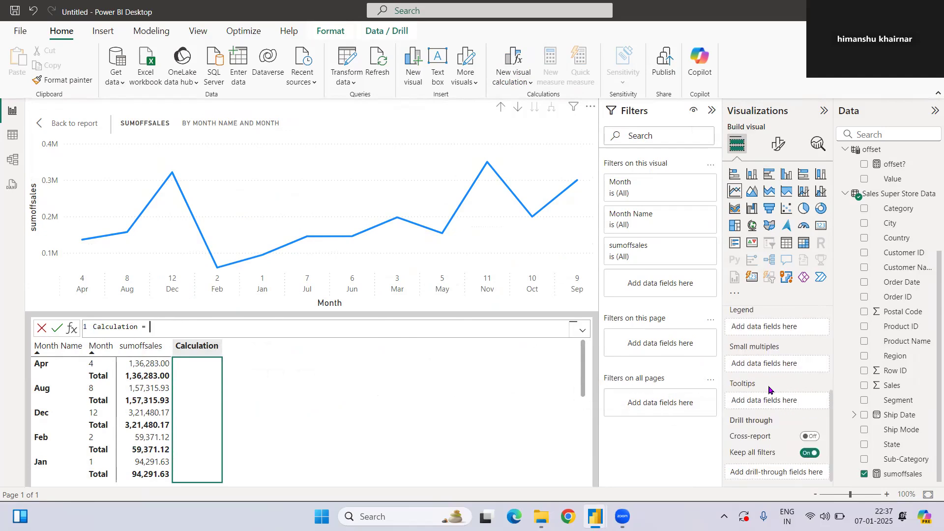
scroll(910, 329, up, 4)
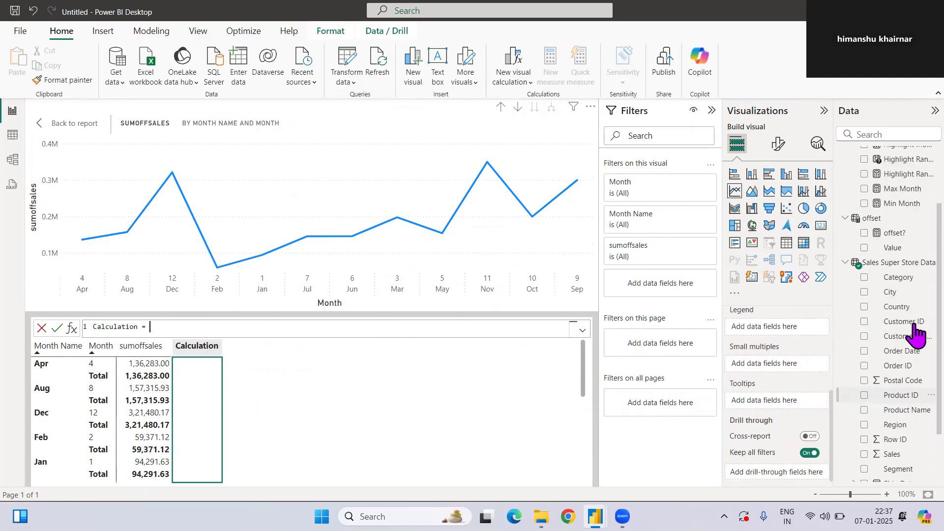
drag(152, 327, 86, 328)
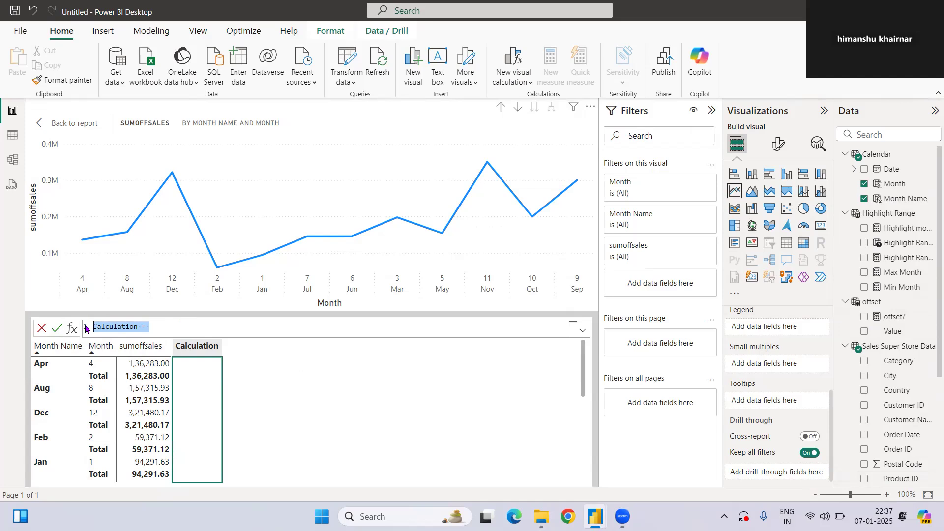
text(High)
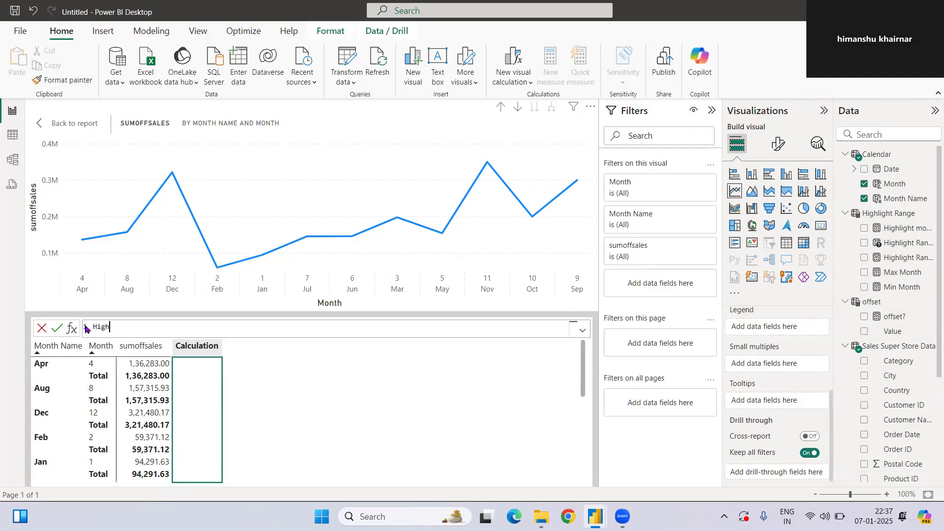
text(ligh)
text(IF(mo)
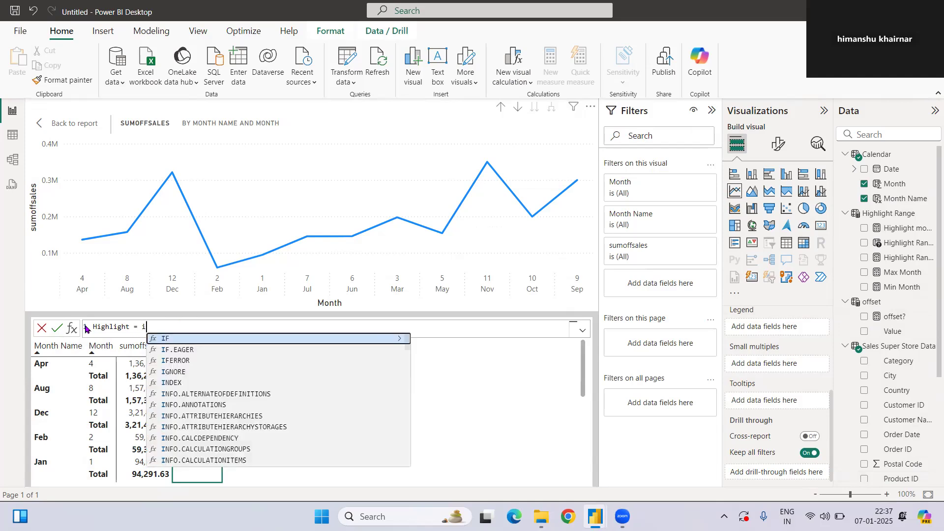
key(Up)
key(Up)
key(Up)
key(Up)
key(Up)
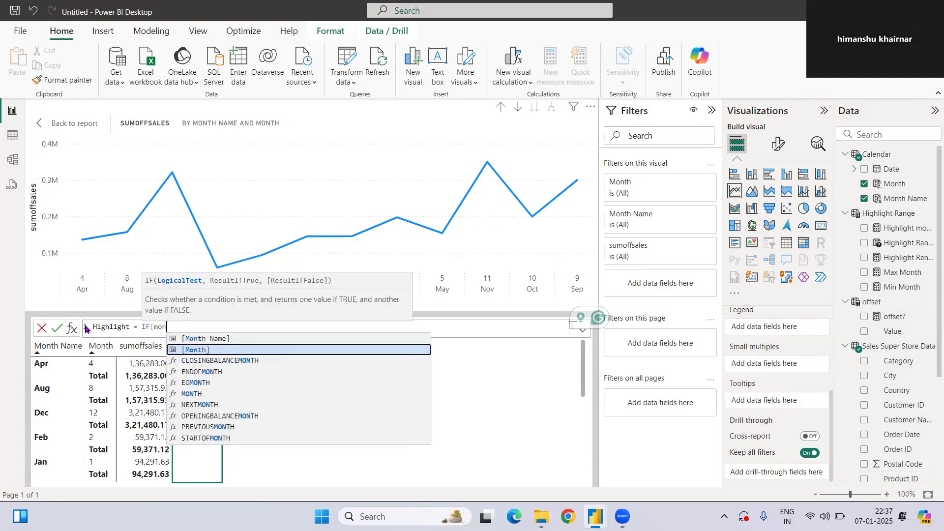
key(Tab)
text(>)
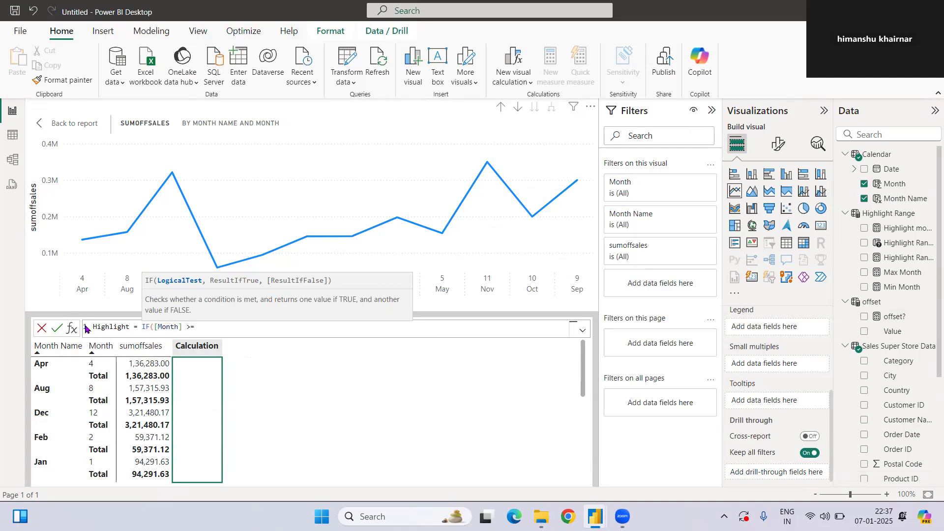
text(= min)
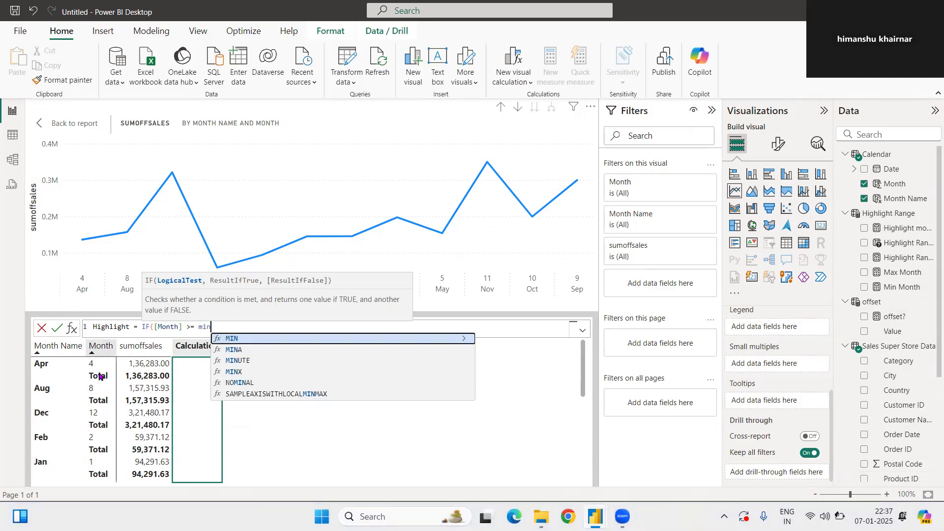
key(XF86MonBrightnessUp)
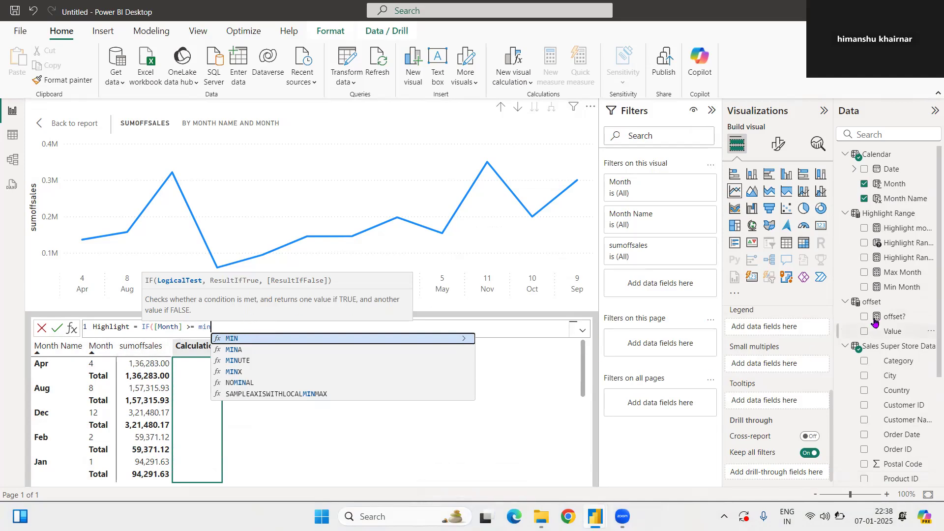
Step: Add the Max Month and Min Month measures to the line chart's tooltips
drag(897, 270, 777, 400)
click(900, 272)
drag(897, 287, 782, 413)
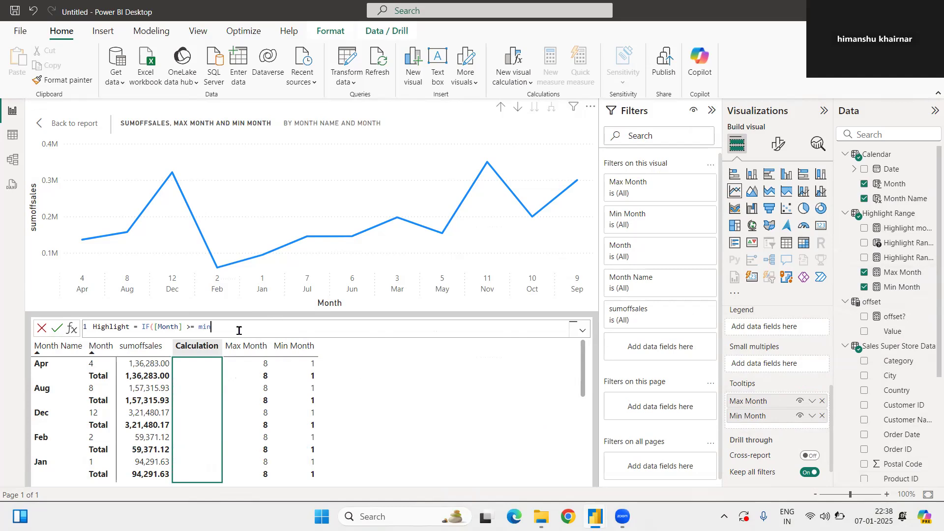
Step: Complete the Highlight formula's condition as [Month] >= [Min Month] && [Month] <= [Max Month]
key(BackSpace)
text(n)
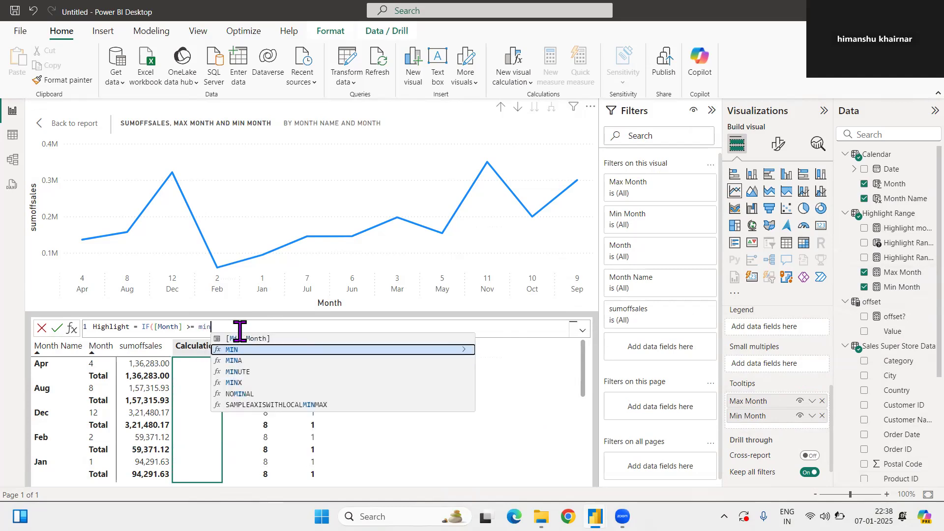
key(Up)
key(Tab)
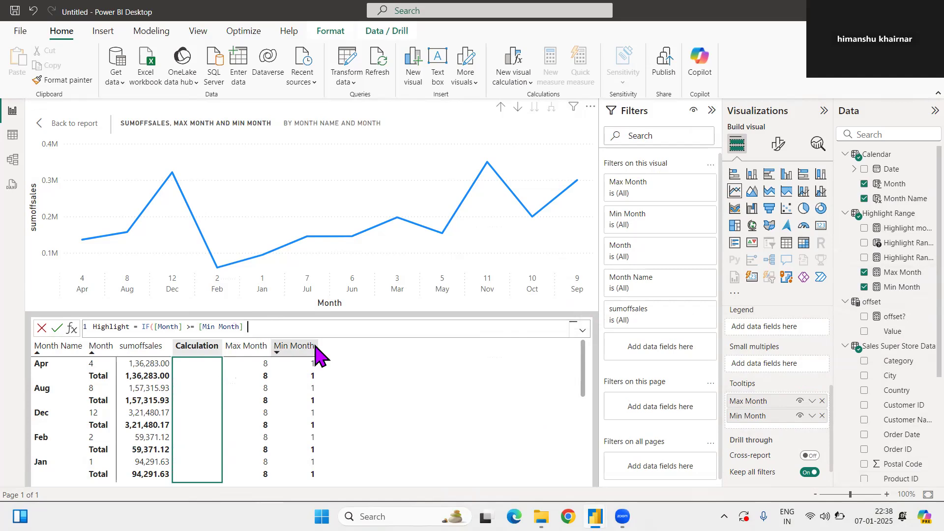
text(&& [Month])
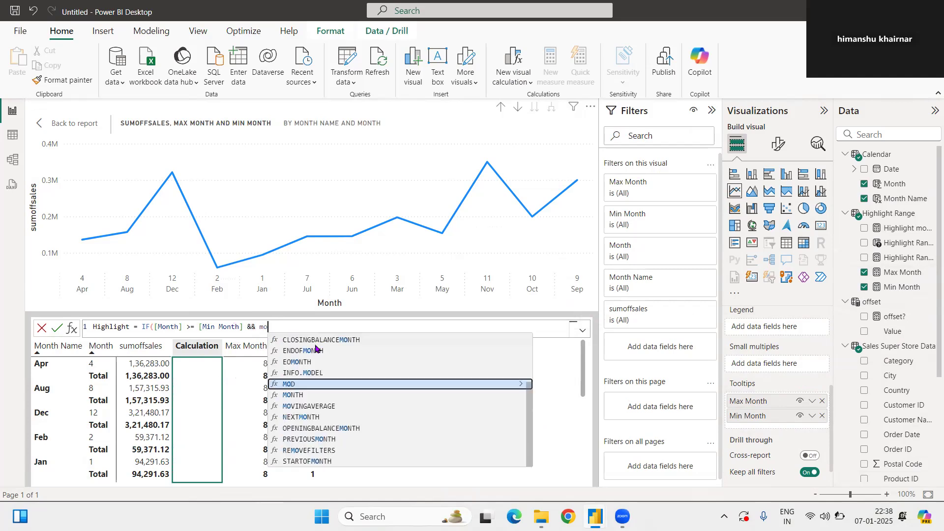
text( <)
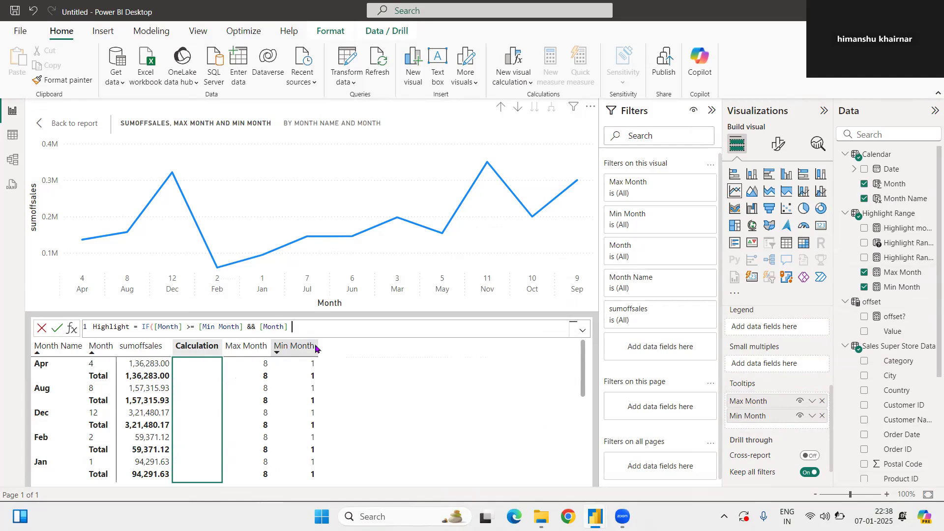
text(= Max)
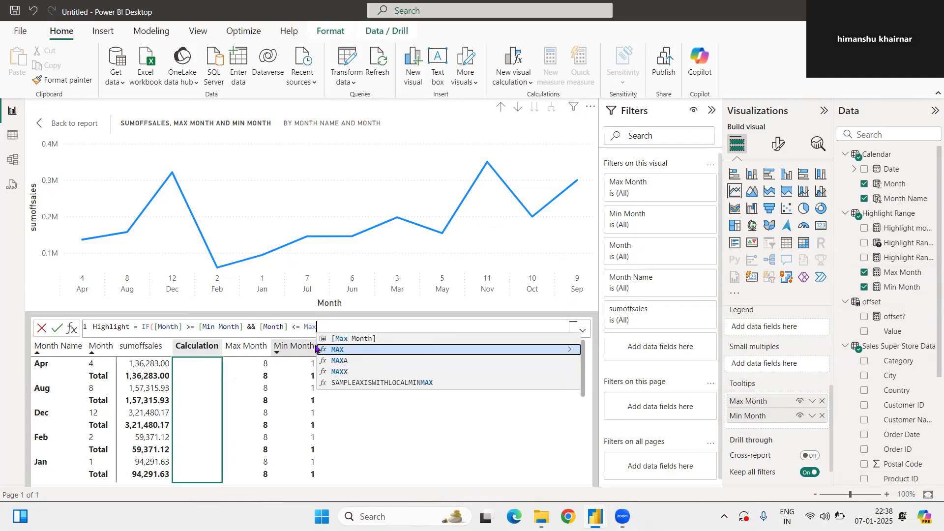
key(Up)
key(Tab)
text())
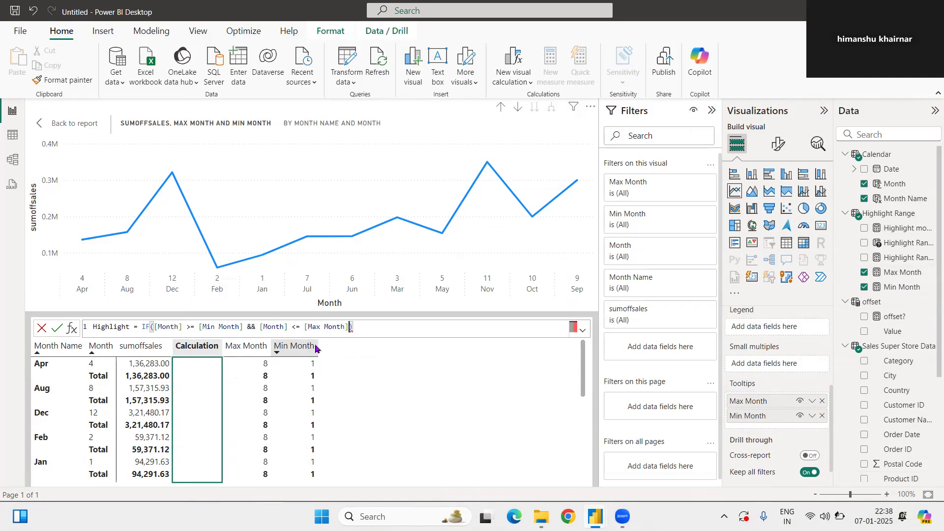
Step: Make the Highlight formula return [sumoffsales] when the condition is true, and commit the calculation
text(,)
text(sum)
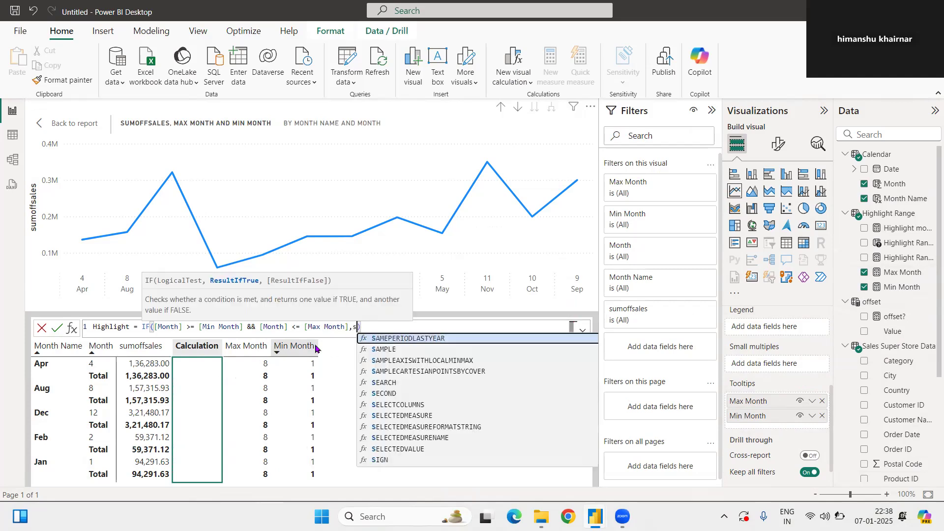
key(Tab)
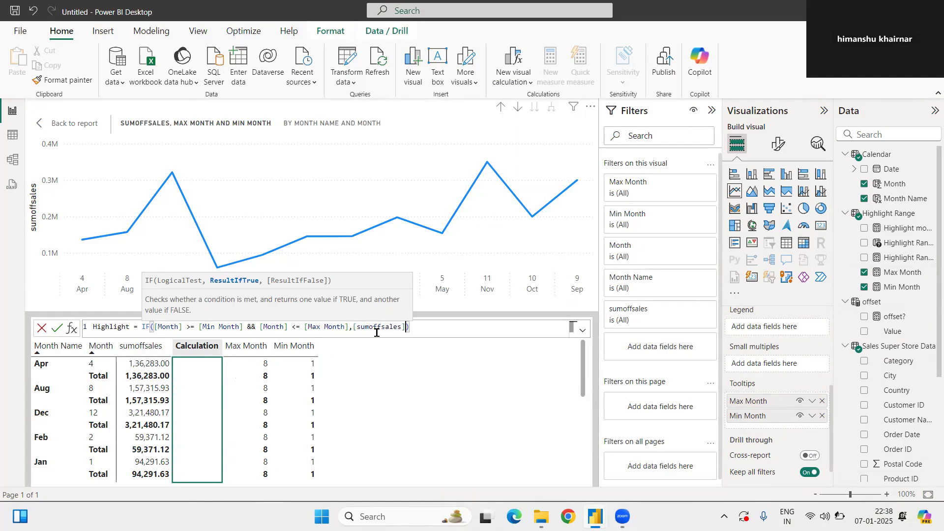
click(445, 327)
key(Return)
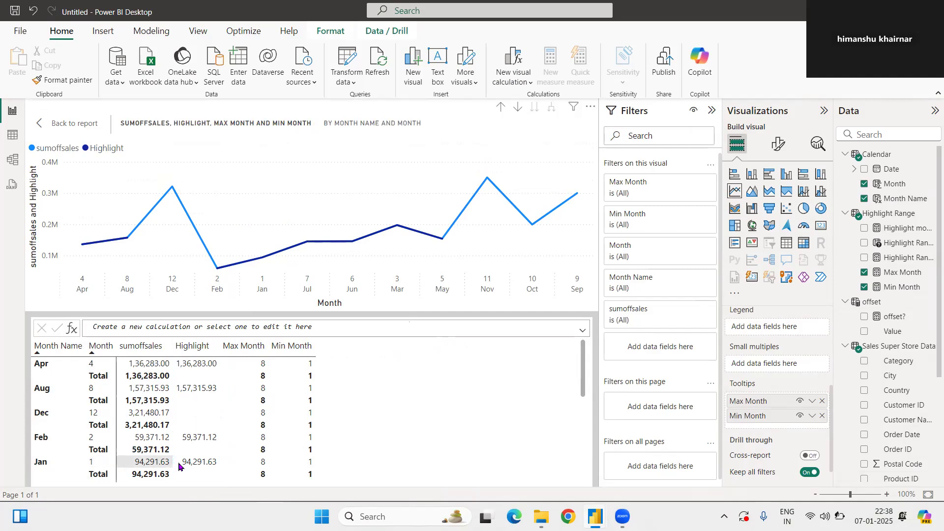
Step: Start a new visual calculation named offset whose formula begins with an IF function
scroll(142, 424, down, 5)
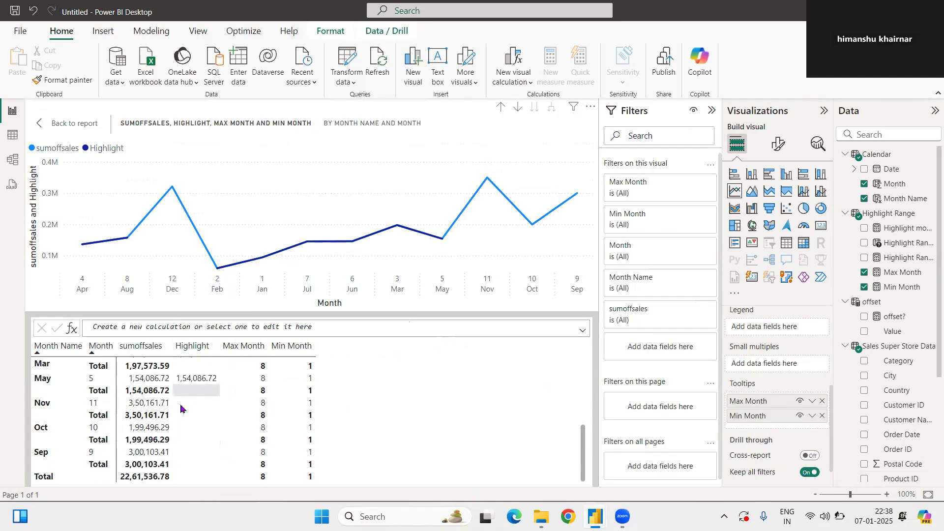
scroll(193, 436, up, 5)
scroll(199, 375, up, 1)
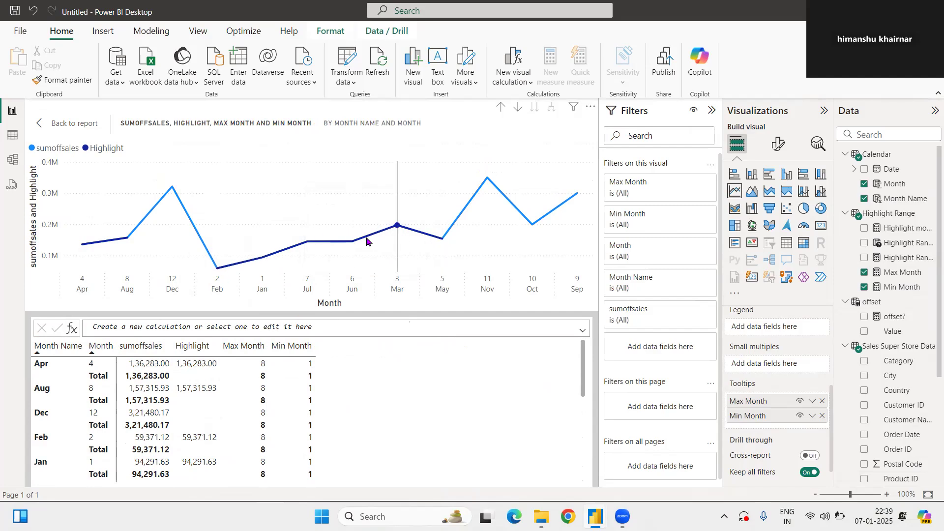
mouse_move(357, 205)
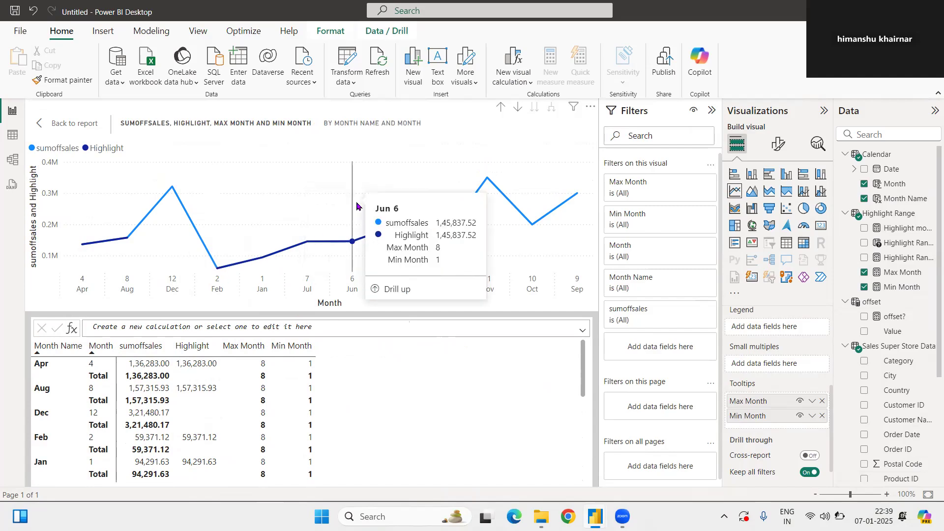
click(274, 326)
text(offset)
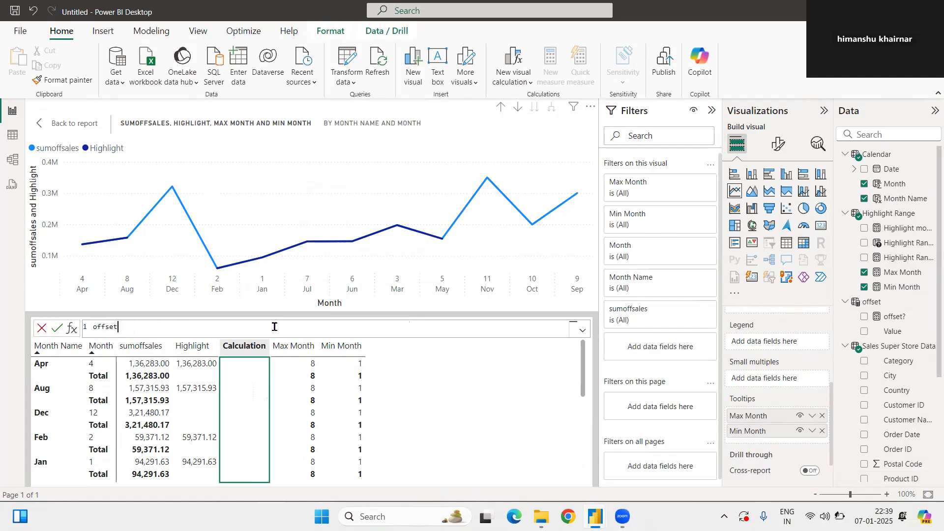
text( = IF(of)
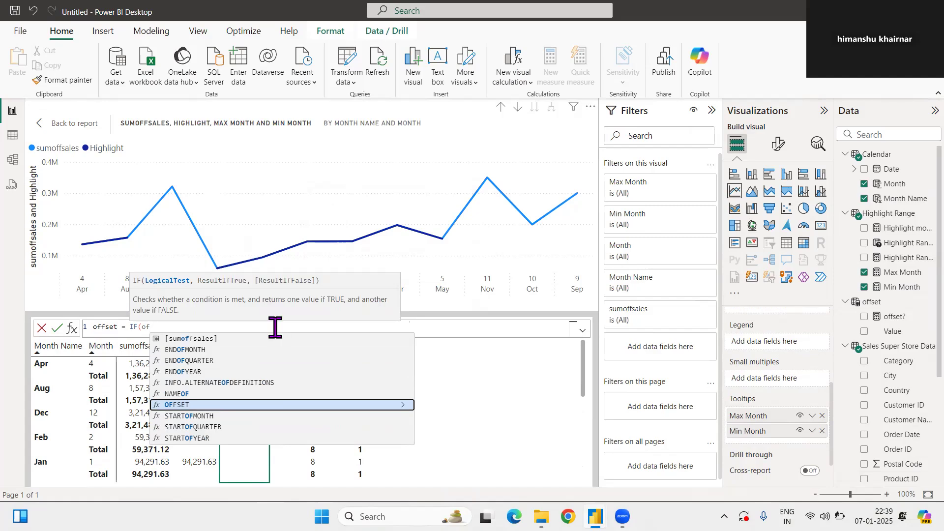
text(f)
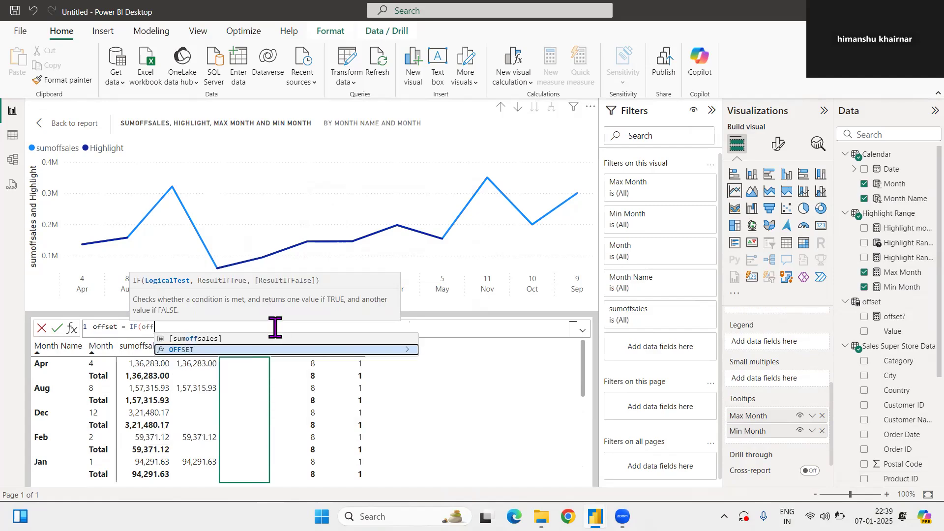
key(Escape)
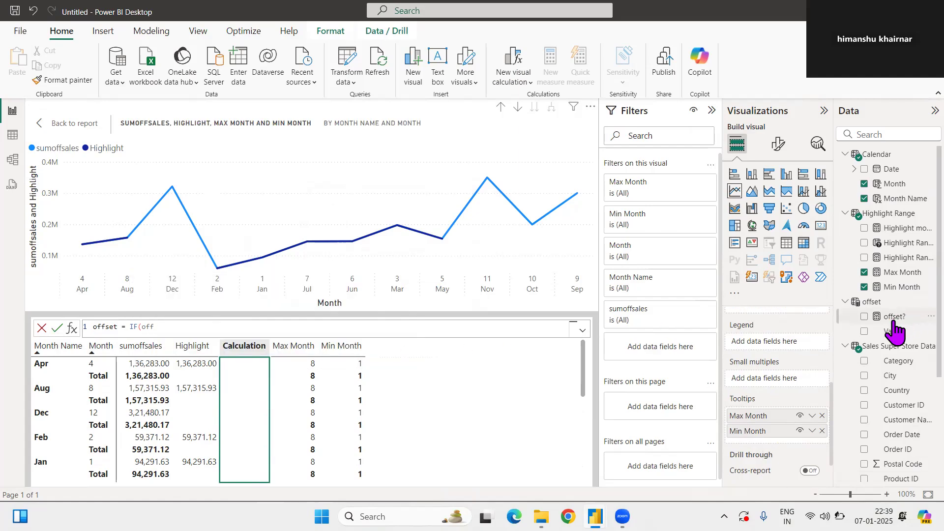
Step: Add the offset? measure to the line chart's tooltips and make the IF test whether [offset?] = "Yes"
drag(893, 320, 783, 438)
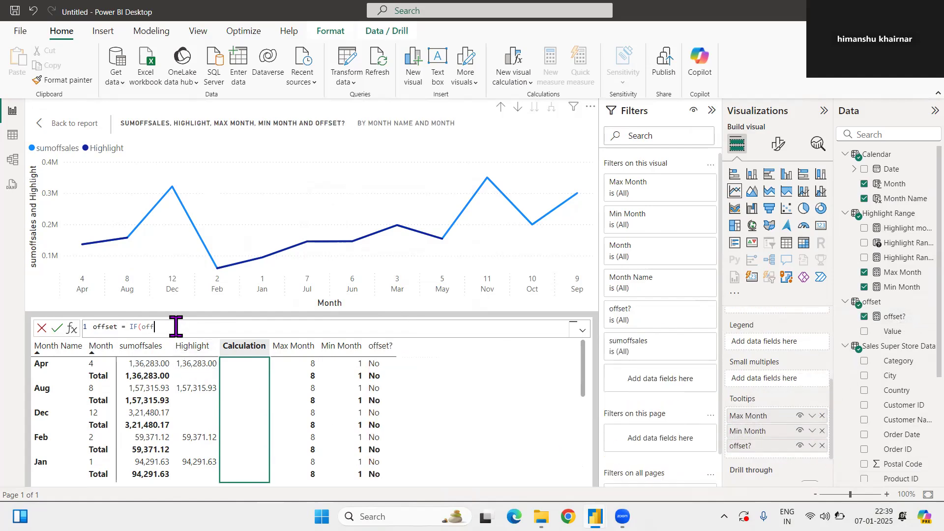
key(BackSpace)
key(BackSpace)
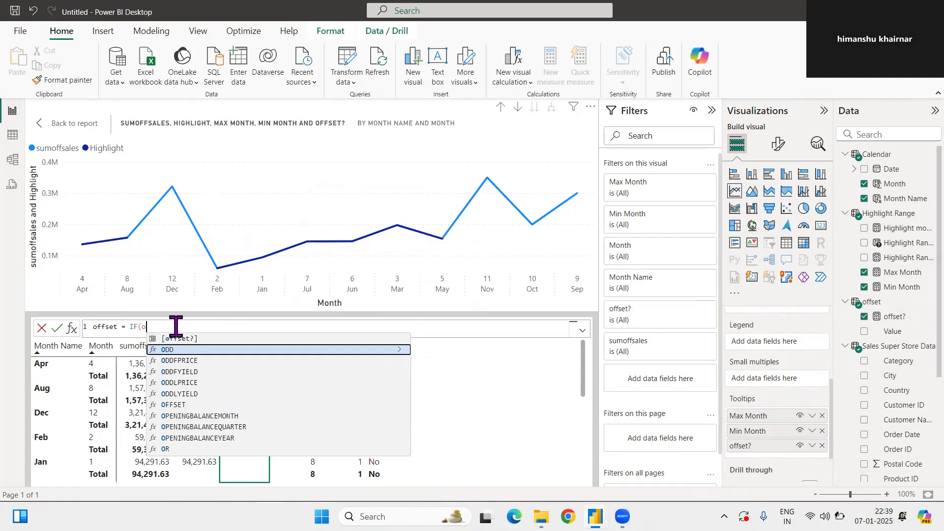
key(BackSpace)
text(off)
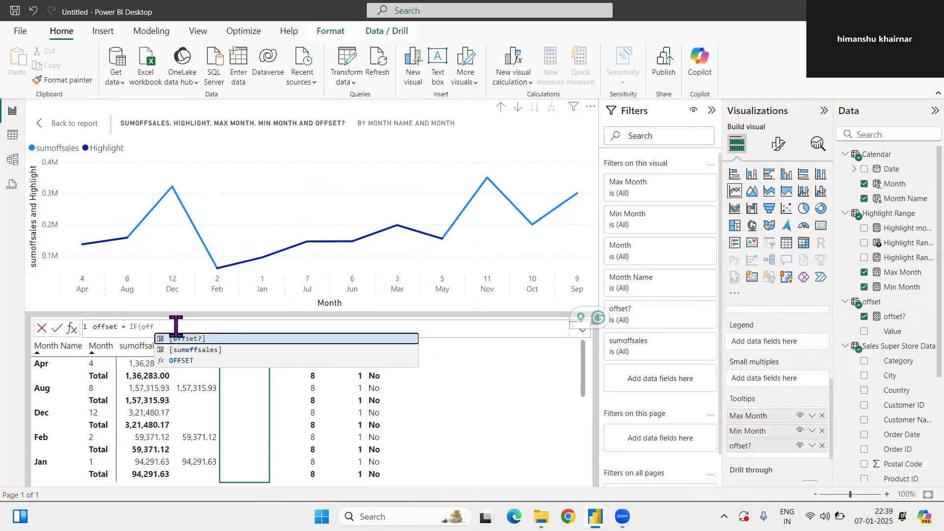
key(Tab)
text(= "Yes")
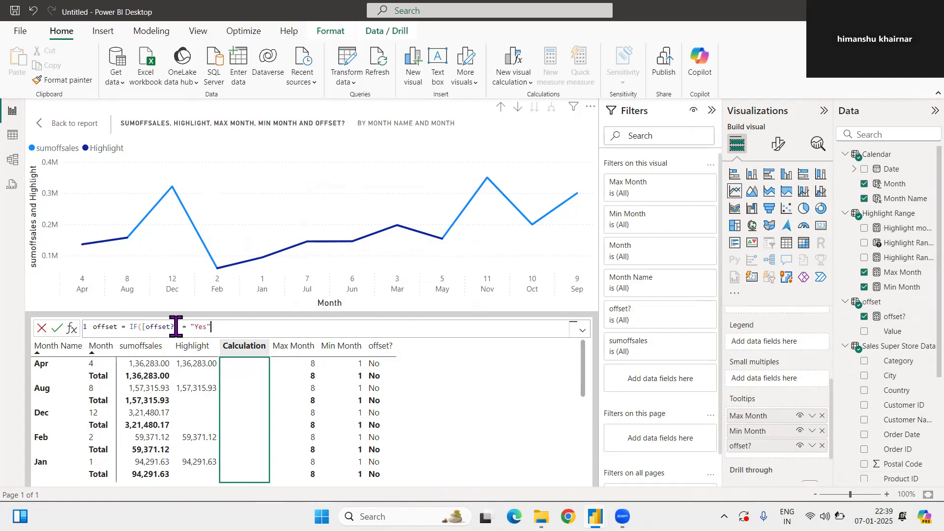
text(,)
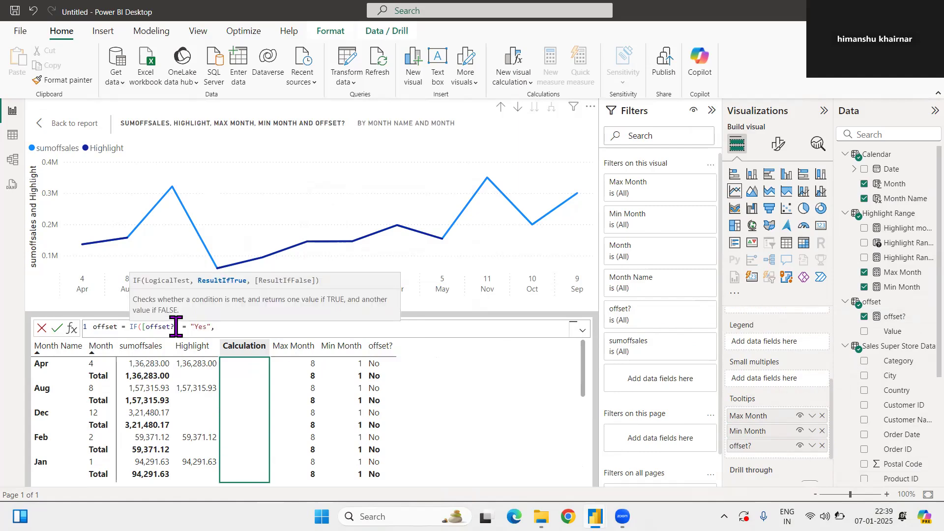
Step: Make the offset formula return [Highlight]*1.1 when true and [Highlight] otherwise, and commit the calculation
text([)
key(Tab)
text(*1.1,)
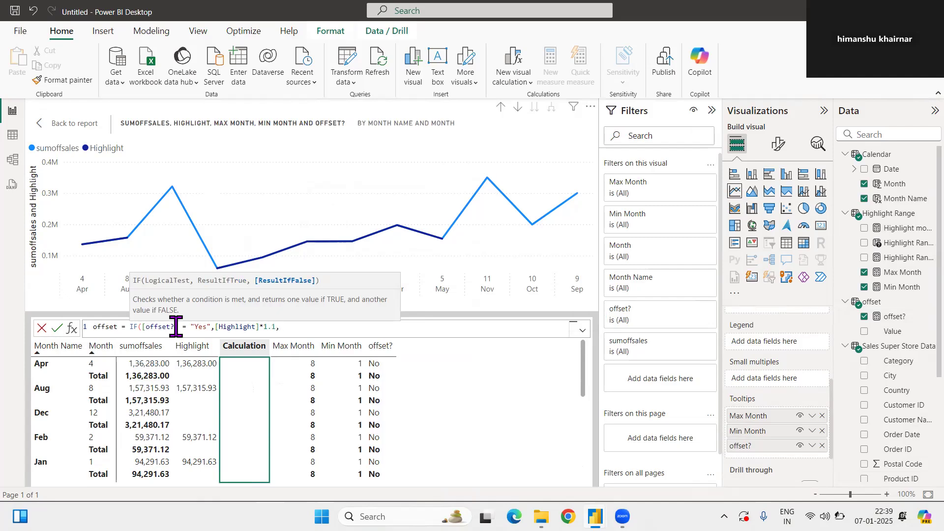
text([)
key(Tab)
text())
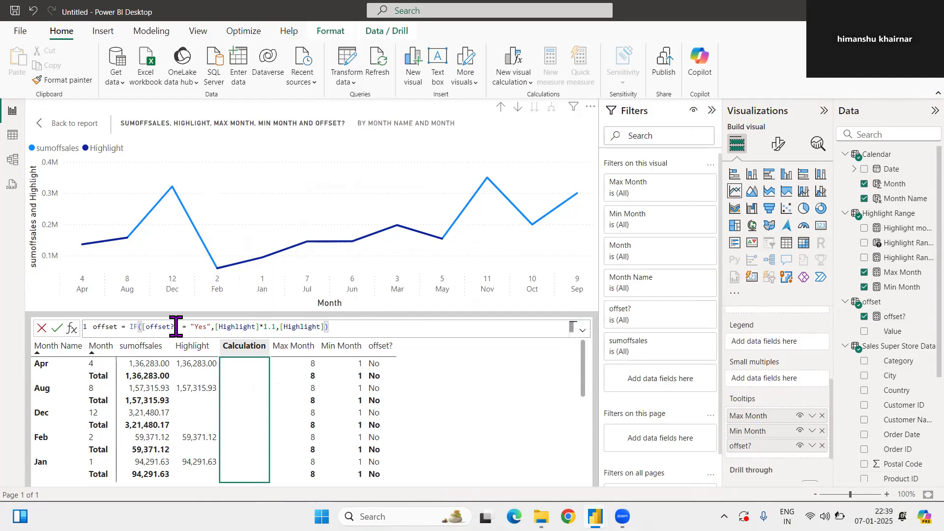
key(Return)
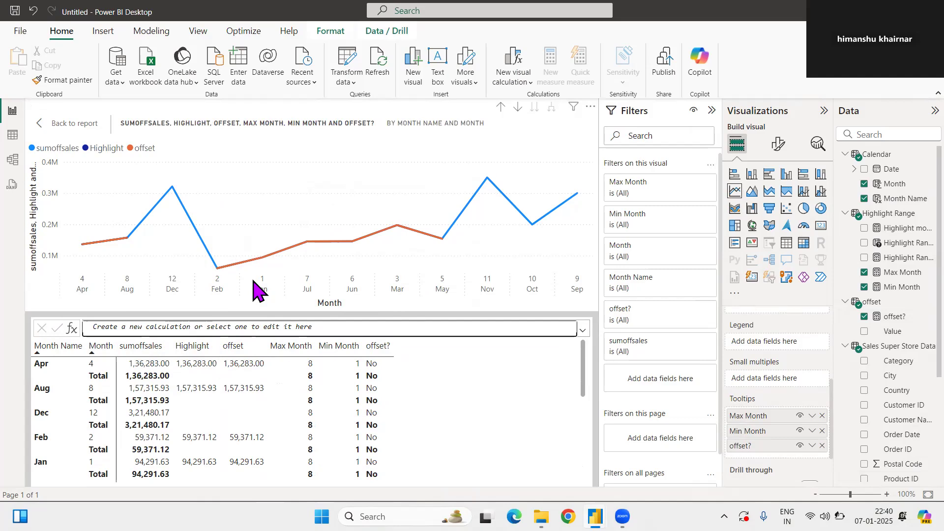
Step: Return to the report, sort the Month Name column by Month, and remove Month from the line chart's X-axis
click(58, 121)
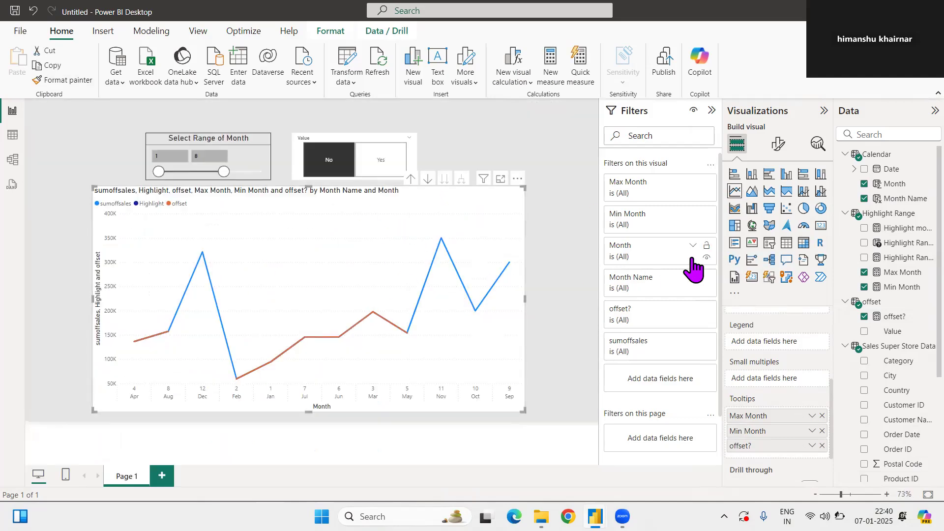
click(881, 186)
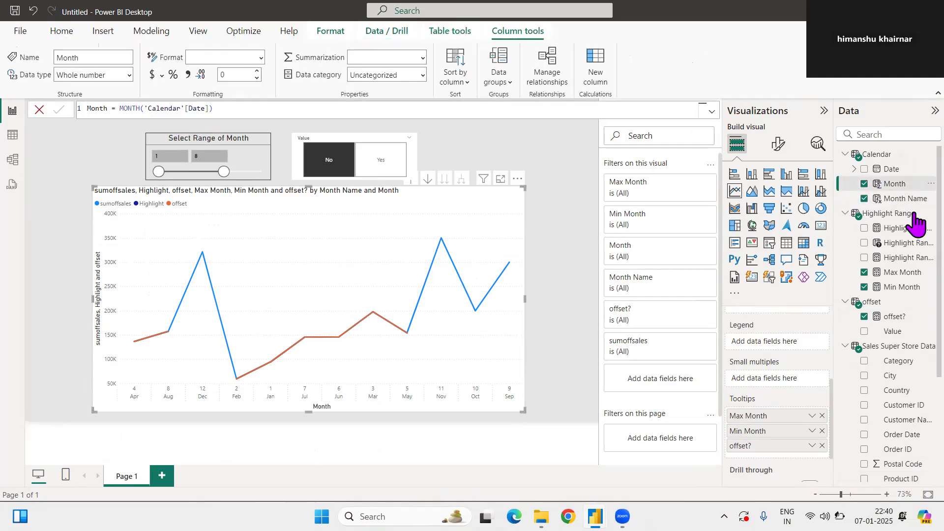
click(889, 199)
click(455, 76)
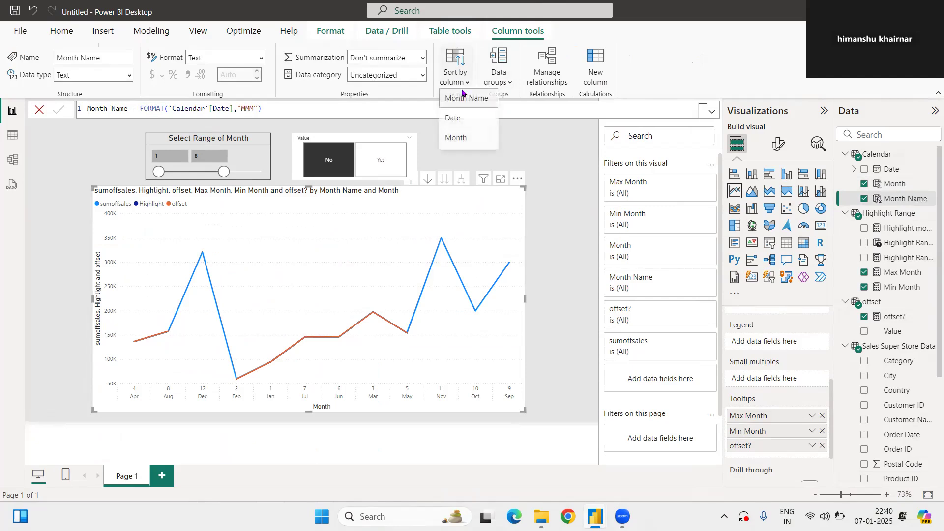
click(473, 143)
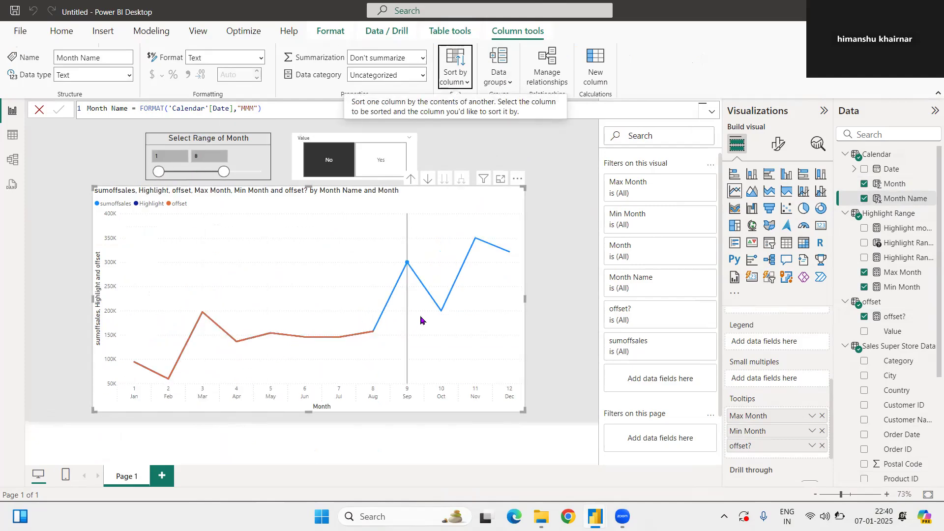
scroll(768, 365, up, 3)
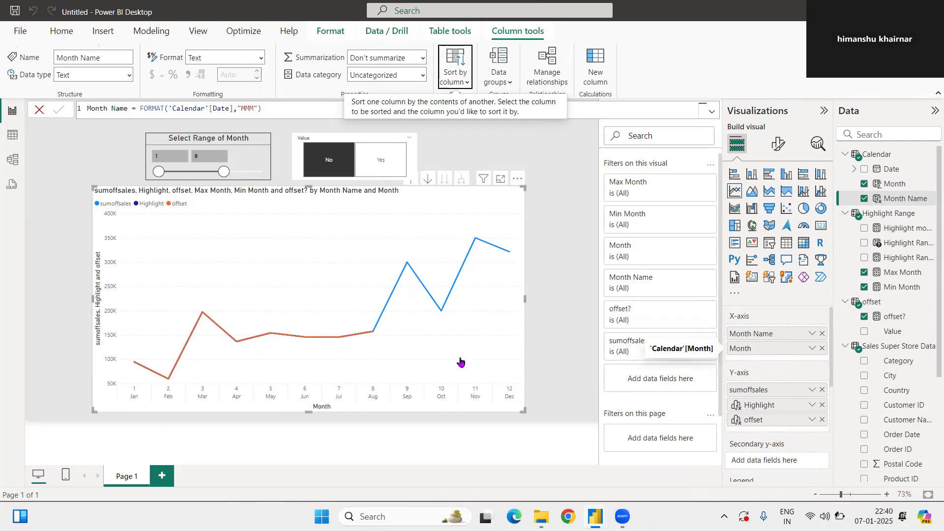
drag(461, 363, 425, 303)
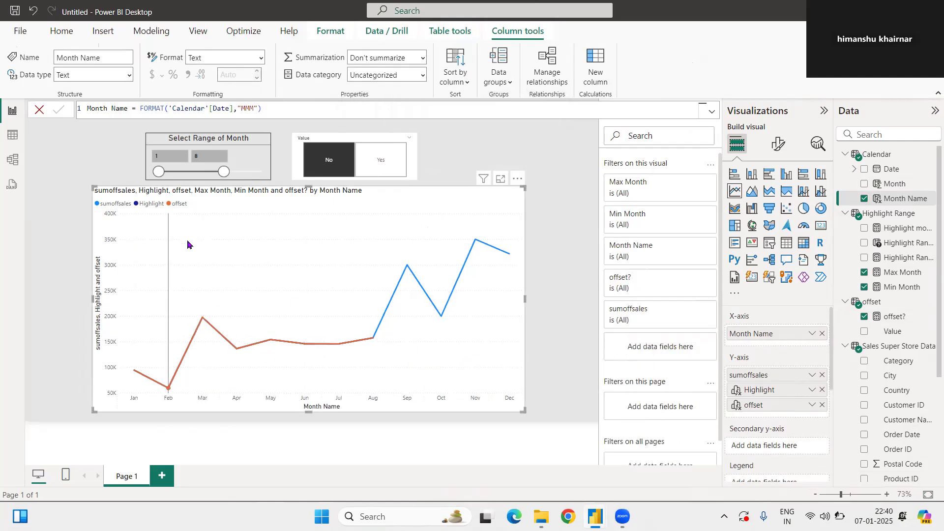
Step: Set the offset slicer to Yes in this report and in the linechart Demo report to compare their charts
click(374, 167)
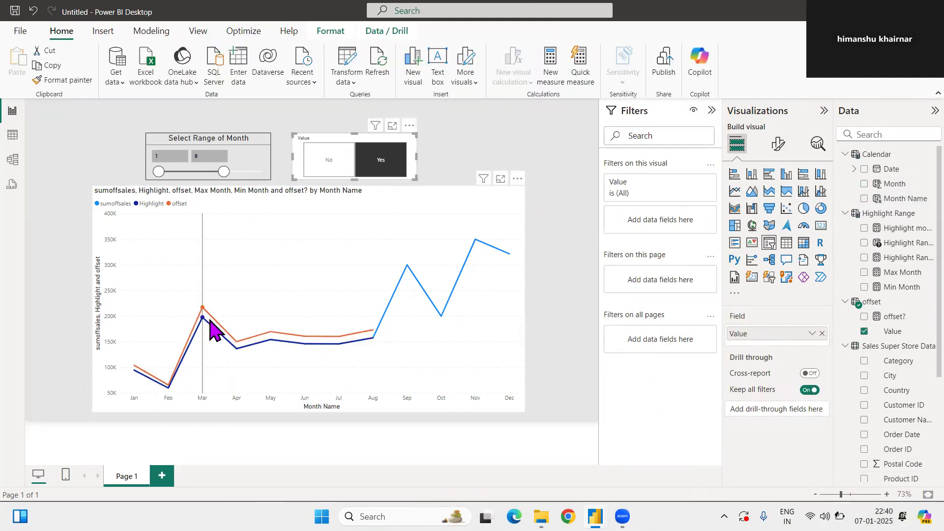
mouse_move(348, 351)
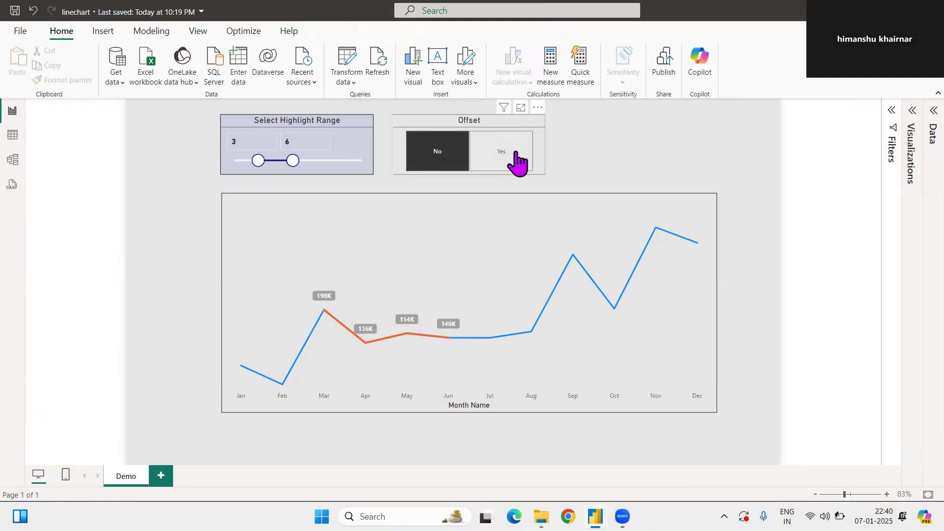
click(515, 154)
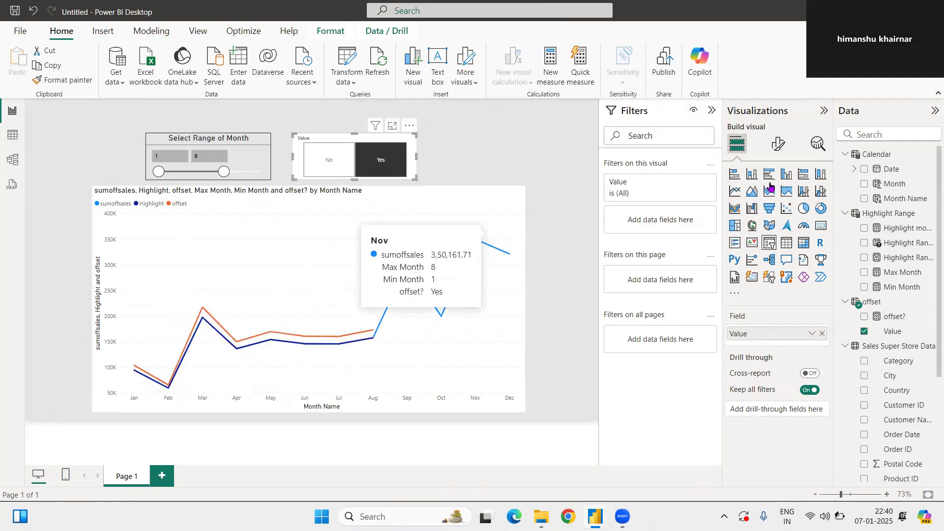
Step: Set the line color of the line chart's Highlight series to white
click(775, 146)
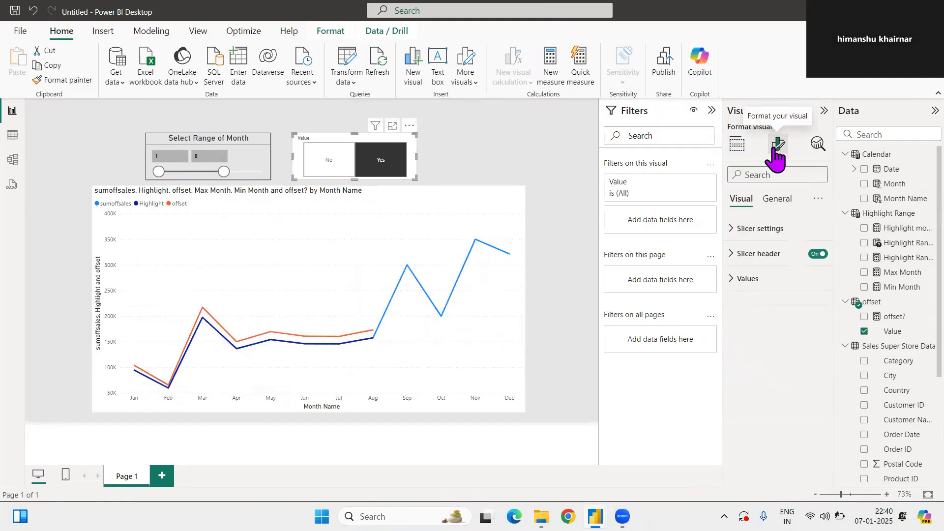
click(484, 199)
scroll(781, 369, down, 2)
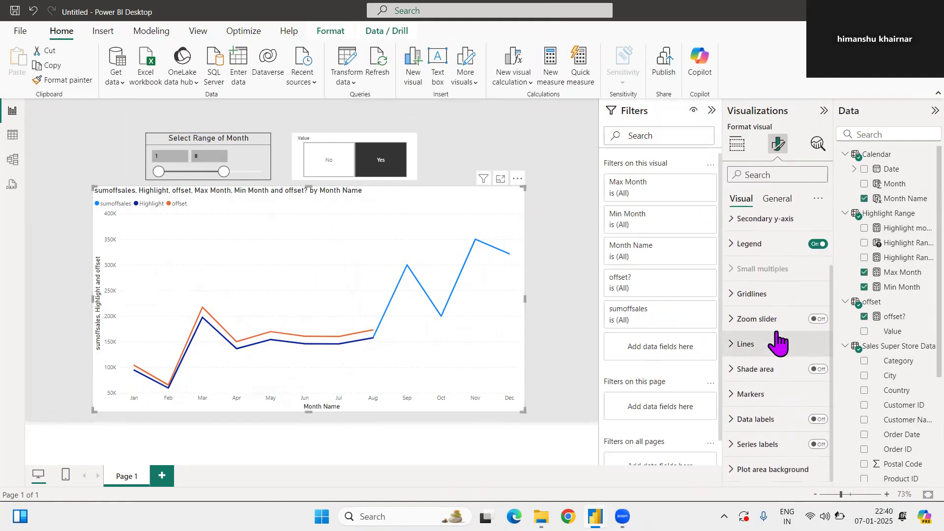
click(746, 344)
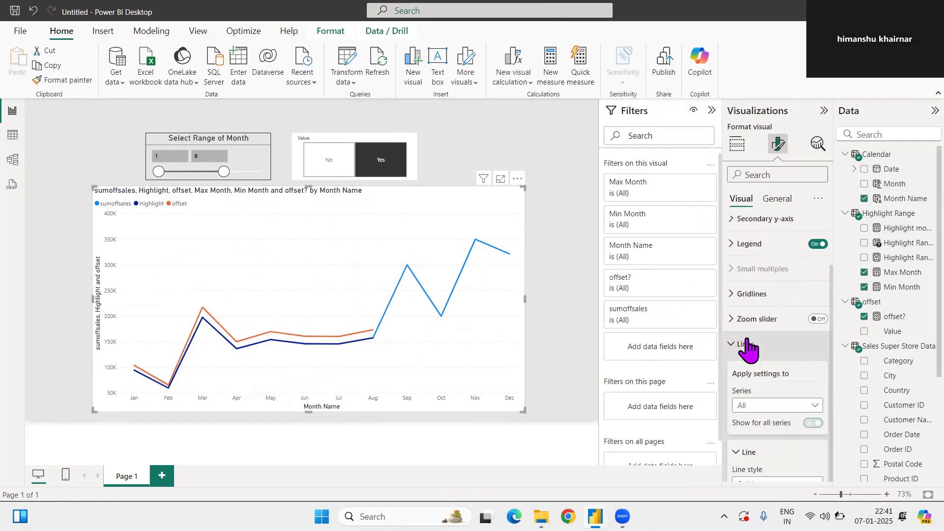
click(773, 407)
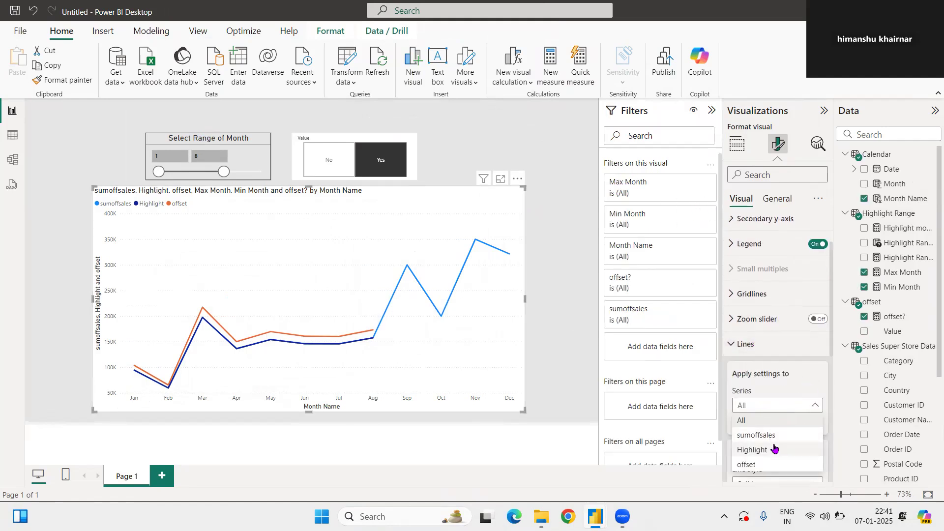
click(787, 405)
scroll(786, 367, down, 5)
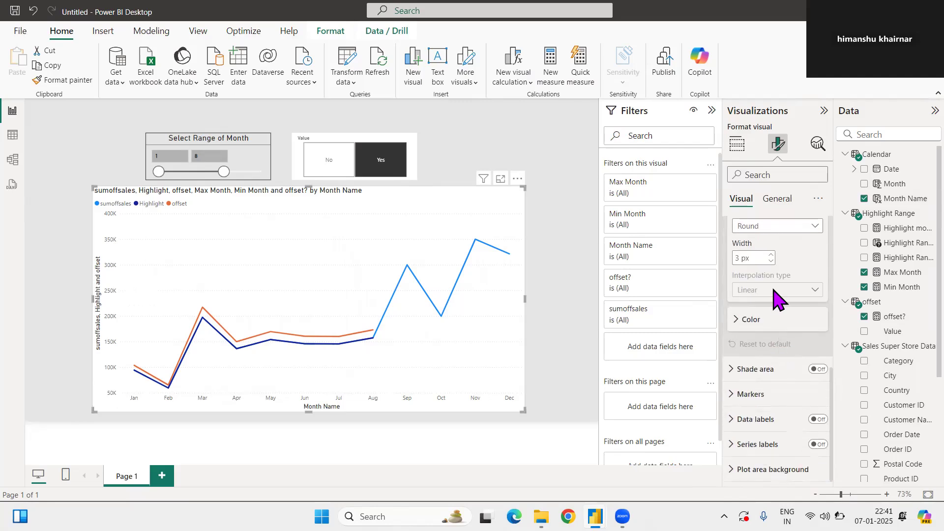
click(756, 325)
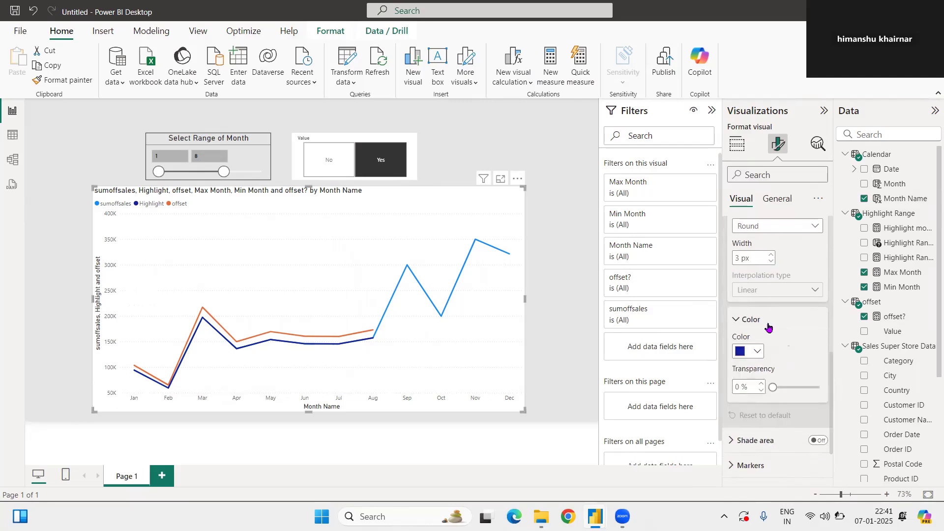
click(758, 354)
click(801, 301)
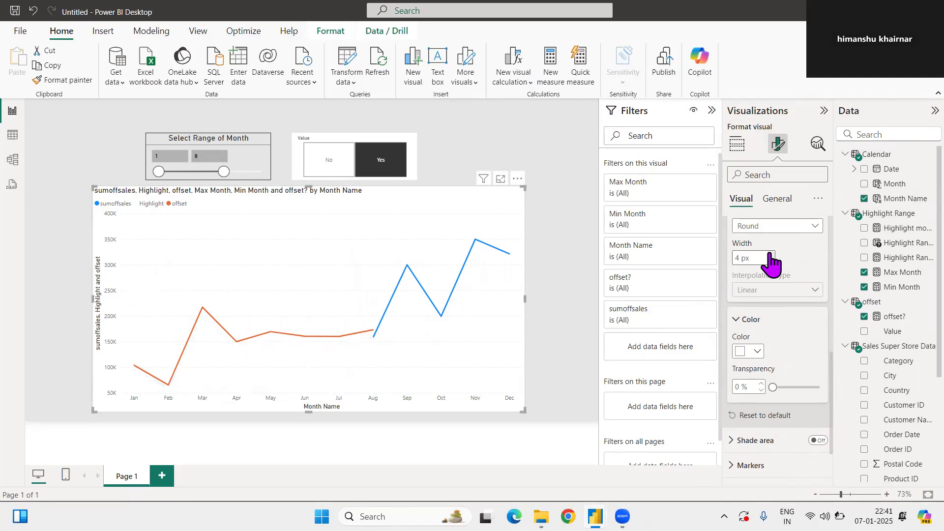
Step: Set the Highlight line's width to 5 px and its color to light gray
click(770, 254)
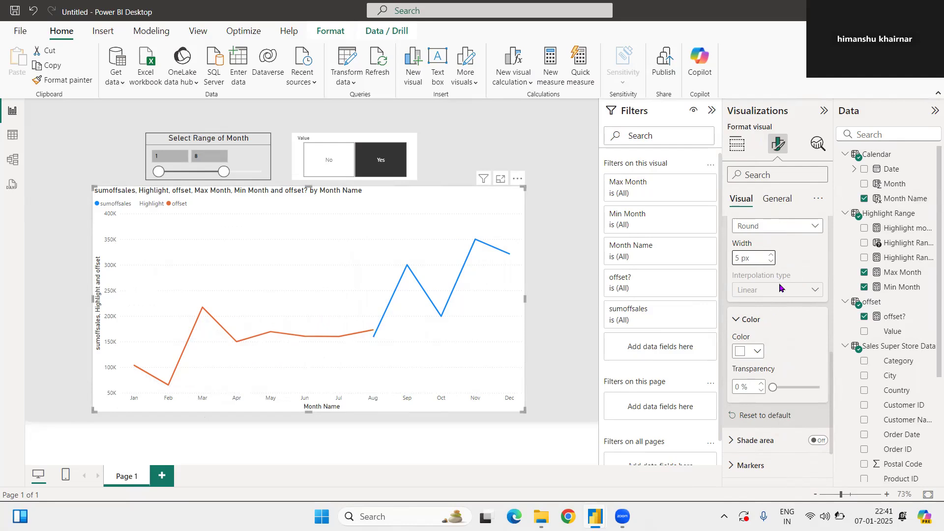
click(754, 351)
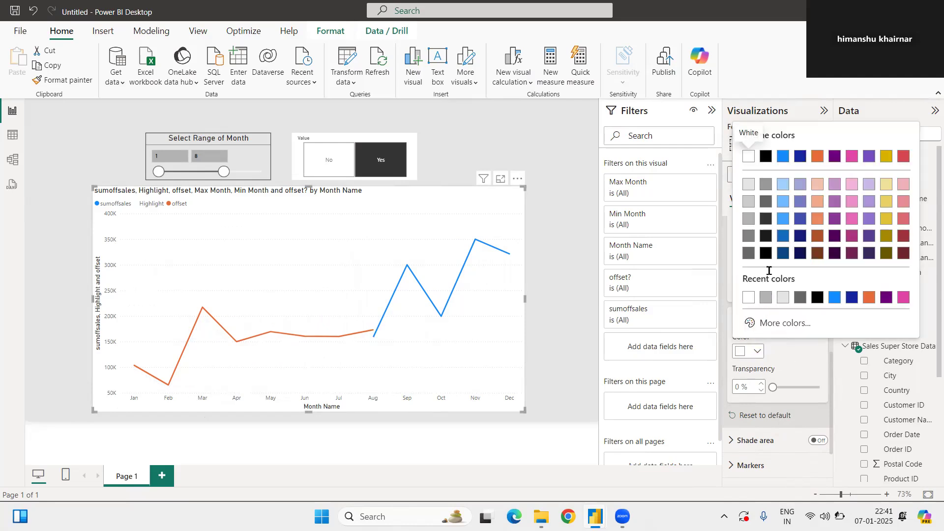
click(747, 183)
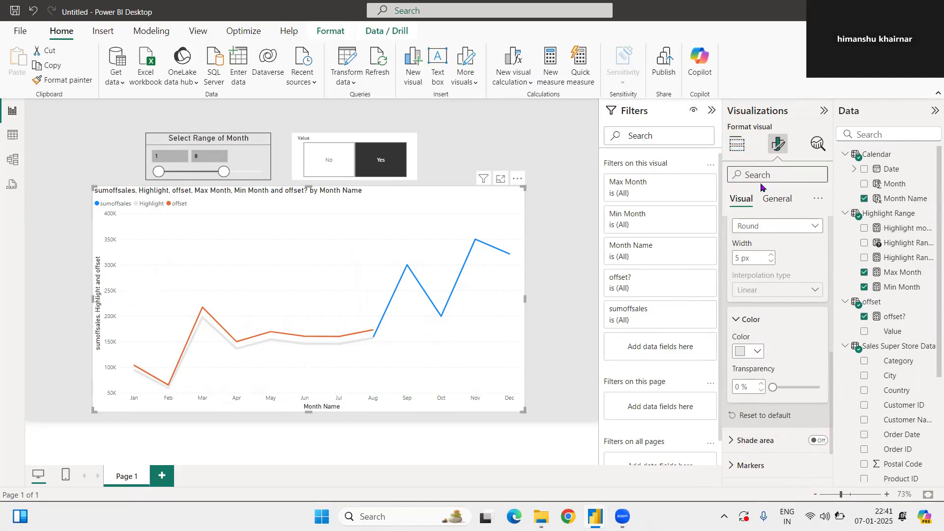
Step: Set the line chart's background color to light gray to match the page behind it
click(776, 198)
click(756, 278)
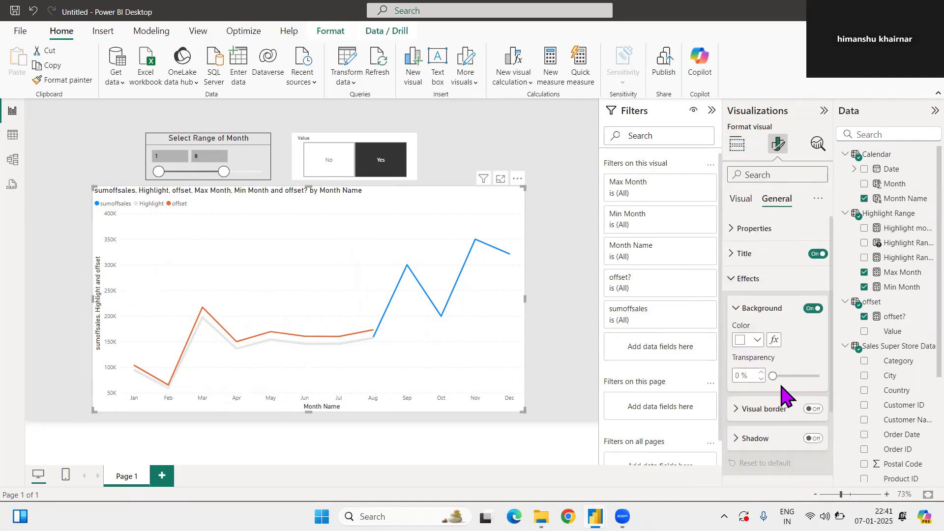
click(757, 348)
click(747, 173)
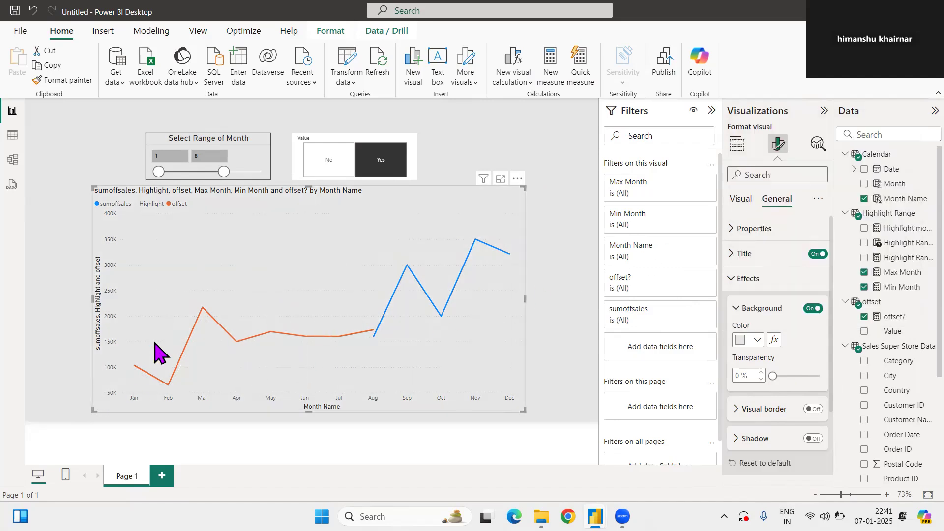
Step: Switch the offset slicer to No, to Yes and back to No to compare the chart lines
click(343, 169)
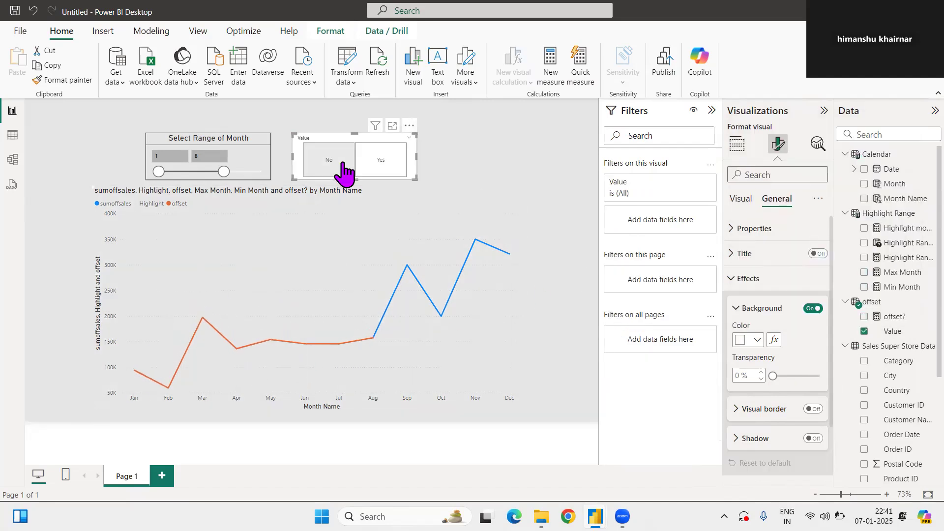
click(374, 167)
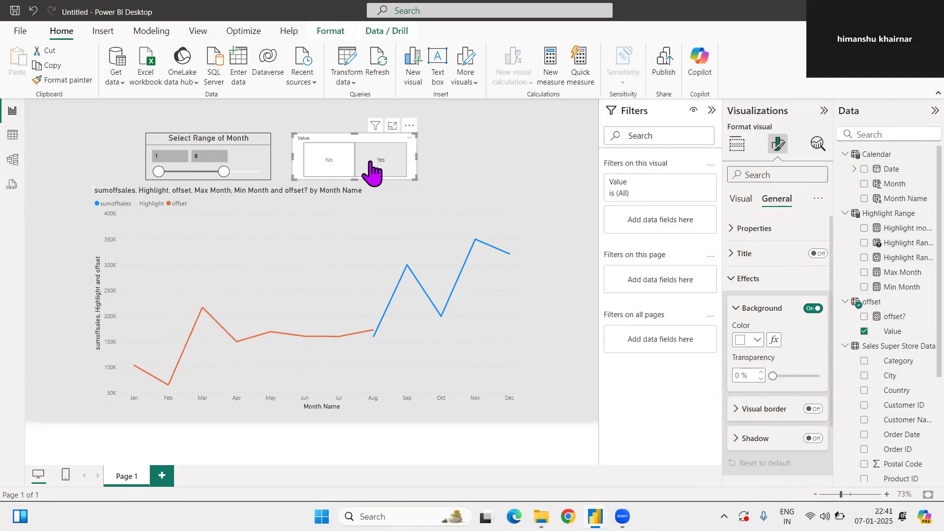
click(339, 170)
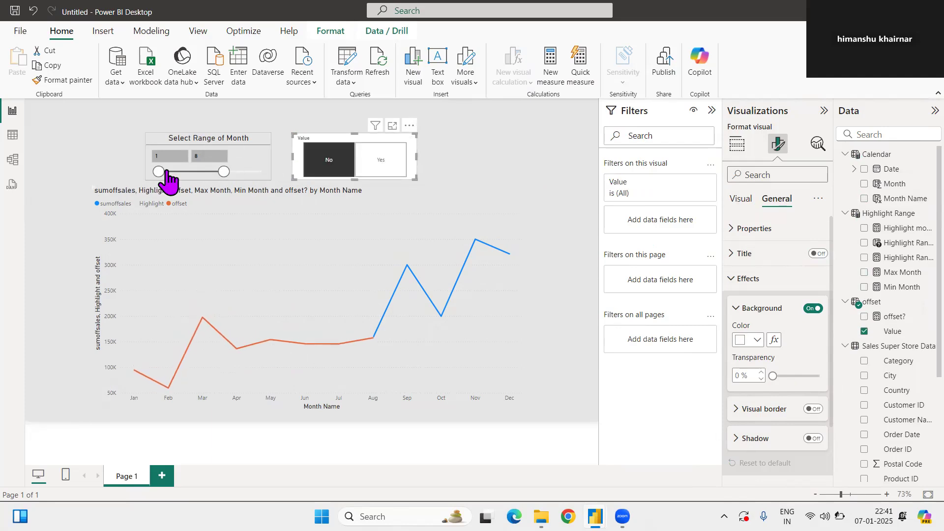
Step: Start the selected month range at 4 and set the offset slicer to Yes
drag(166, 172, 195, 176)
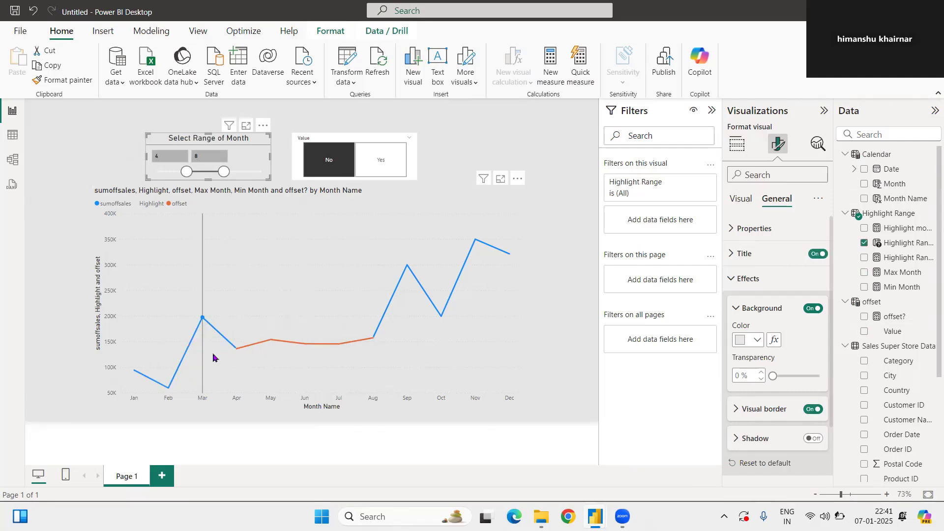
click(381, 162)
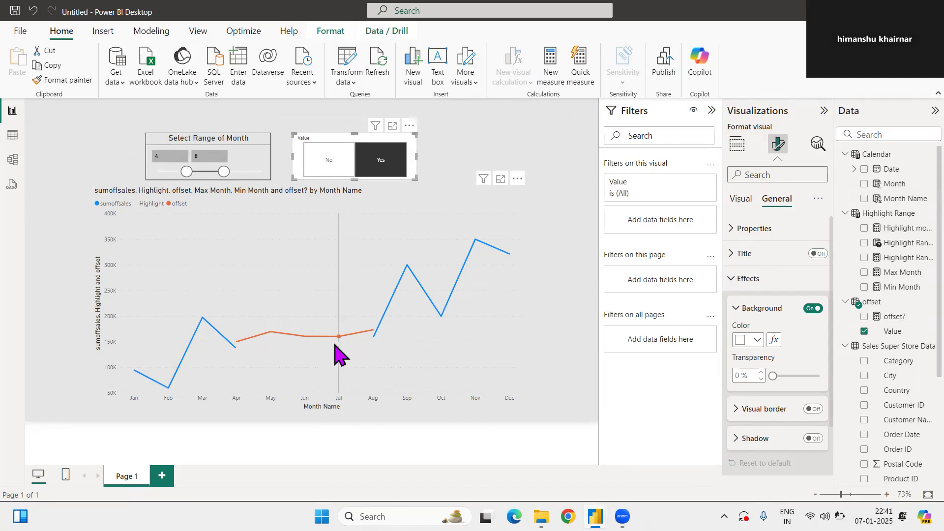
mouse_move(335, 344)
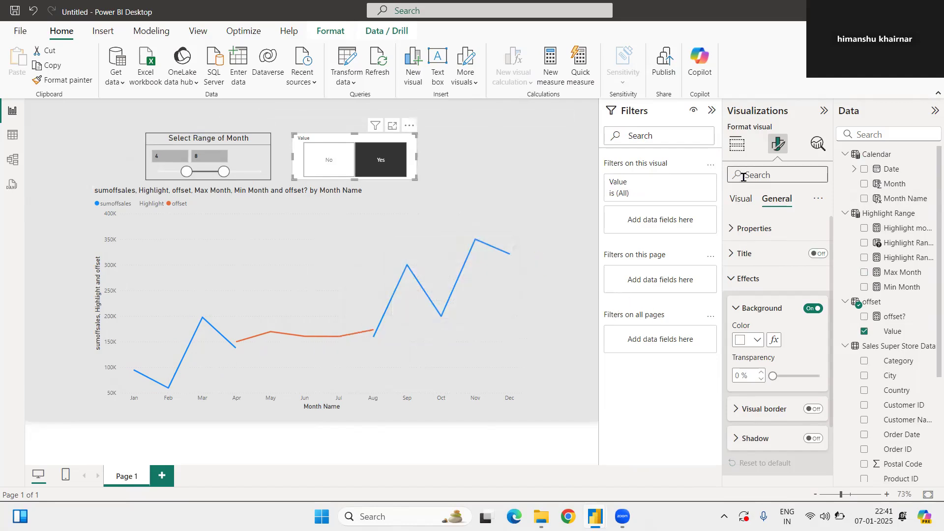
Step: Turn on data labels for the line chart and expand their settings
click(737, 145)
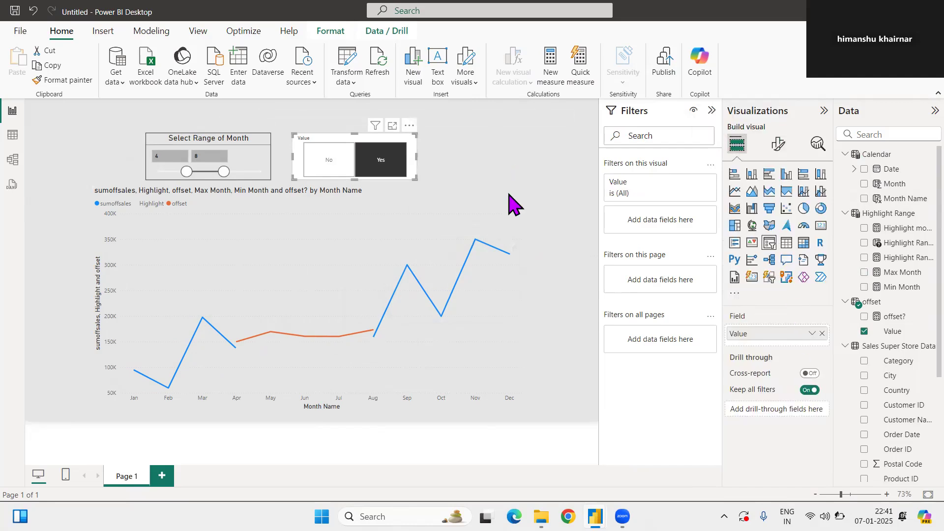
click(415, 238)
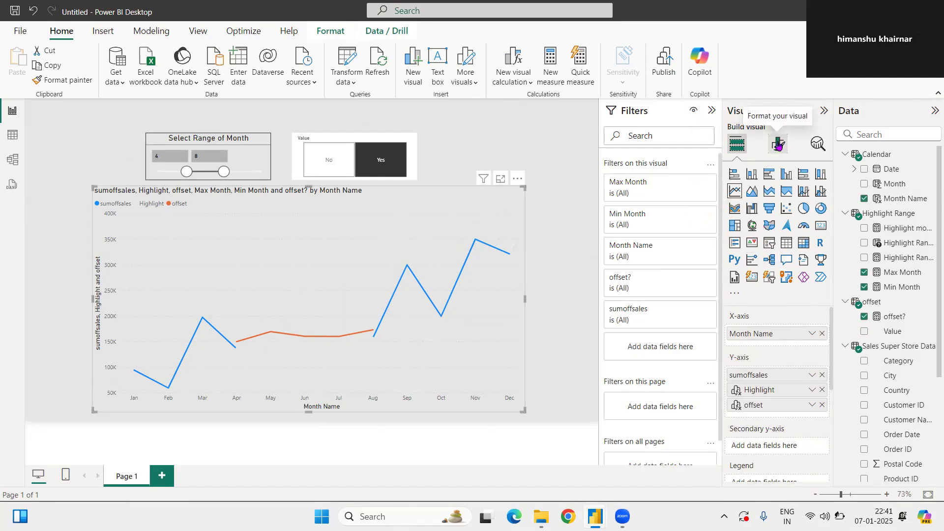
scroll(775, 449, down, 5)
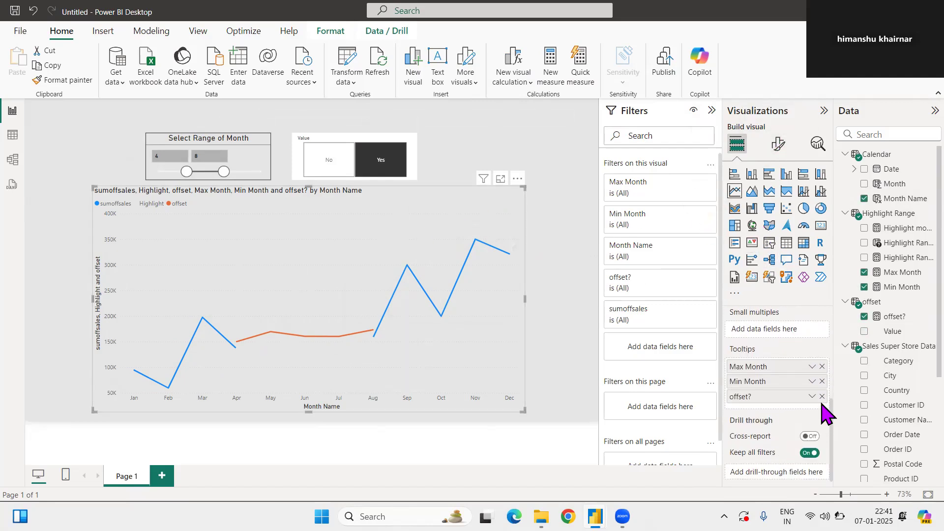
click(812, 367)
click(776, 147)
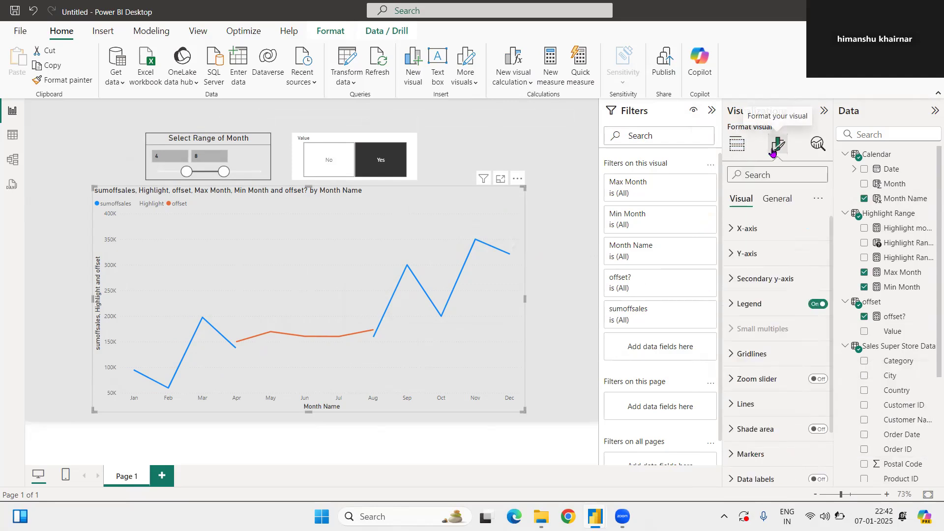
scroll(765, 447, down, 3)
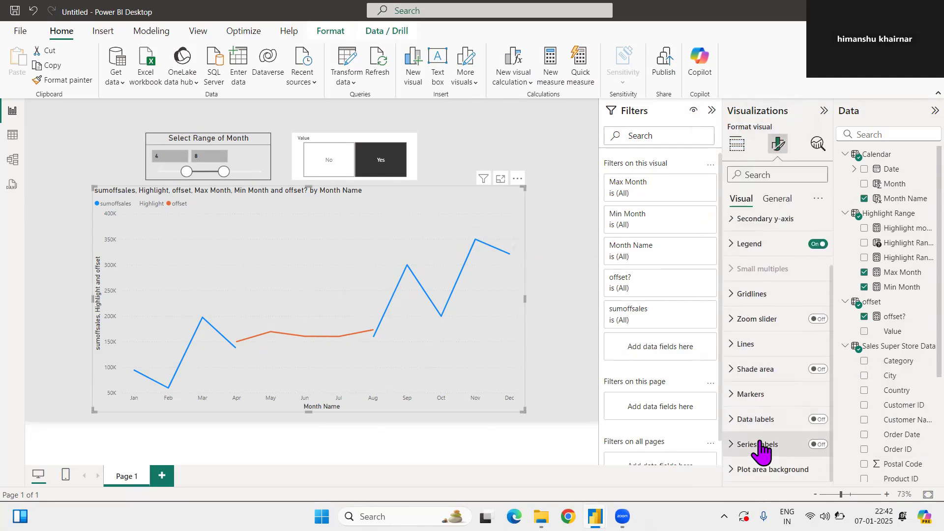
click(816, 419)
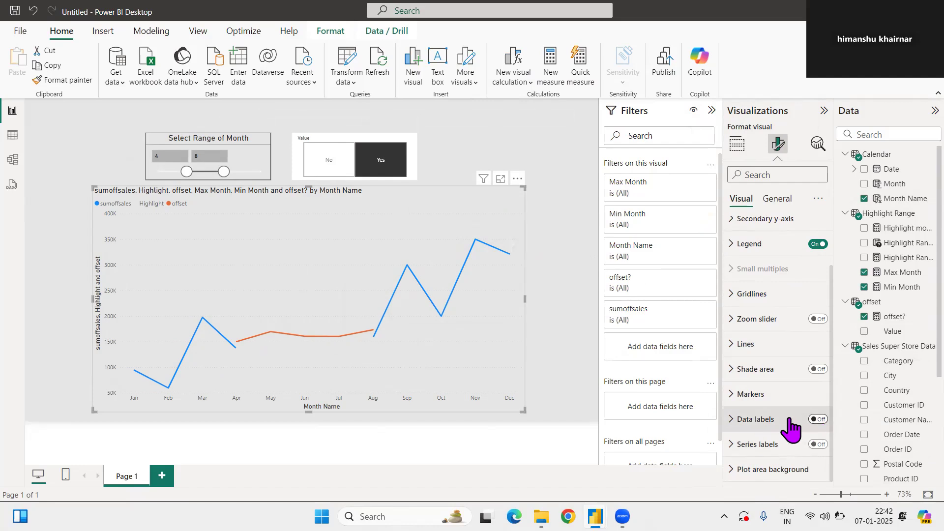
click(765, 421)
scroll(752, 393, down, 5)
scroll(766, 344, up, 6)
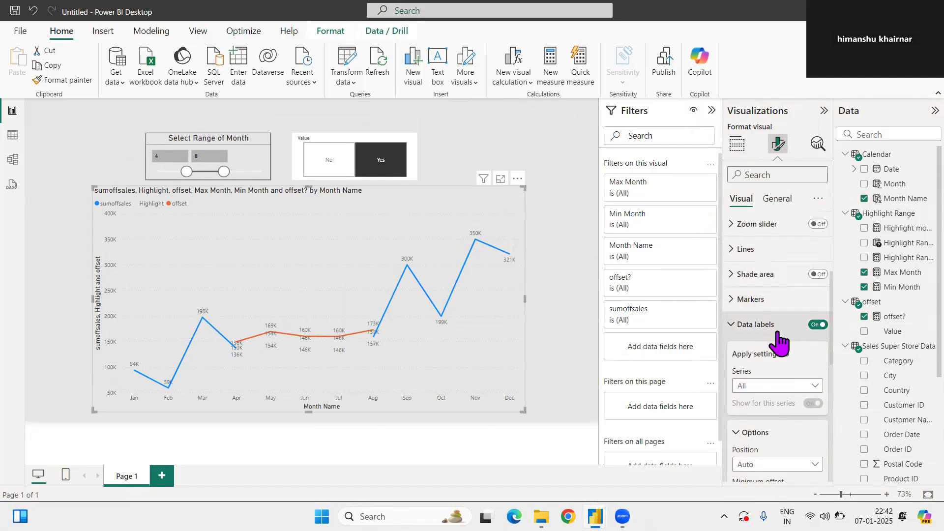
Step: Hide the data labels of the sumoffsales and Highlight series and select the offset series for label settings
click(779, 388)
click(771, 419)
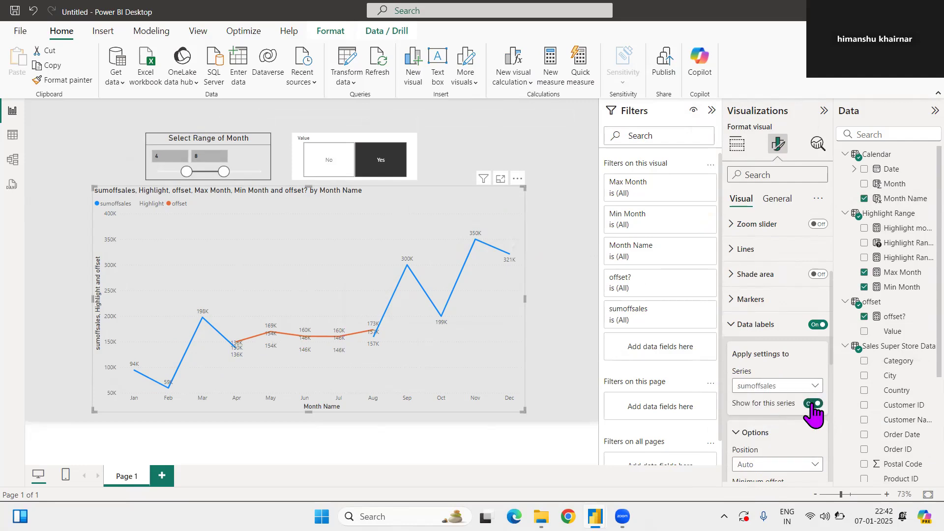
click(770, 386)
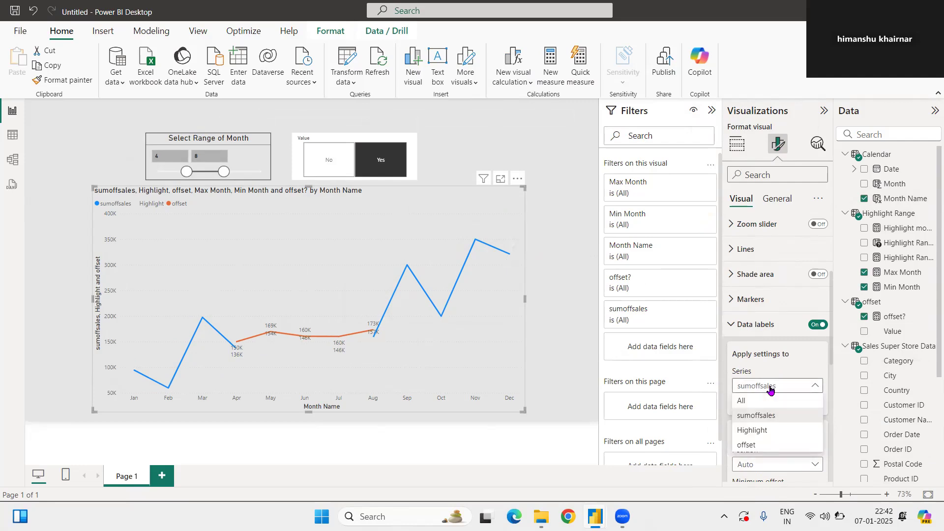
click(765, 431)
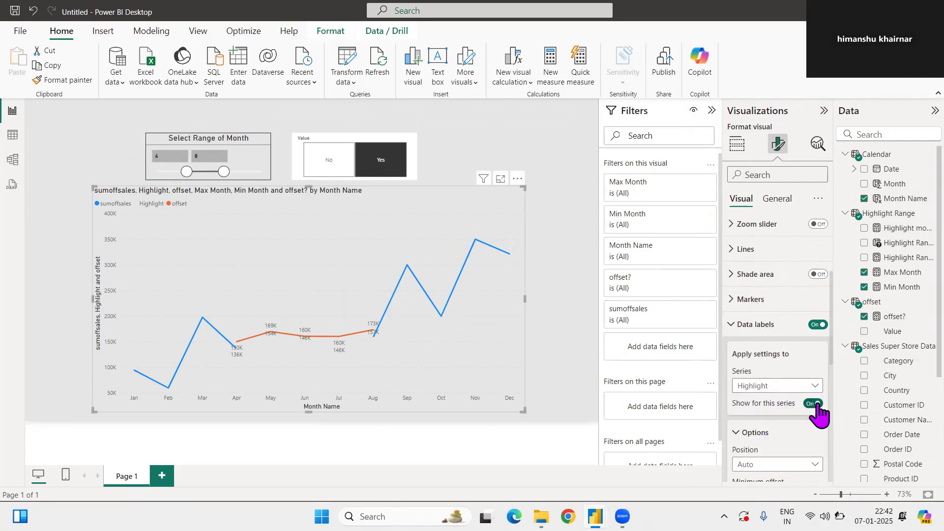
click(776, 388)
key(Escape)
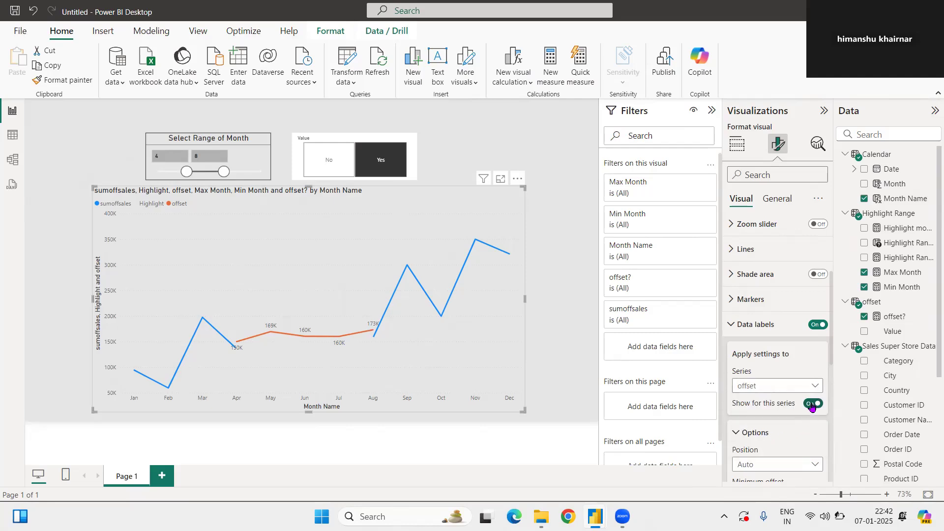
Step: Position the offset series' data labels Above with a minimum offset of 30
scroll(786, 388, down, 5)
click(765, 301)
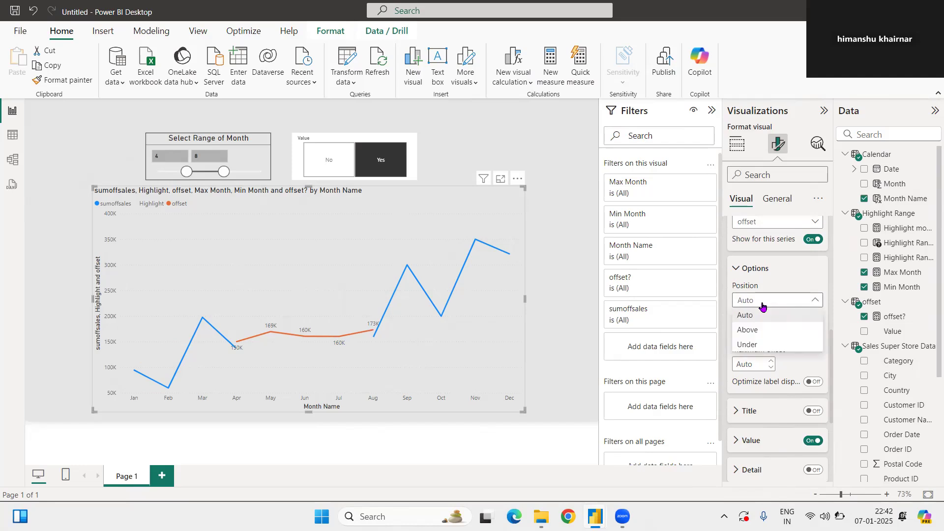
key(Escape)
click(753, 333)
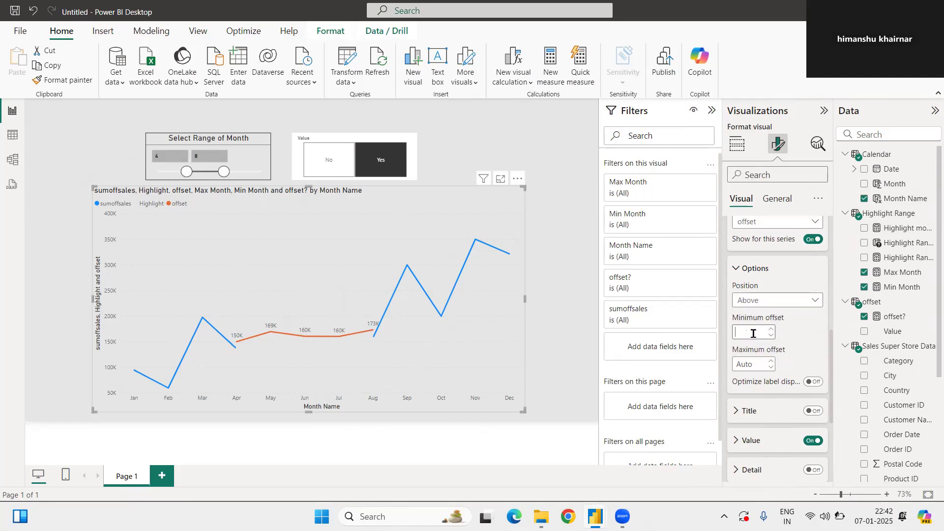
text(30)
key(Return)
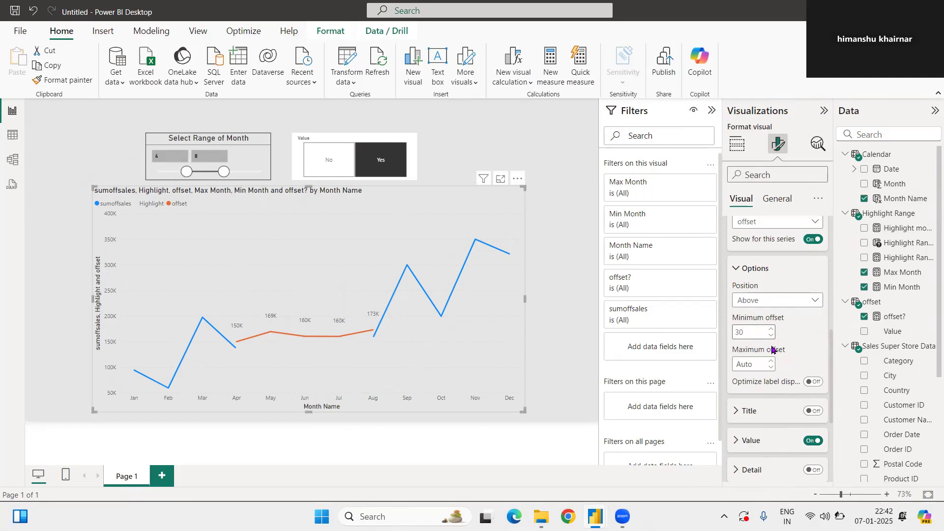
Step: Use the sumoffsales measure as the value field of the offset series' data labels
click(752, 441)
scroll(759, 439, down, 5)
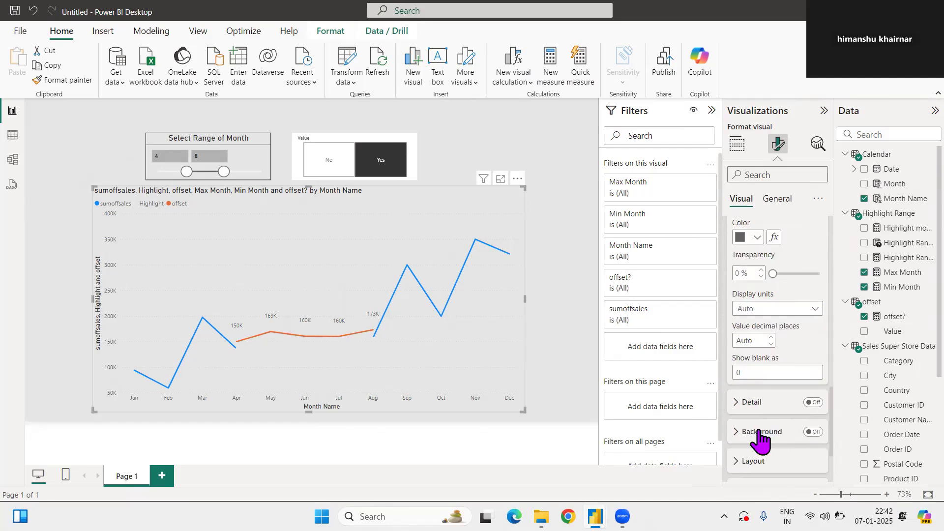
scroll(791, 410, down, 2)
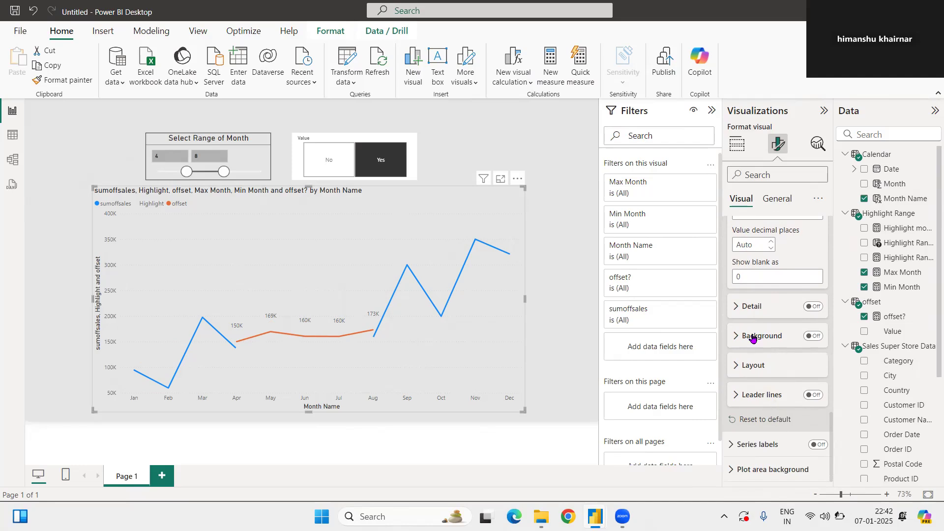
scroll(759, 341, up, 7)
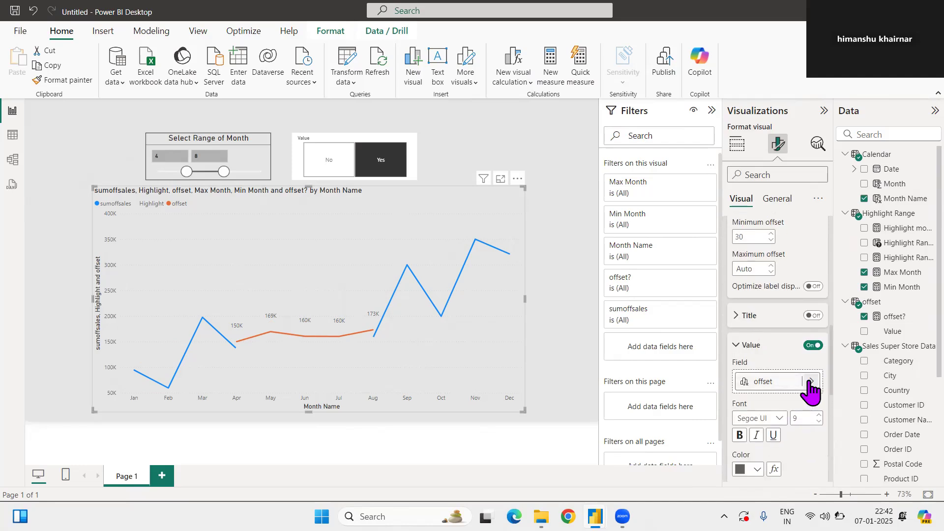
click(804, 385)
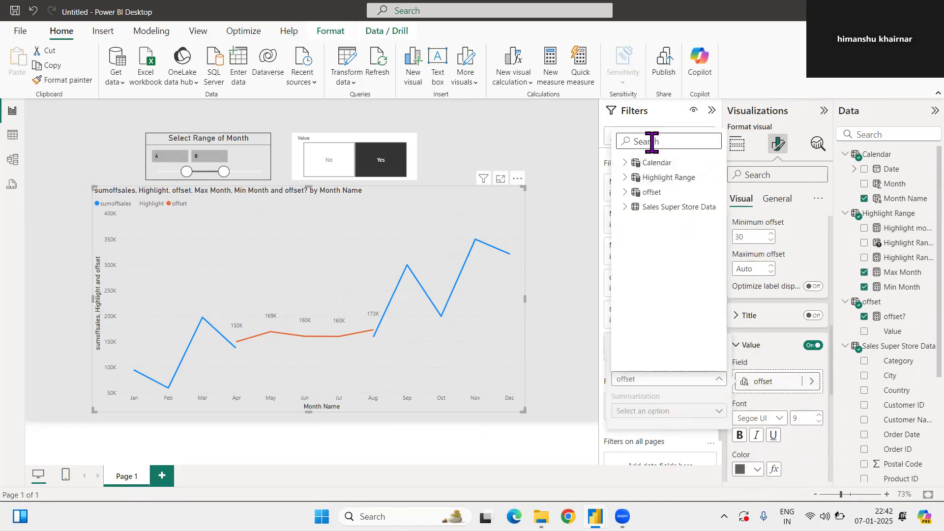
text(sum)
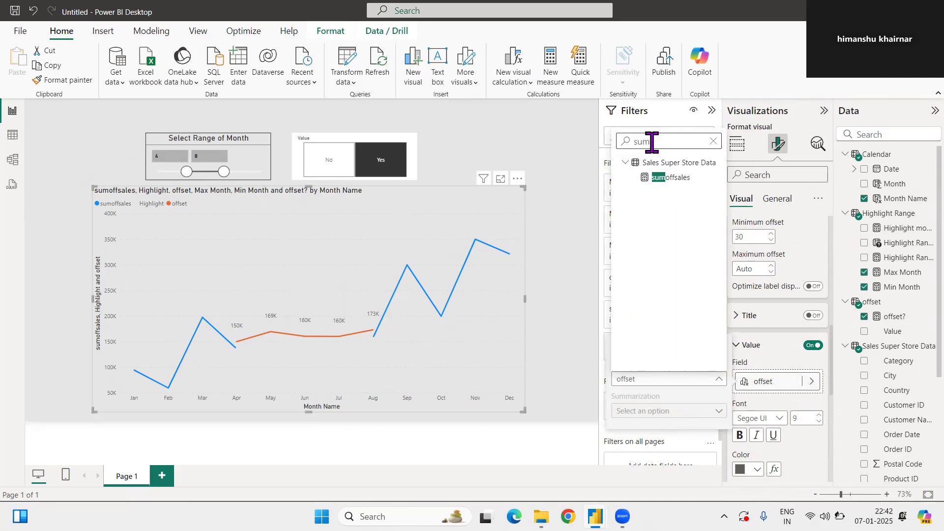
click(674, 178)
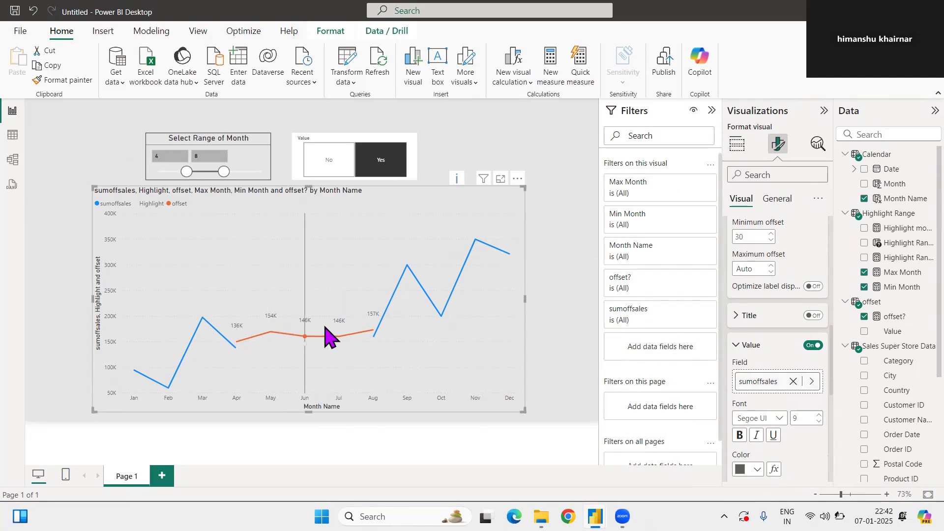
Step: Turn on the background of the offset series' data labels and set its transparency to 67%
scroll(766, 388, down, 5)
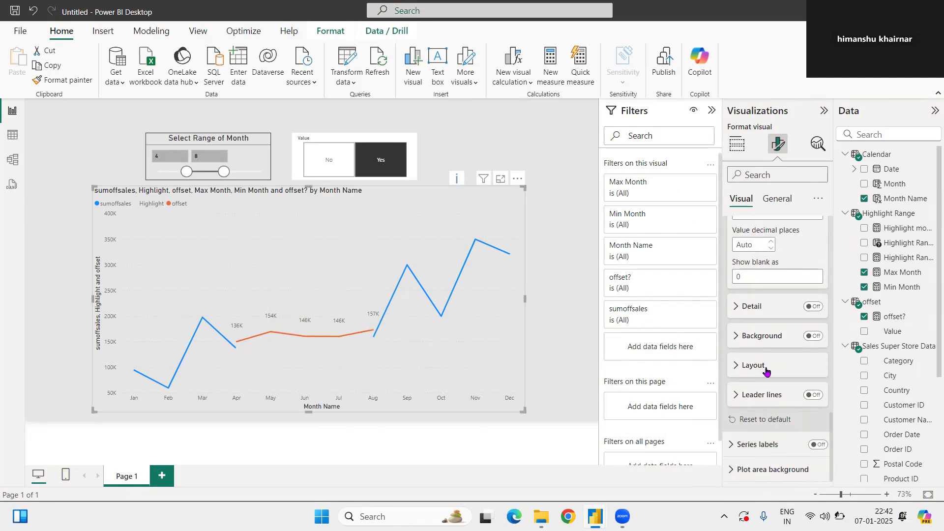
click(811, 336)
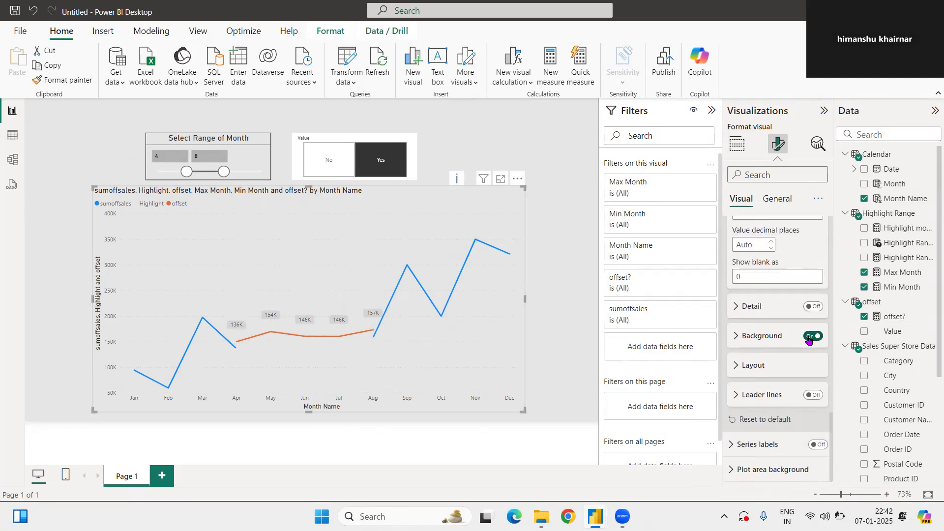
click(747, 338)
click(804, 403)
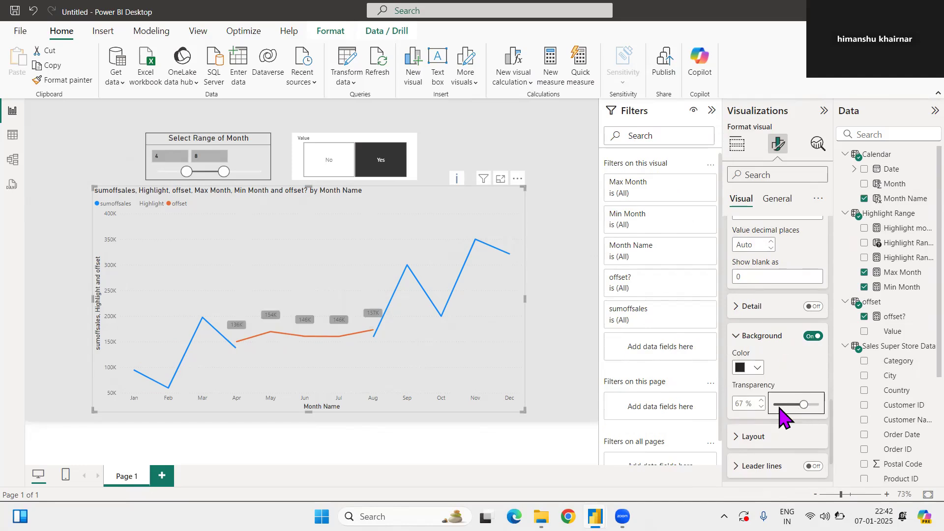
Step: Try white for the offset labels' value text, but settle on black, bold text at font size 10
scroll(770, 354, up, 5)
click(759, 399)
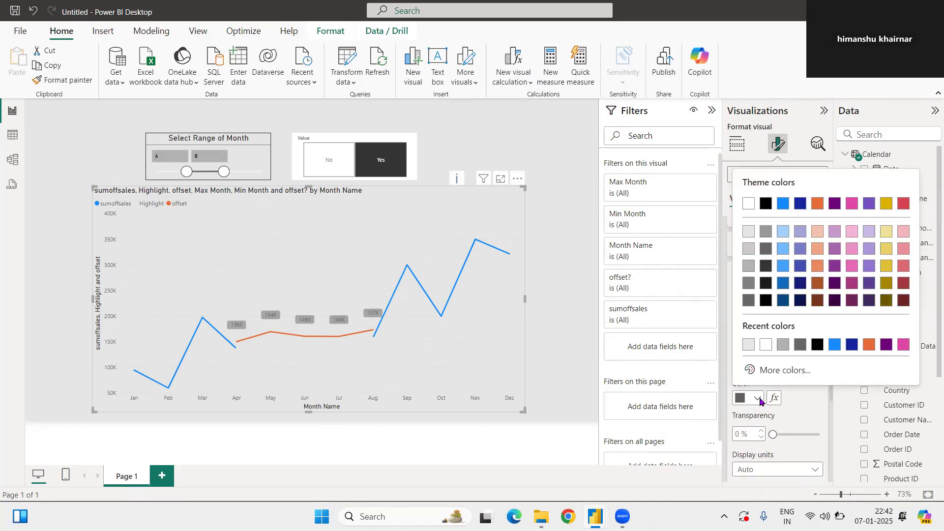
click(765, 346)
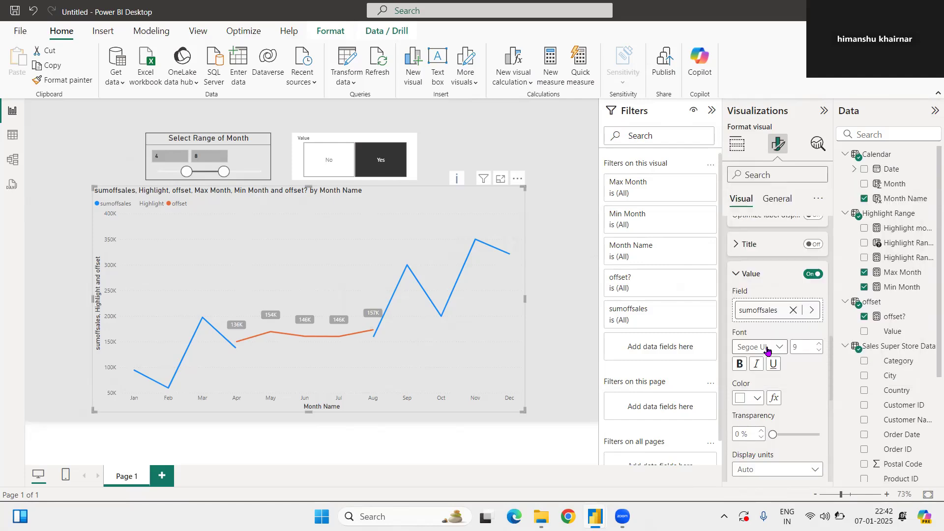
click(755, 400)
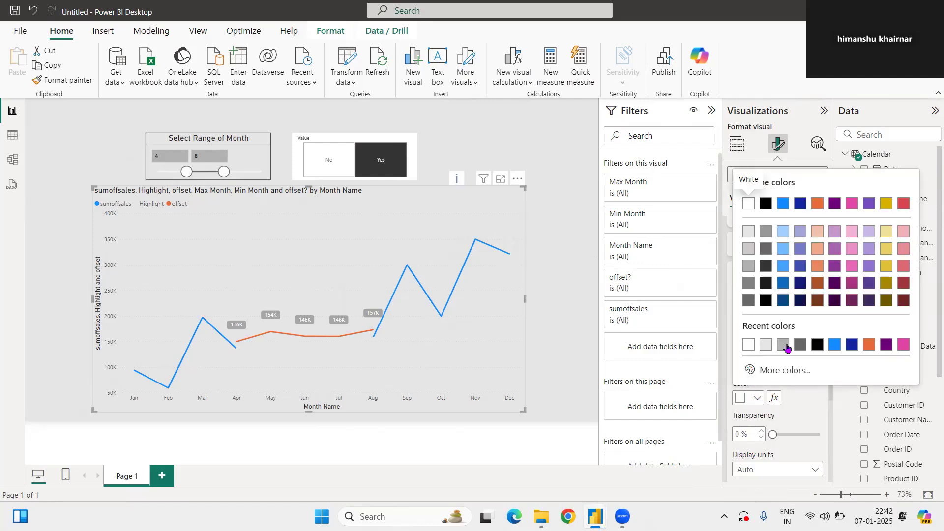
click(817, 347)
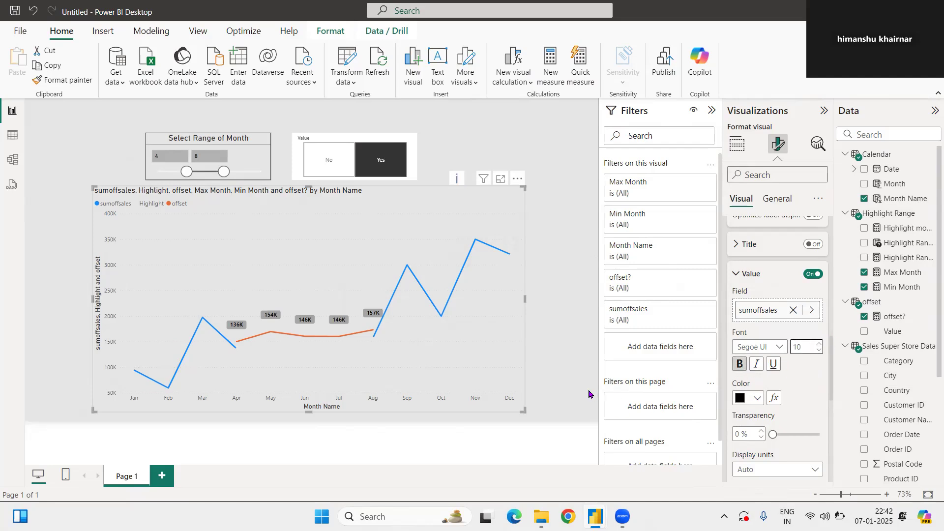
Step: Collapse the Filters, Visualizations and Data panes and test the offset slicer with No, returning it to Yes
click(713, 110)
click(824, 111)
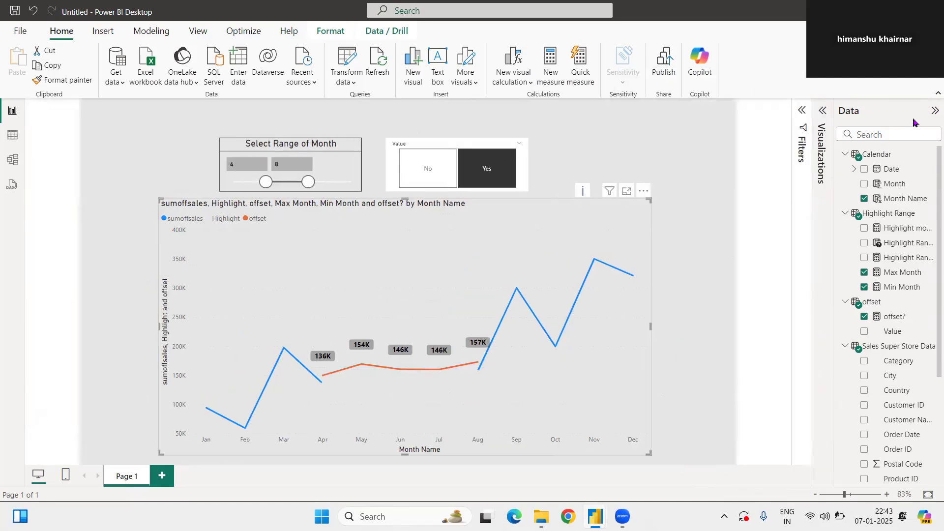
click(934, 112)
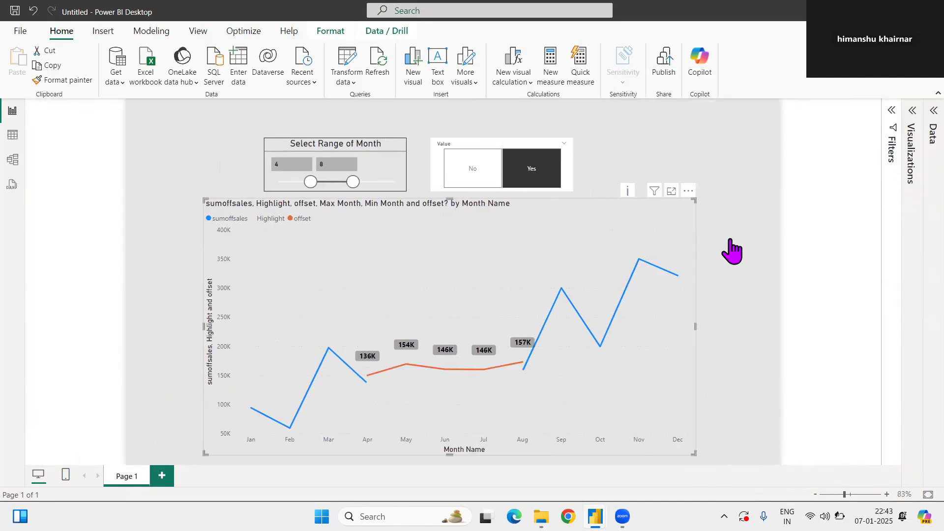
click(473, 173)
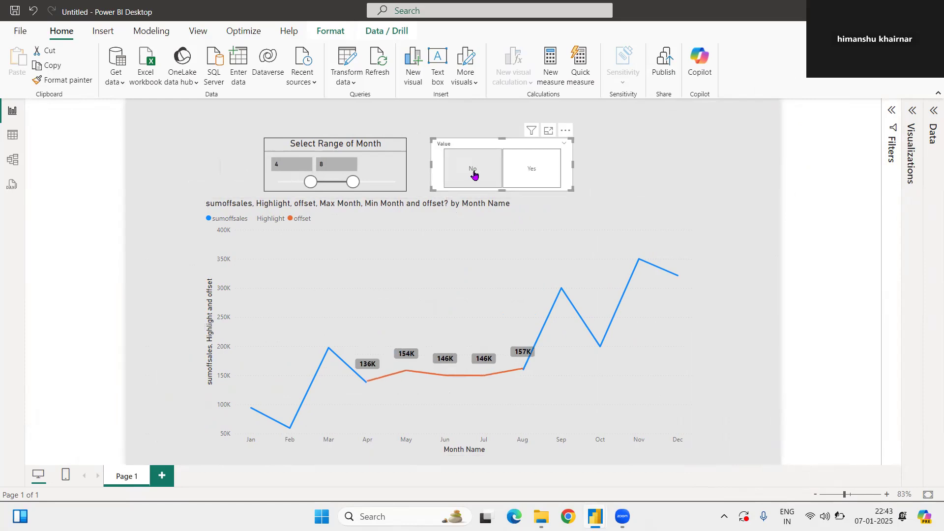
click(518, 175)
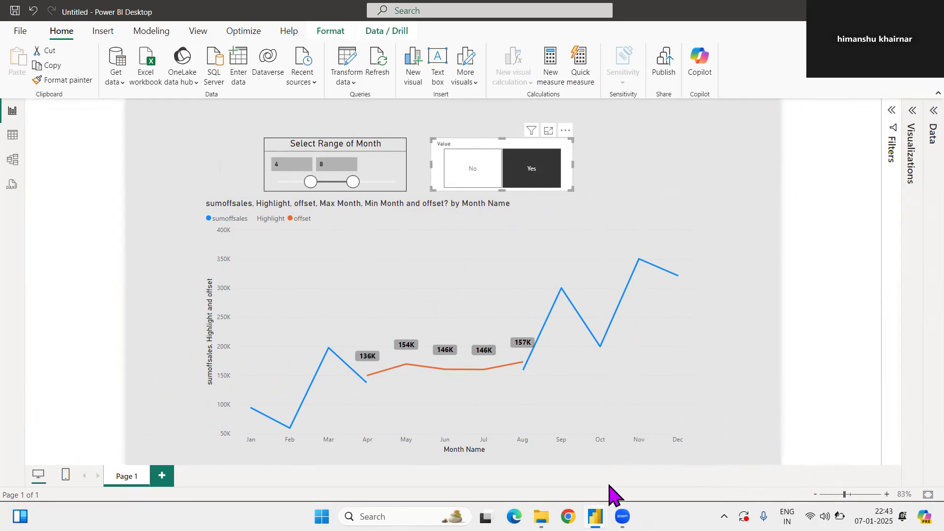
Step: Switch to the linechart report and try 11 and 10 as the highlight range's end month, settling on 8
click(595, 516)
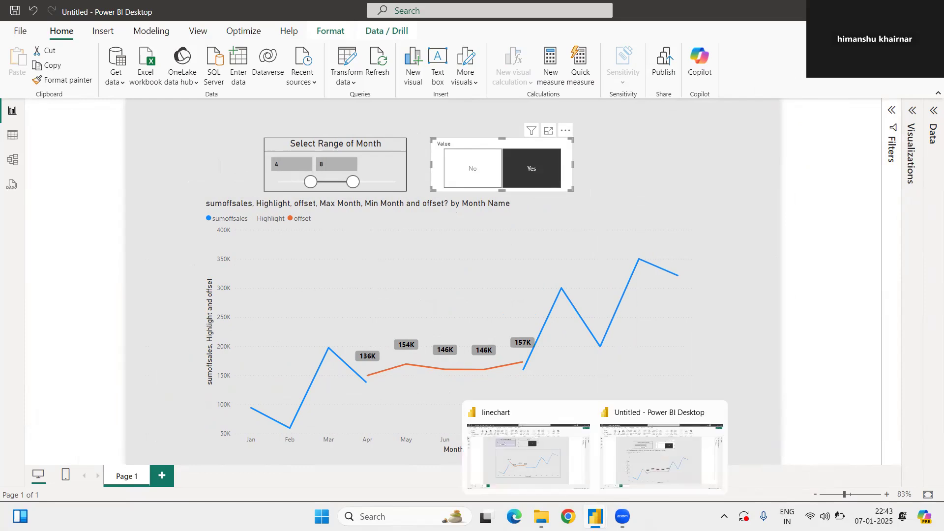
click(543, 481)
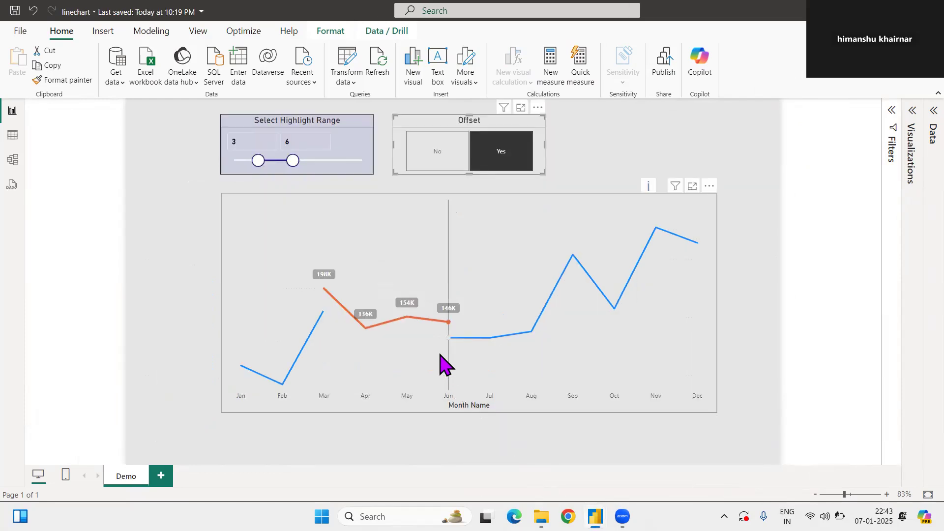
mouse_move(655, 235)
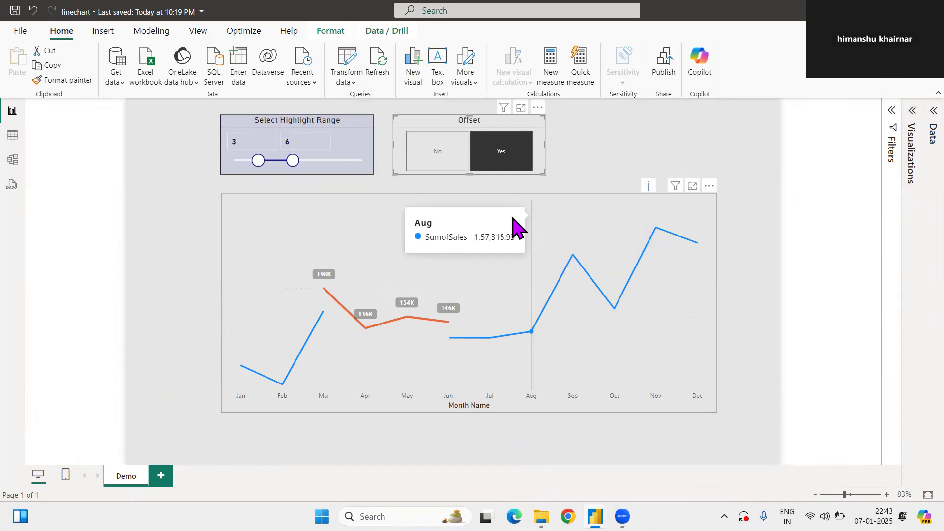
click(301, 141)
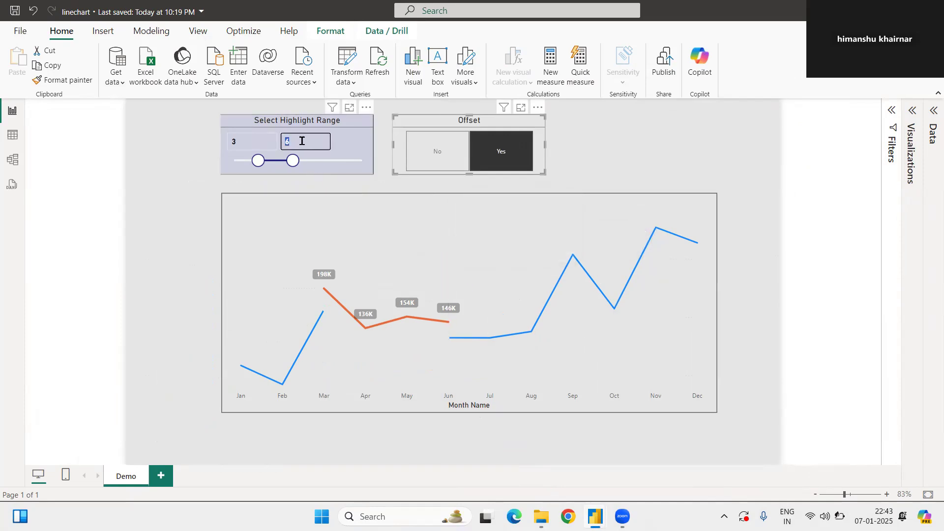
text(11)
key(Return)
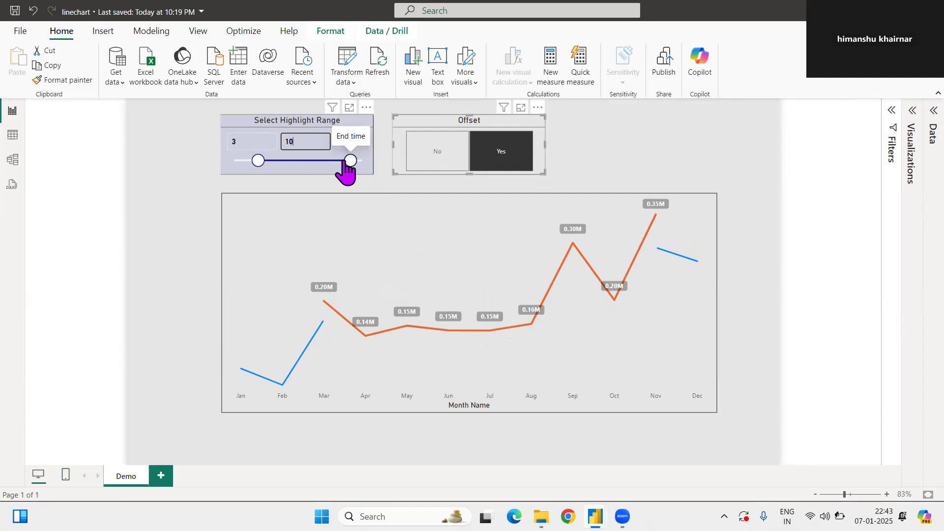
drag(345, 168, 345, 169)
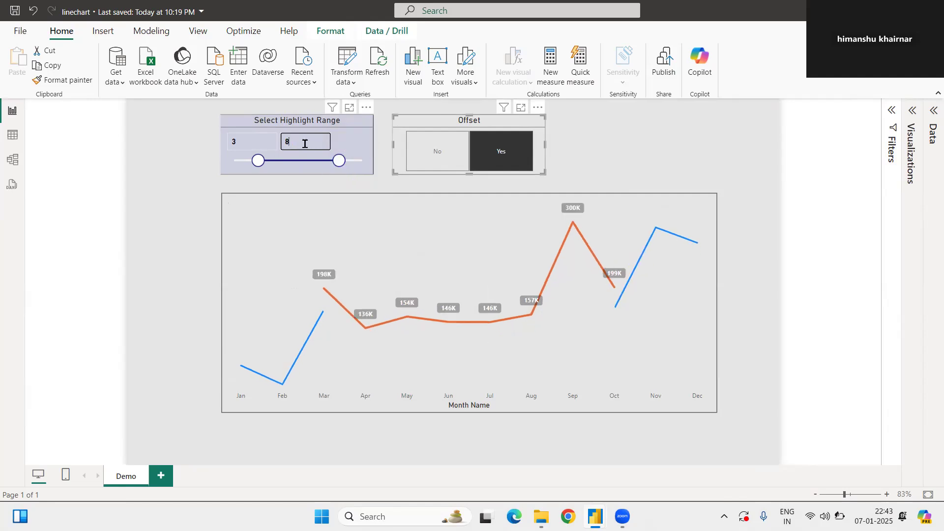
text(8)
key(Return)
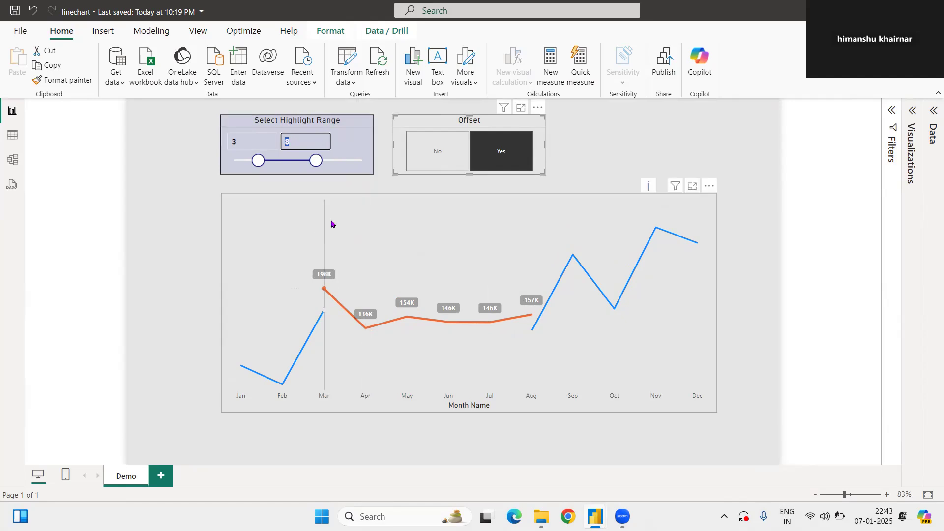
Step: Test the Offset slicer on the Demo page by alternating between No and Yes, leaving it on No
click(480, 163)
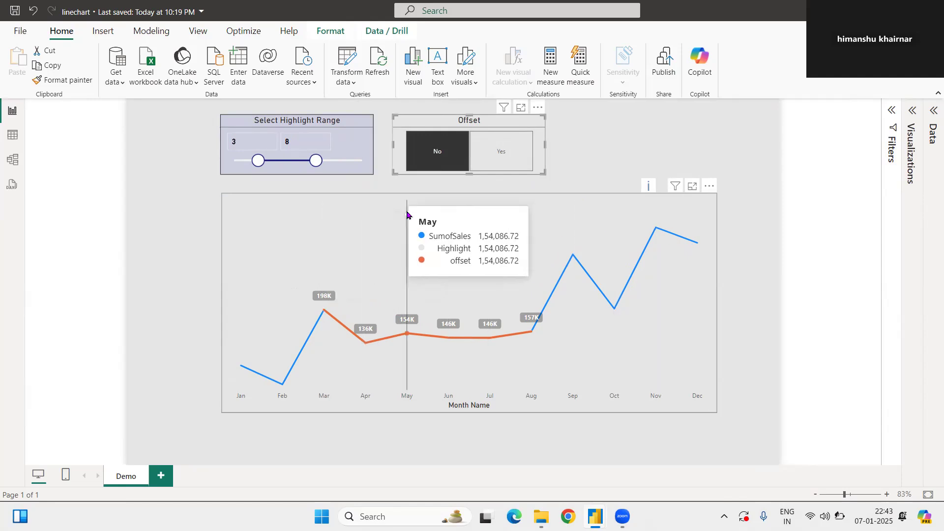
click(516, 158)
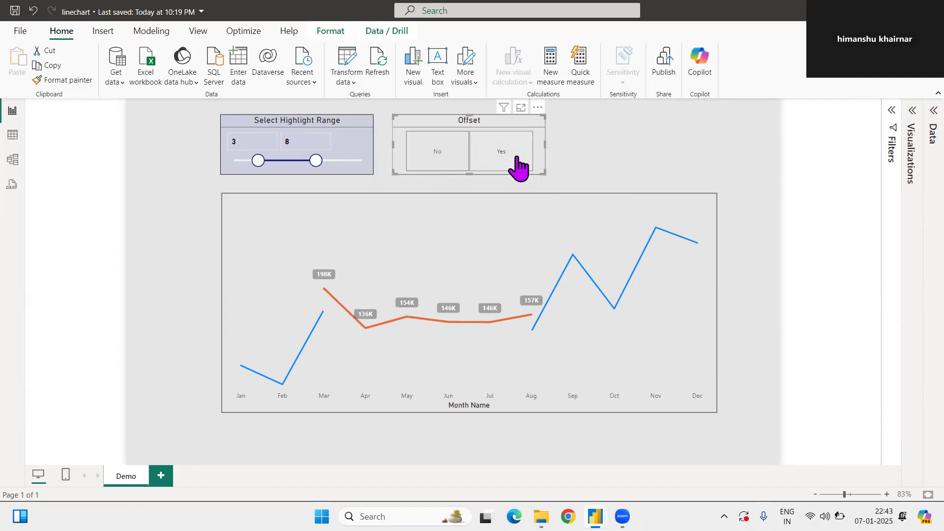
click(510, 155)
click(429, 159)
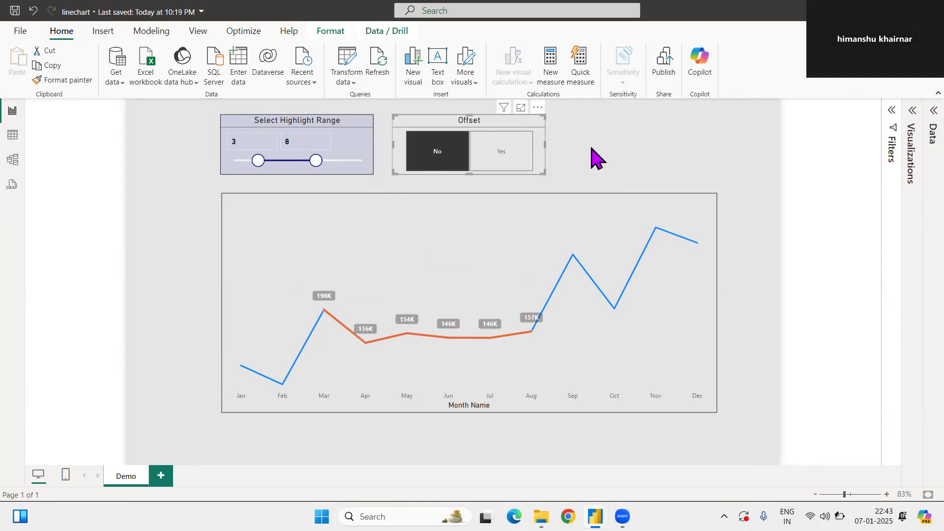